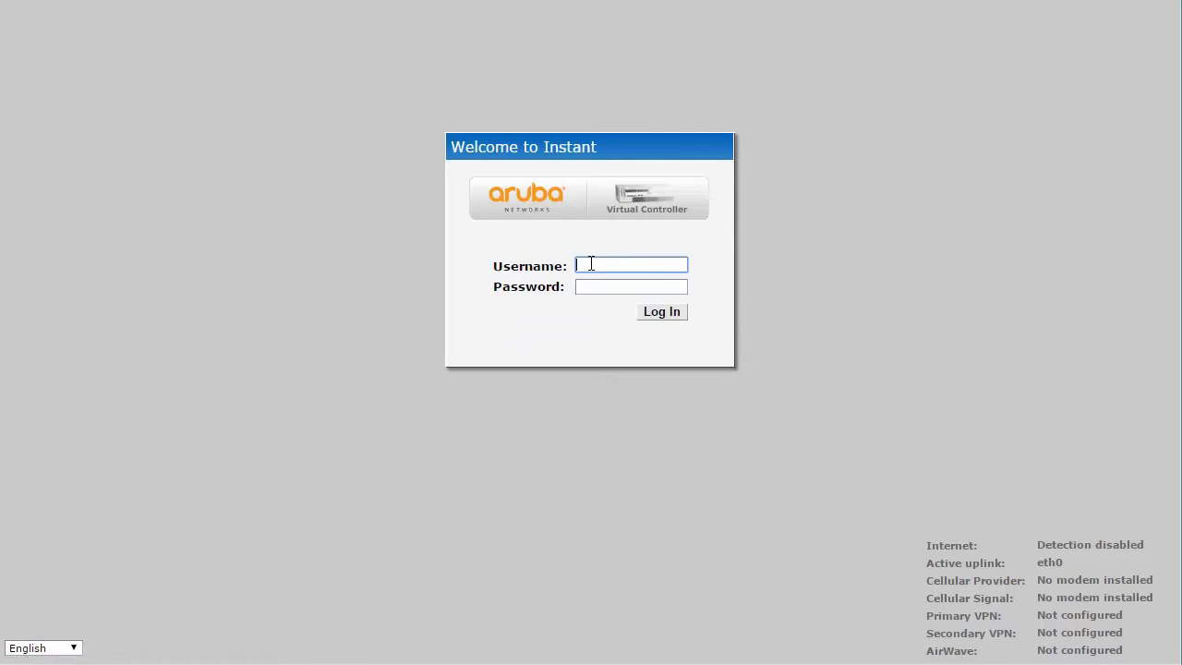
Sign in to the MujInstant virtual controller with the admin account and its password
{"action": "key", "text": "Tab"}
{"action": "left_click", "coordinate": [654, 312]}
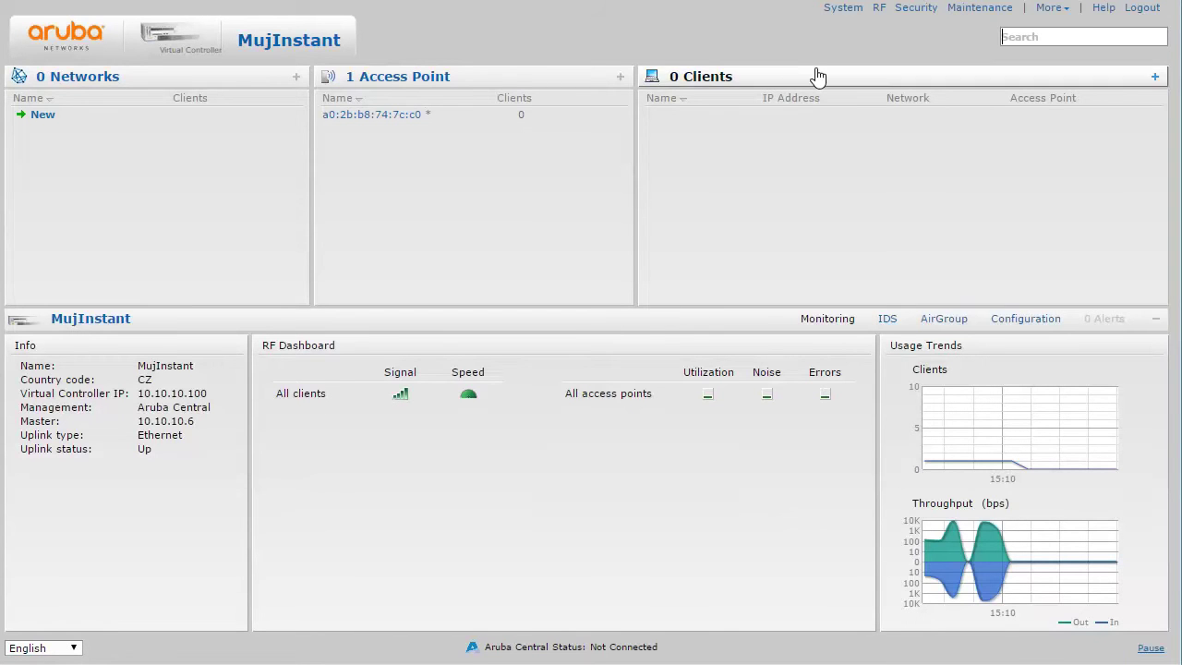
Enable the Dynamic RADIUS proxy in the System settings and save
{"action": "left_click", "coordinate": [837, 11]}
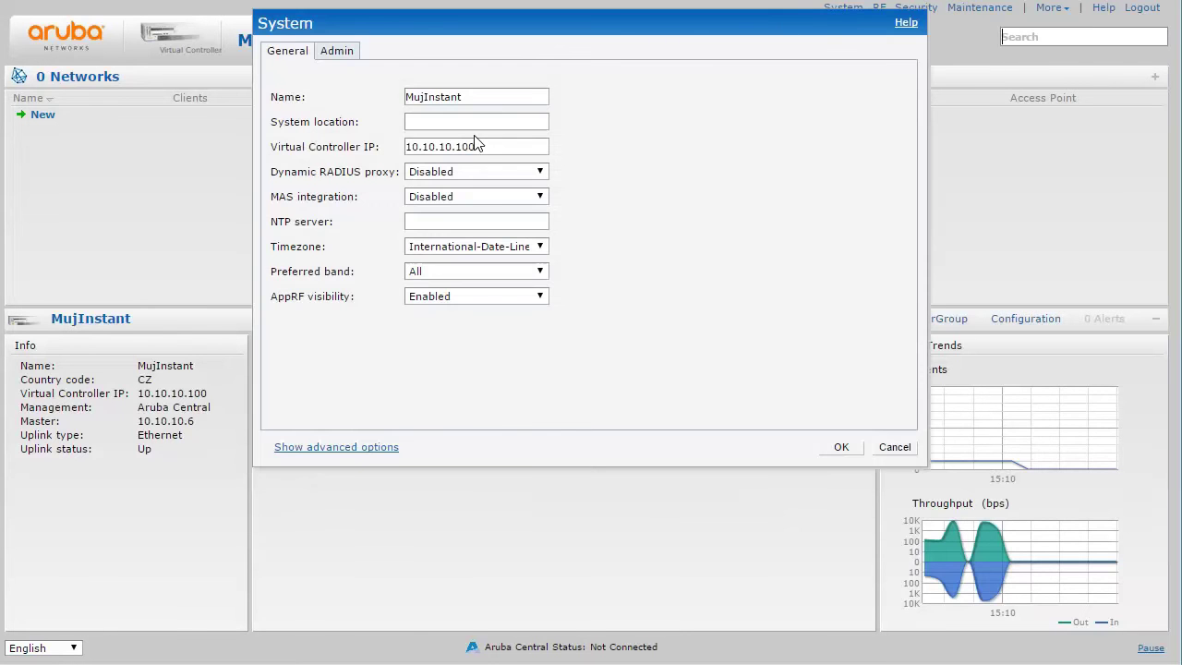
{"action": "left_click", "coordinate": [447, 177]}
{"action": "left_click", "coordinate": [447, 188]}
{"action": "left_click", "coordinate": [840, 448]}
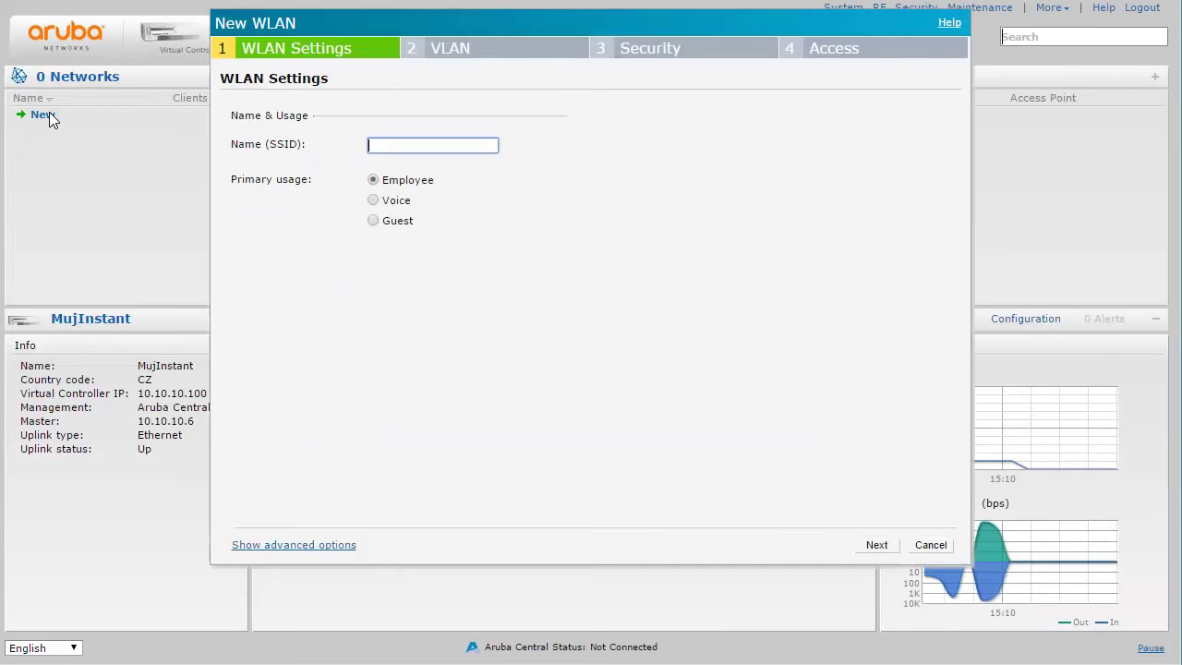
Mark the new network for Guest use with the SSID guest
{"action": "left_click", "coordinate": [373, 224]}
{"action": "left_click", "coordinate": [373, 233]}
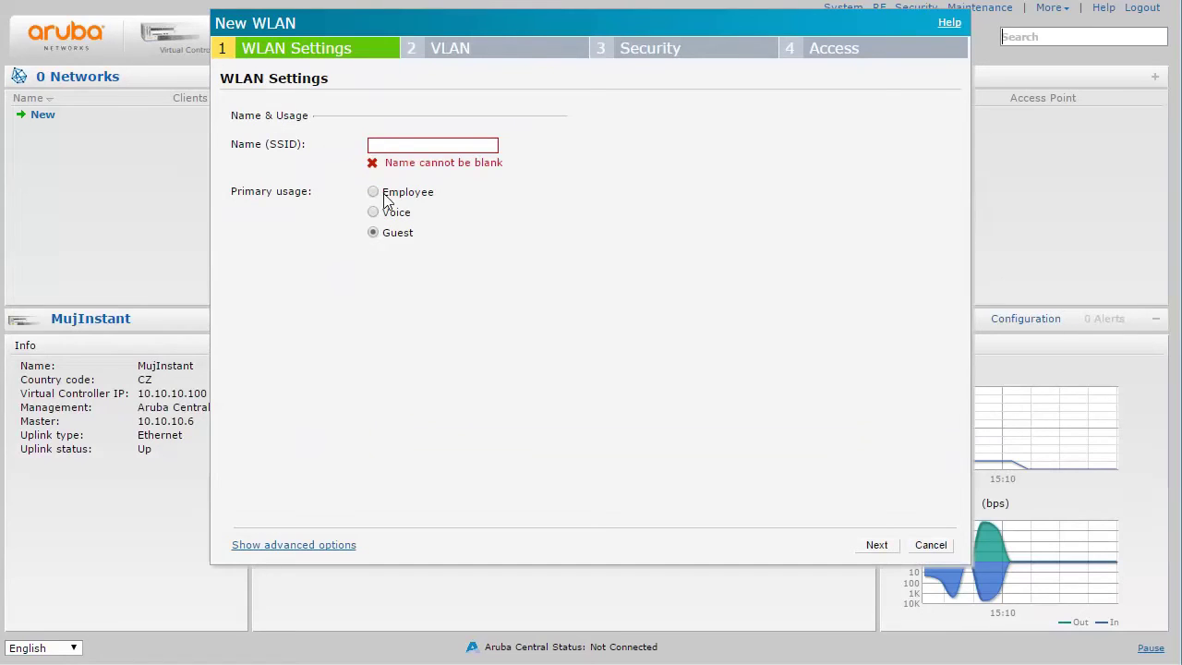
{"action": "left_click", "coordinate": [397, 147]}
{"action": "type", "text": "guest"}
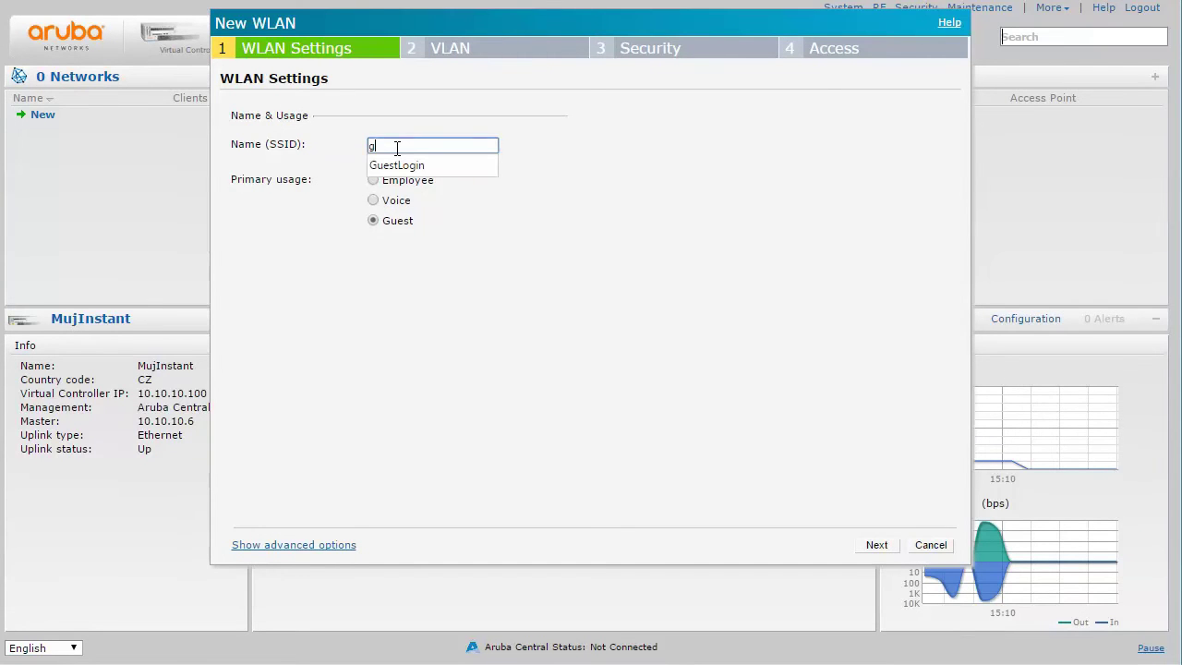
{"action": "left_click", "coordinate": [554, 180]}
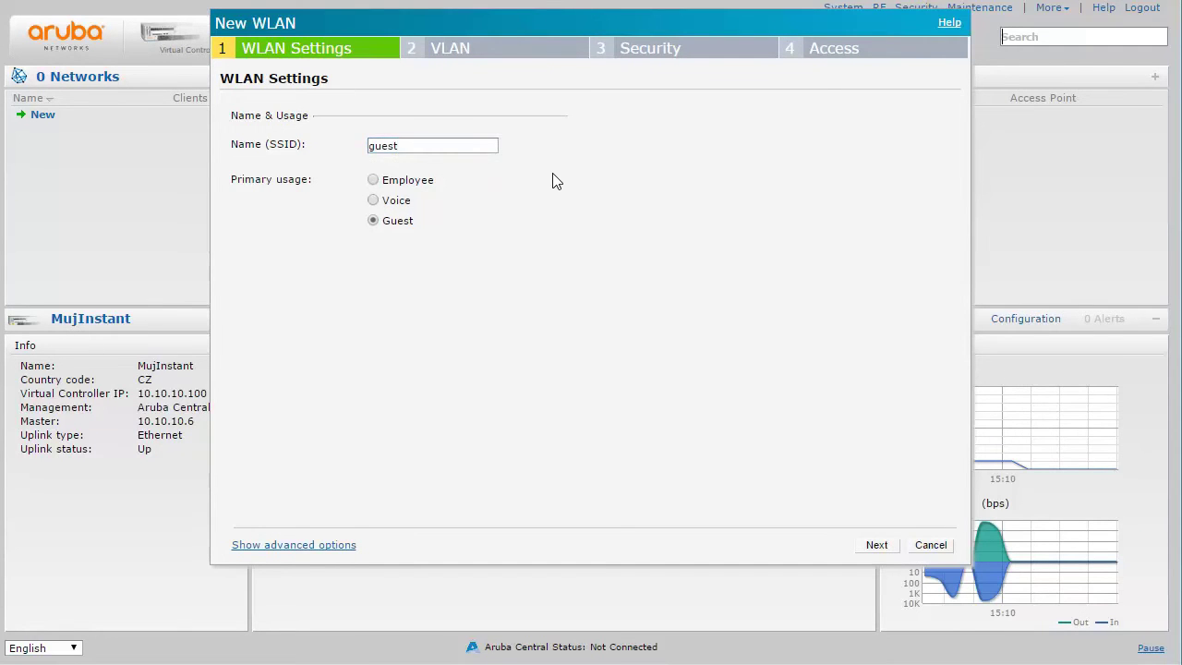
Skip ahead to the security step and set the splash page type to External
{"action": "left_click", "coordinate": [875, 546]}
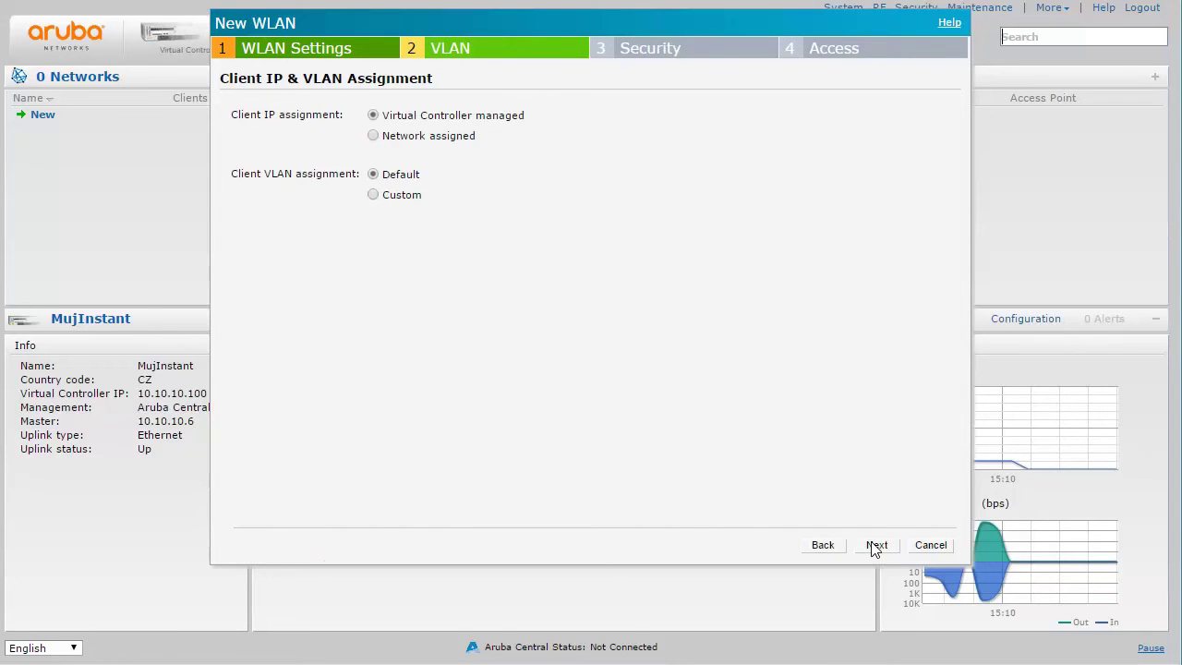
{"action": "left_click", "coordinate": [875, 545]}
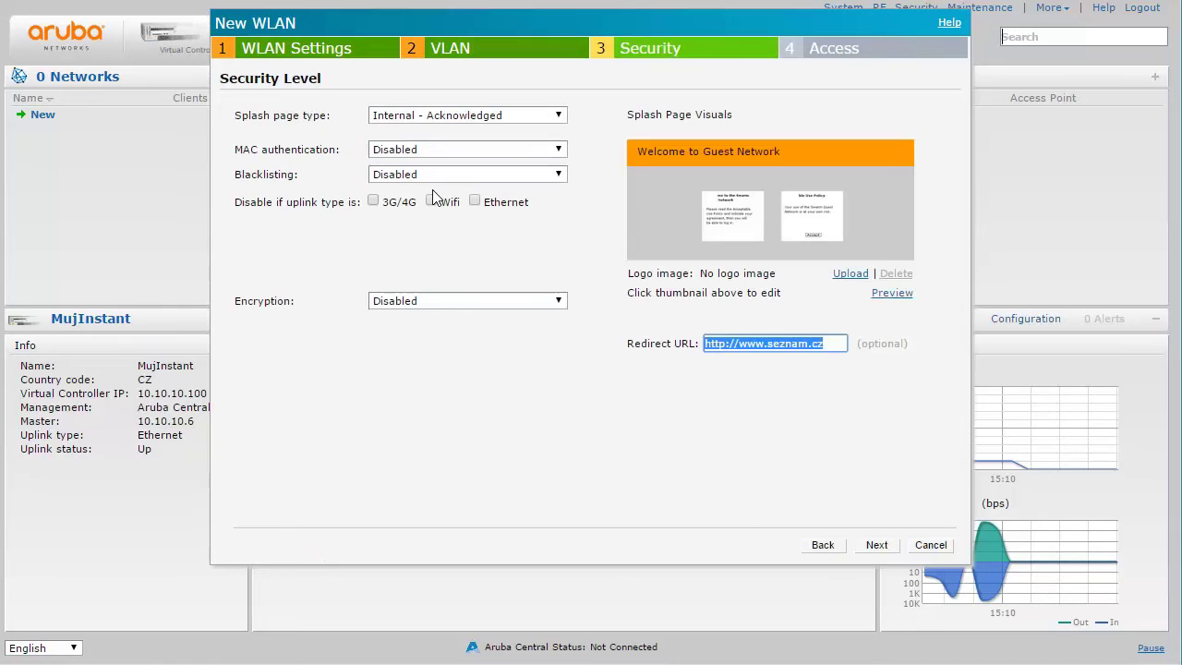
{"action": "left_click", "coordinate": [425, 118]}
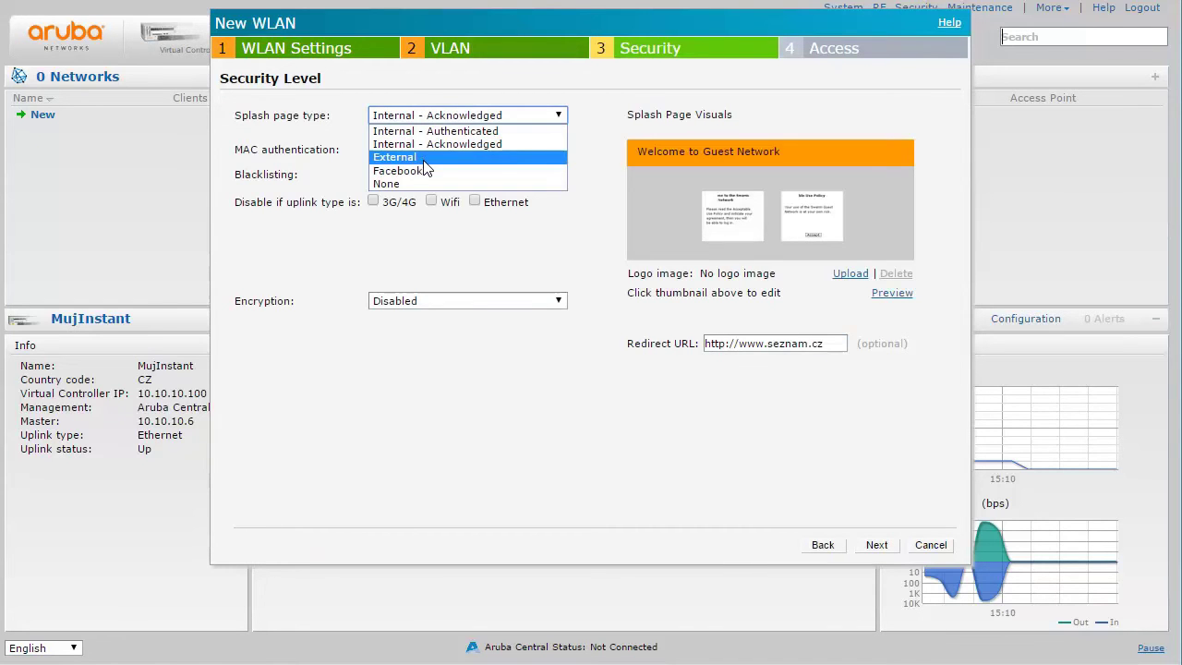
{"action": "left_click", "coordinate": [423, 162]}
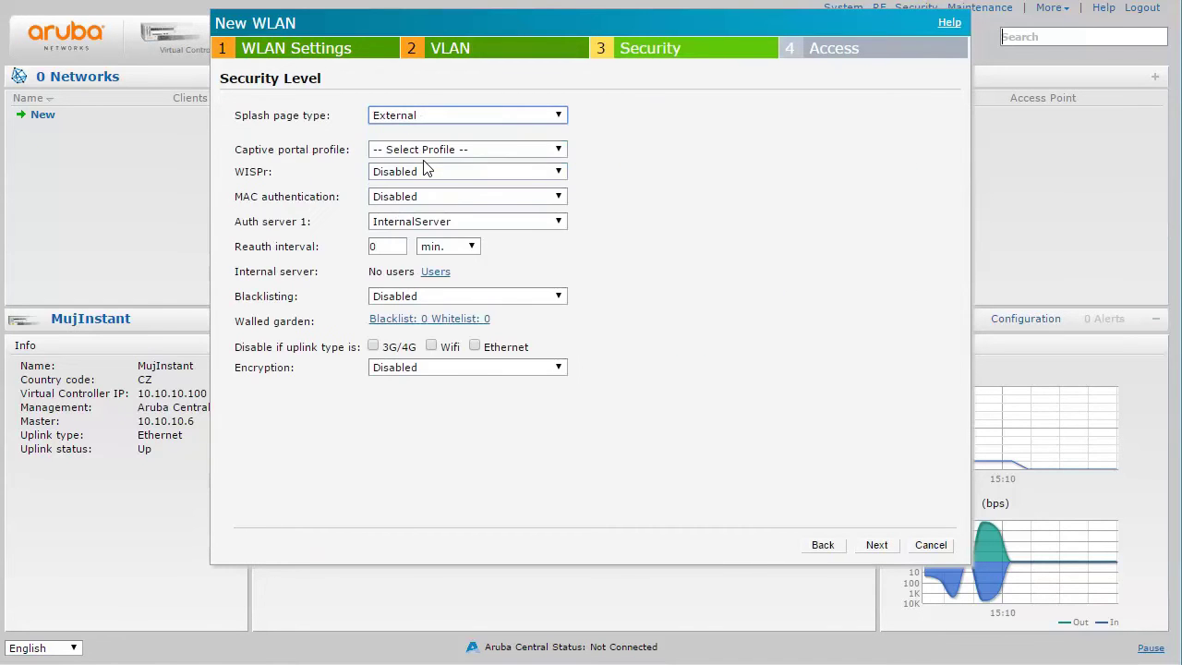
{"action": "left_click", "coordinate": [509, 149]}
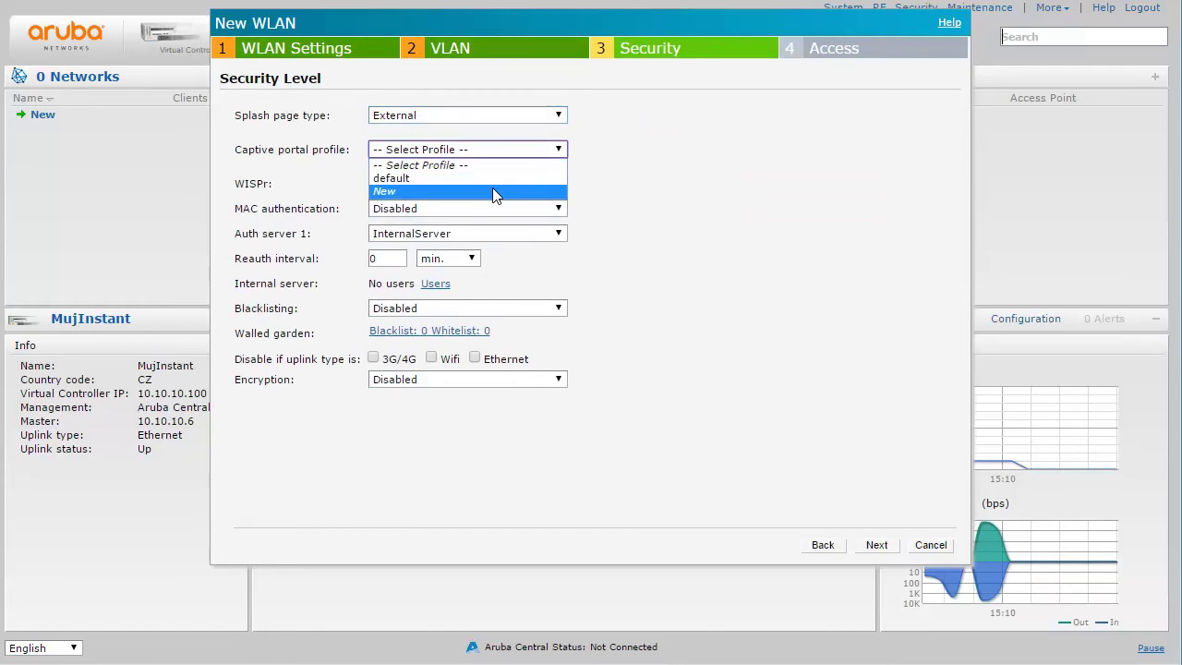
Start a captive portal profile named ClearPass_guest with Radius Authentication type
{"action": "left_click", "coordinate": [493, 192]}
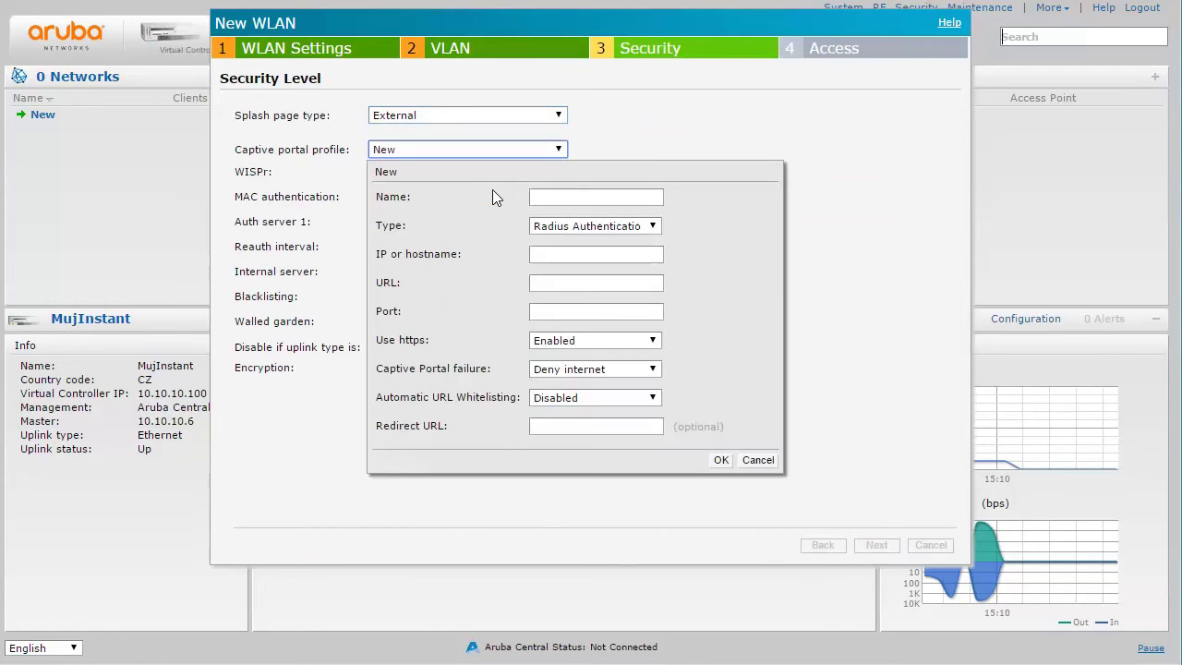
{"action": "left_click", "coordinate": [539, 196]}
{"action": "type", "text": "Clear"}
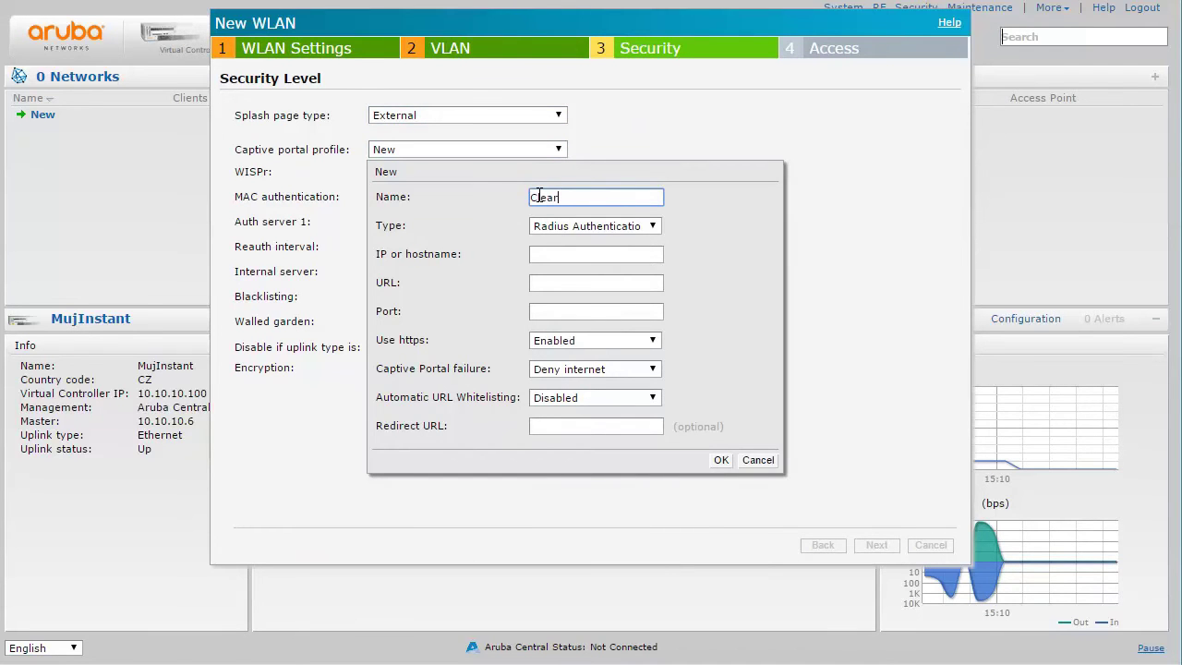
{"action": "type", "text": "Pass_guest"}
{"action": "left_click", "coordinate": [565, 229]}
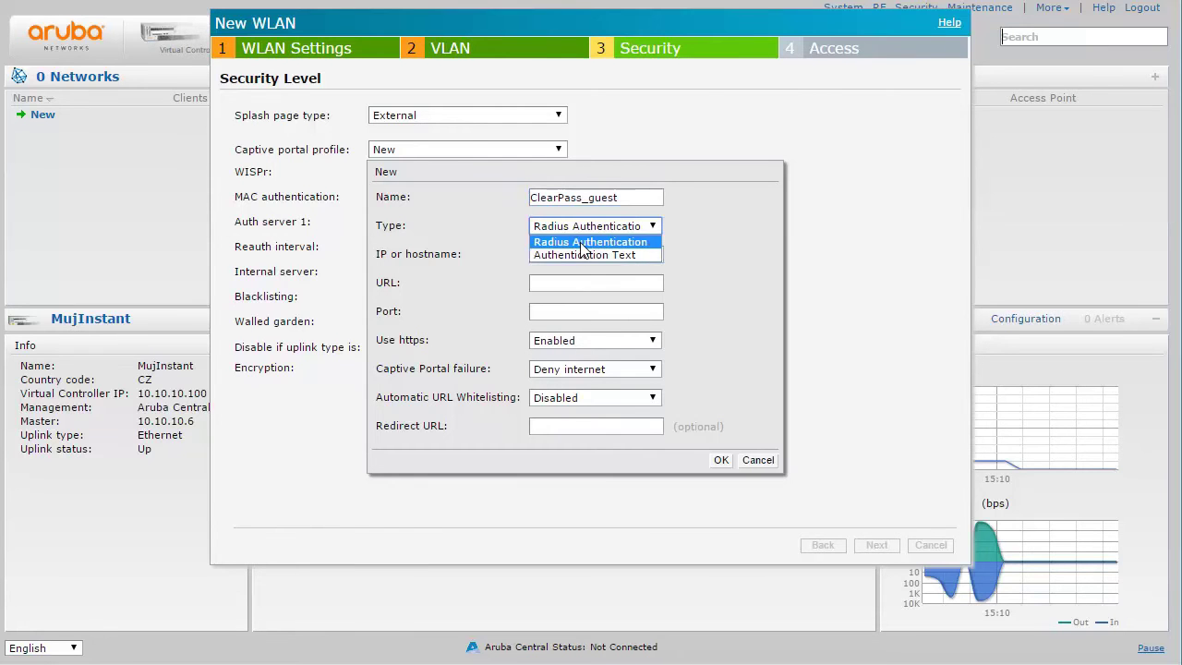
{"action": "left_click", "coordinate": [581, 243]}
Point the profile to 10.10.10.190, /login.php, port 80 with https disabled, and save it
{"action": "left_click", "coordinate": [576, 258]}
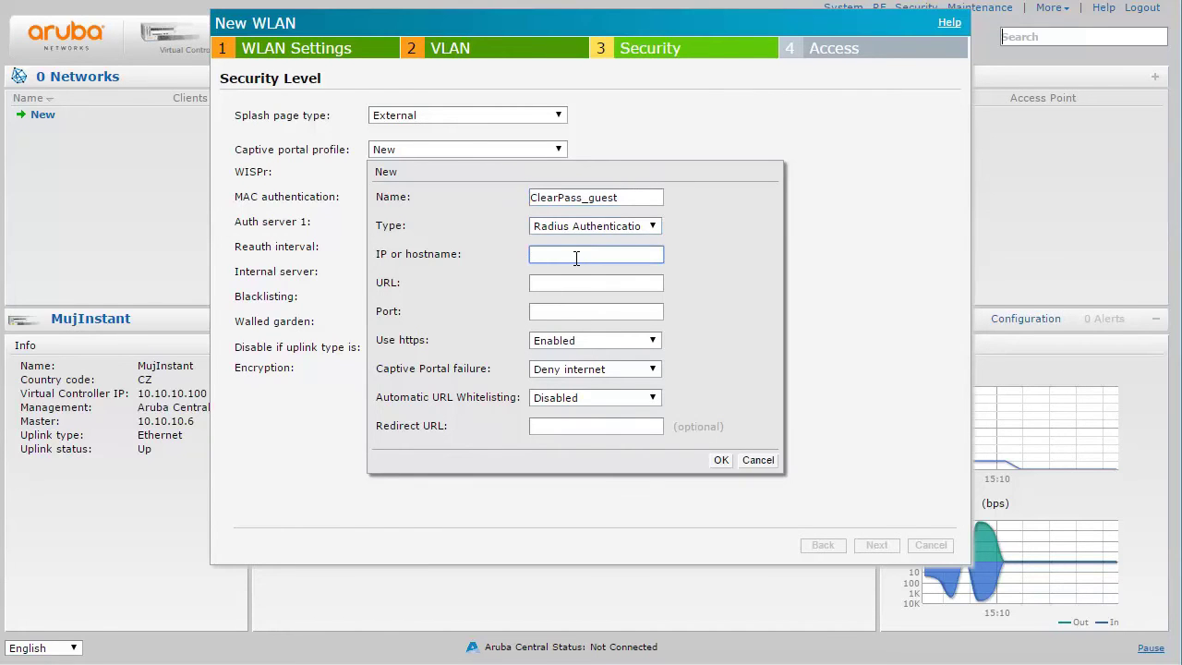
{"action": "type", "text": "10.10.10.190"}
{"action": "left_click", "coordinate": [592, 282]}
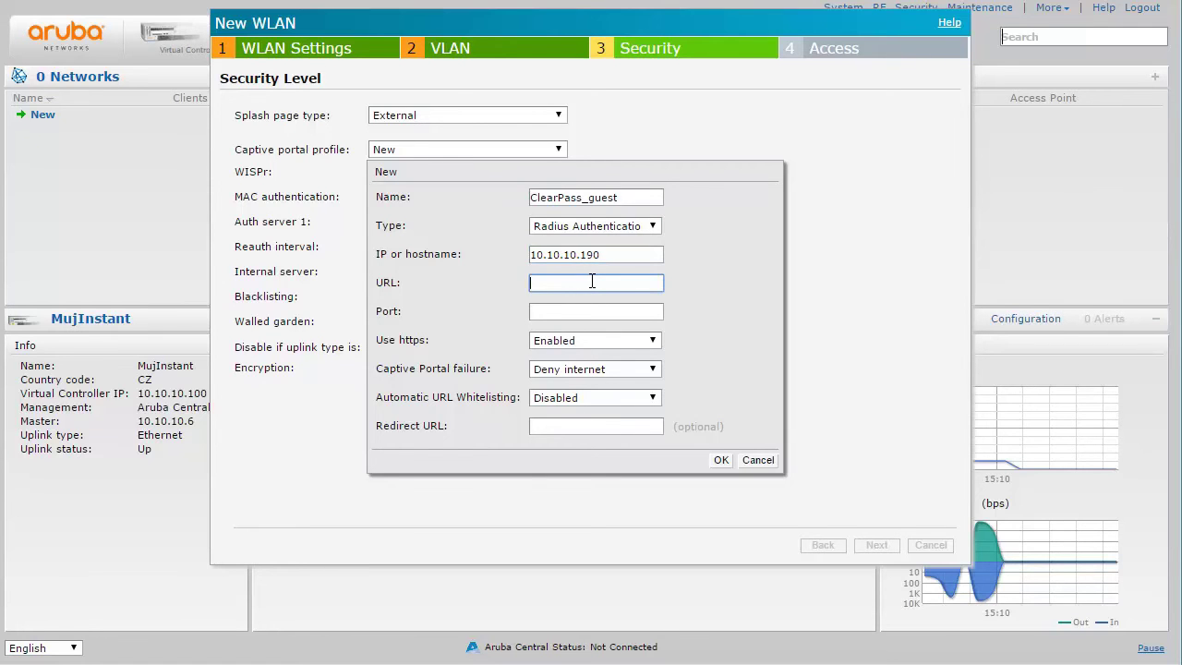
{"action": "type", "text": "/login.php"}
{"action": "left_click", "coordinate": [579, 311]}
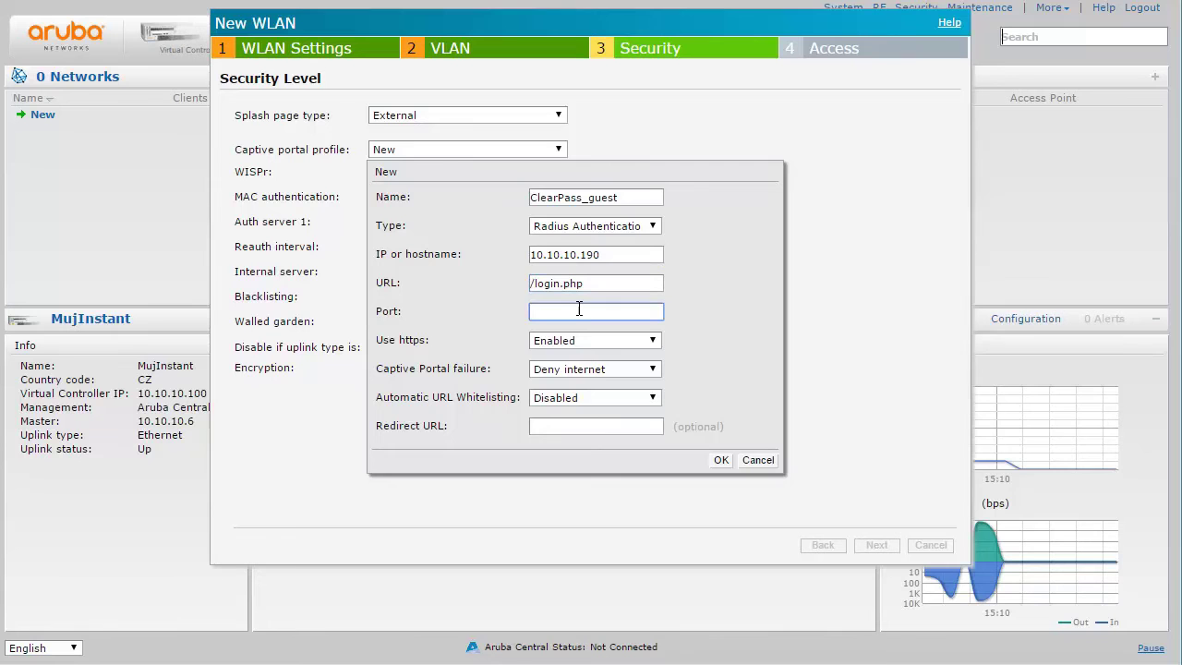
{"action": "type", "text": "80"}
{"action": "left_click", "coordinate": [580, 338]}
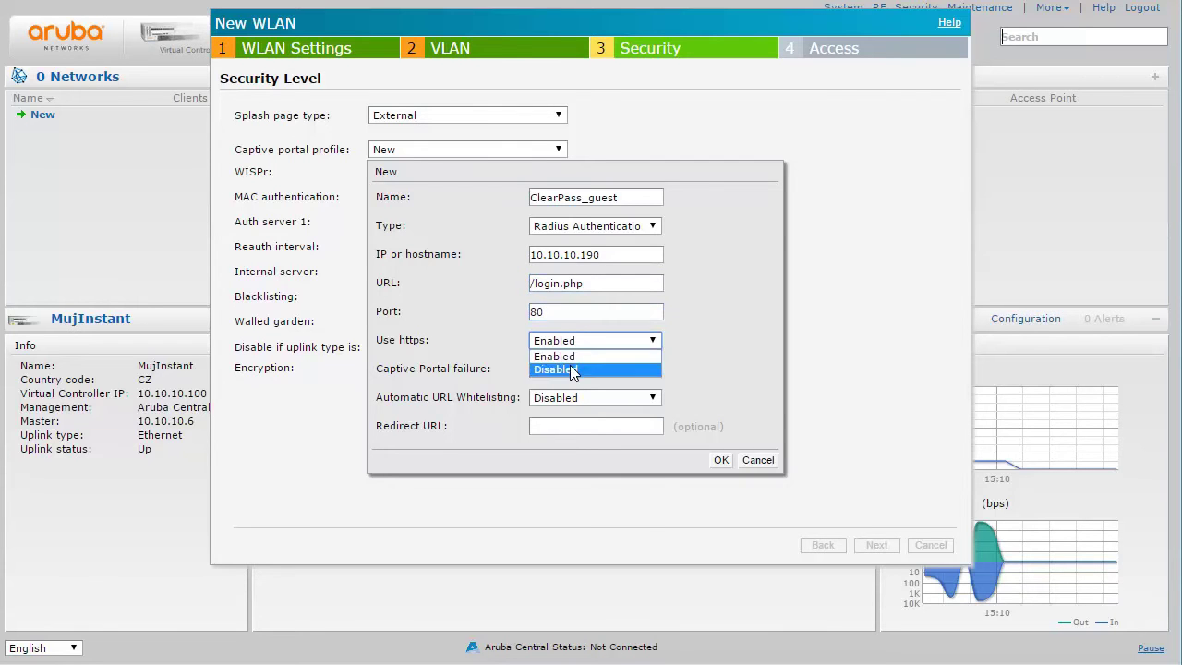
{"action": "left_click", "coordinate": [573, 371]}
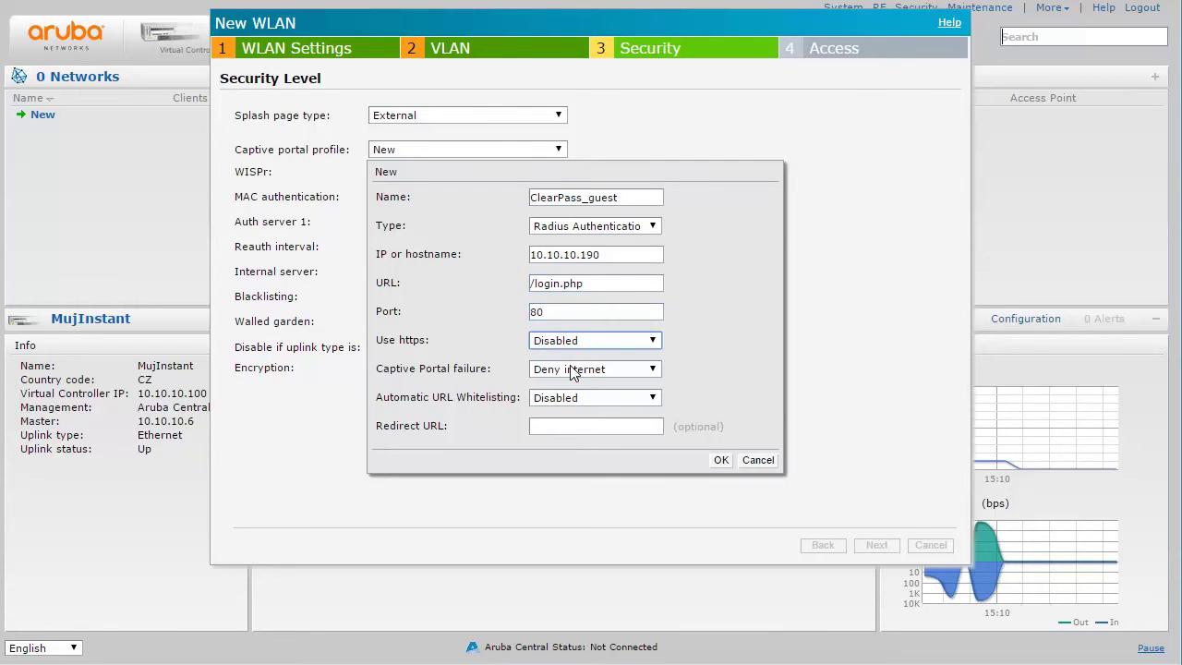
{"action": "left_click", "coordinate": [720, 460]}
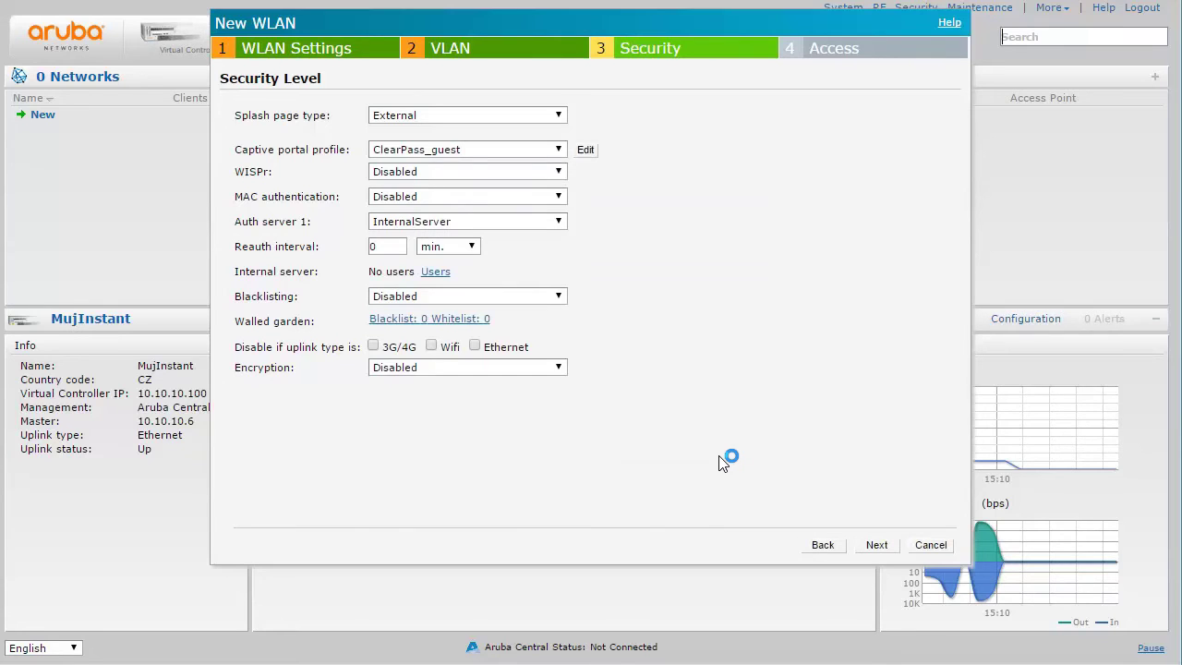
Add a new RADIUS auth server ClearPass at 10.10.10.190 with its shared key
{"action": "left_click", "coordinate": [478, 224]}
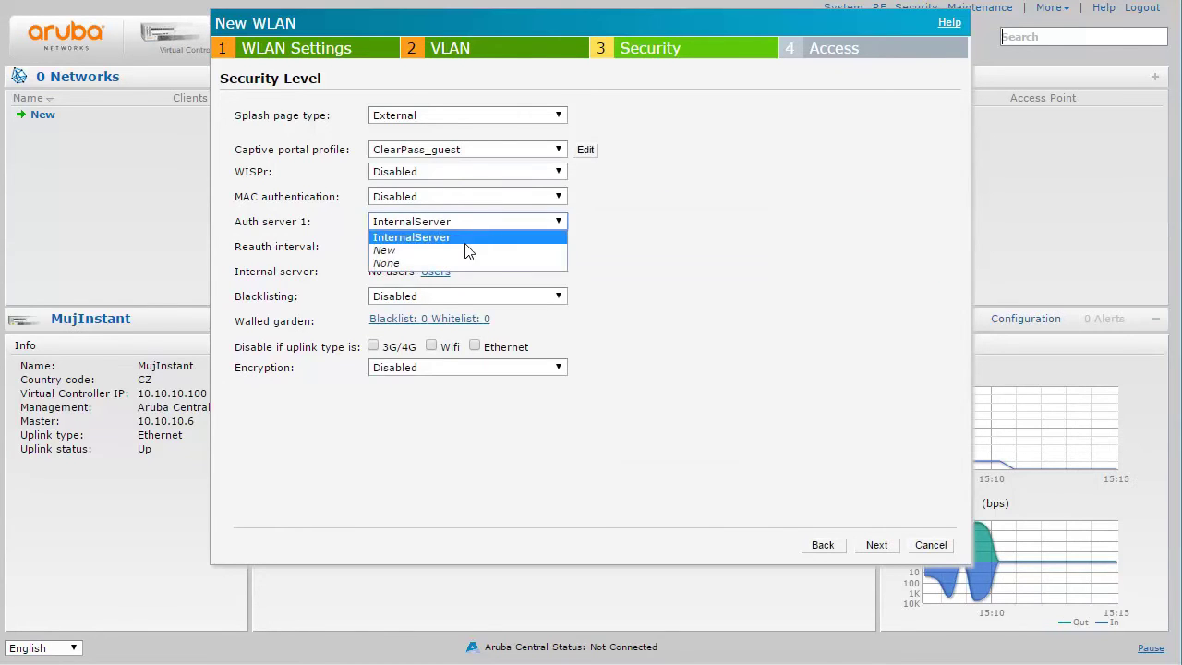
{"action": "left_click", "coordinate": [468, 251]}
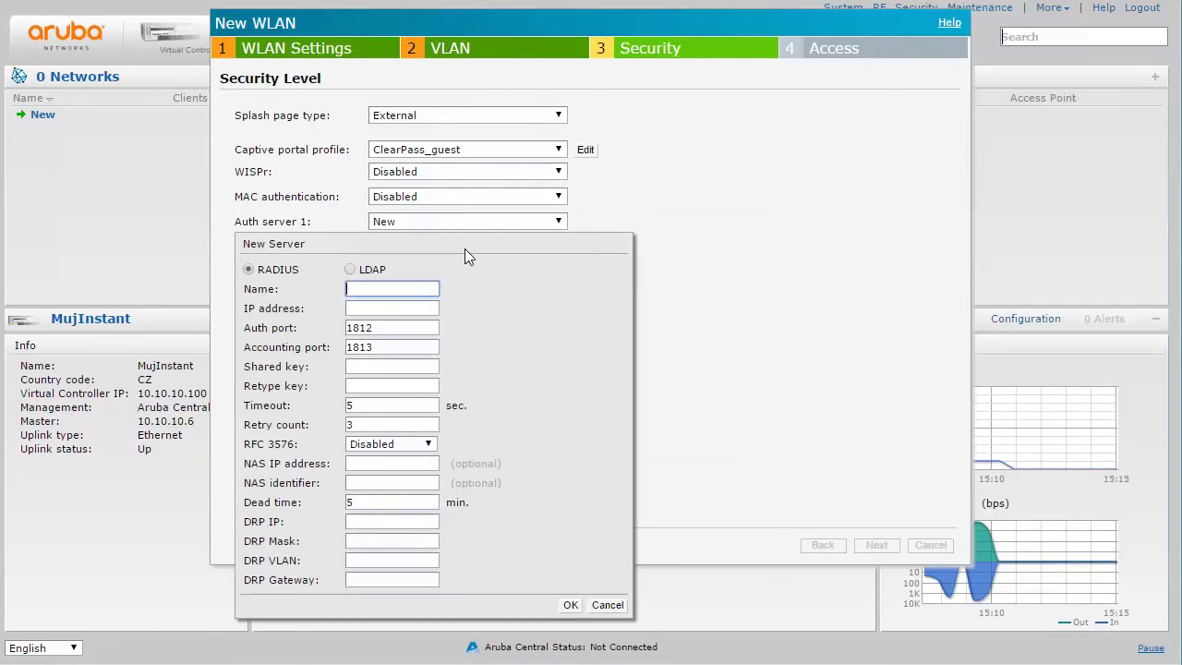
{"action": "type", "text": "ClearPass"}
{"action": "key", "text": "Tab"}
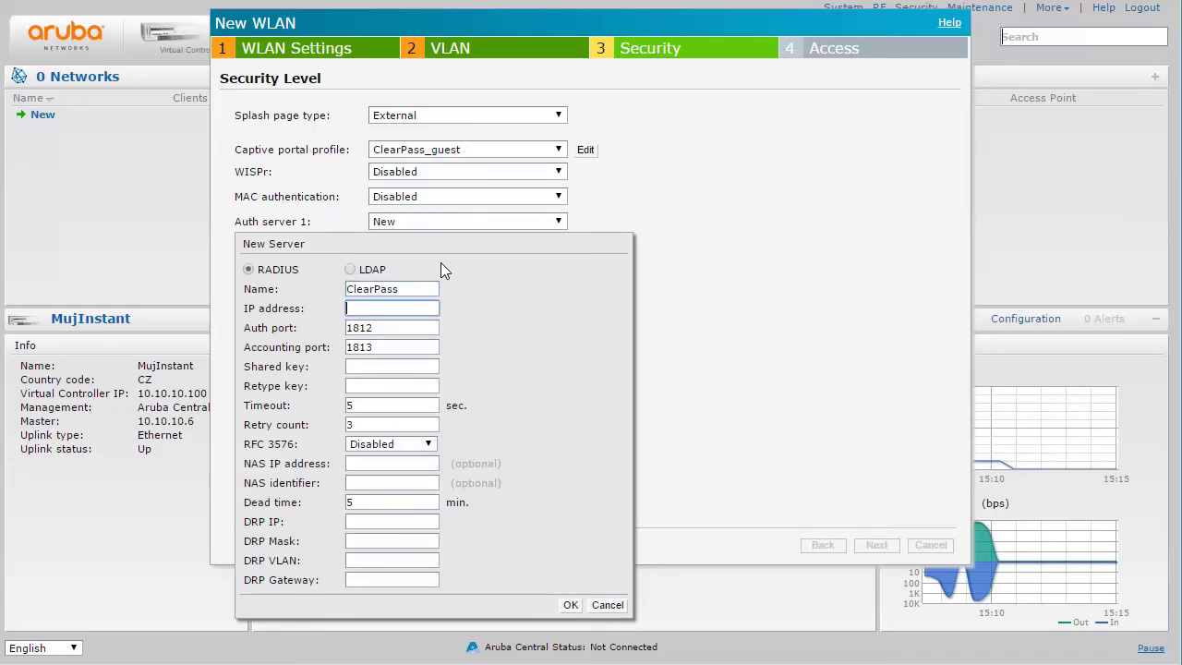
{"action": "type", "text": "10.10.10.190"}
{"action": "left_click", "coordinate": [378, 365]}
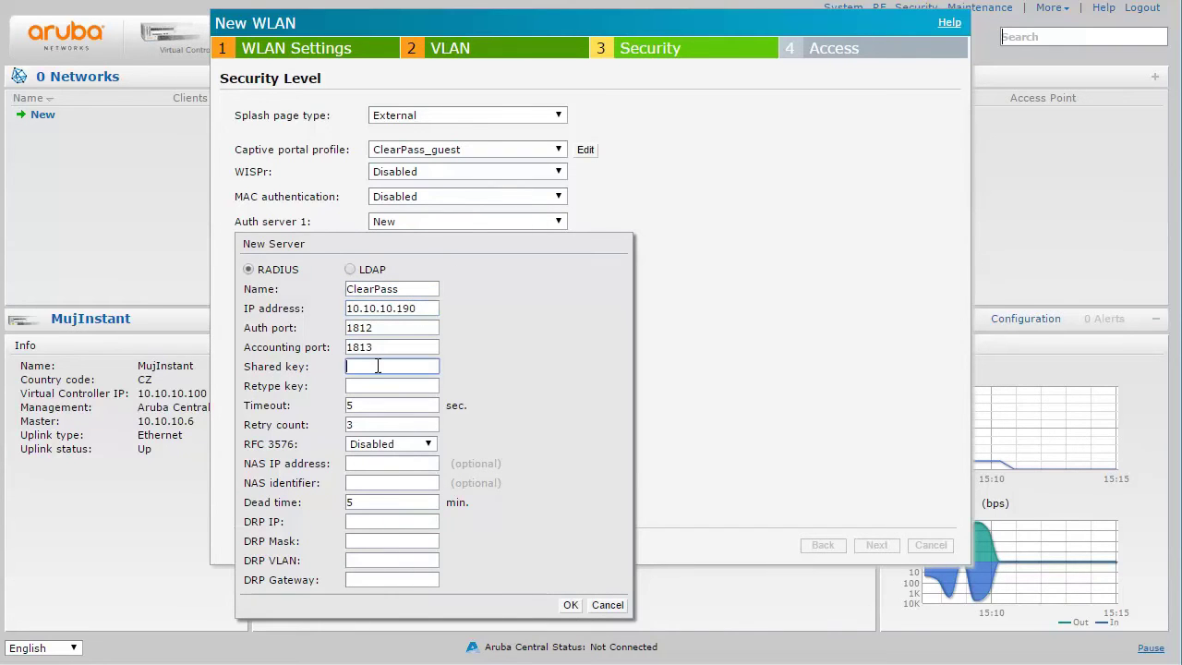
{"action": "key", "text": "Tab"}
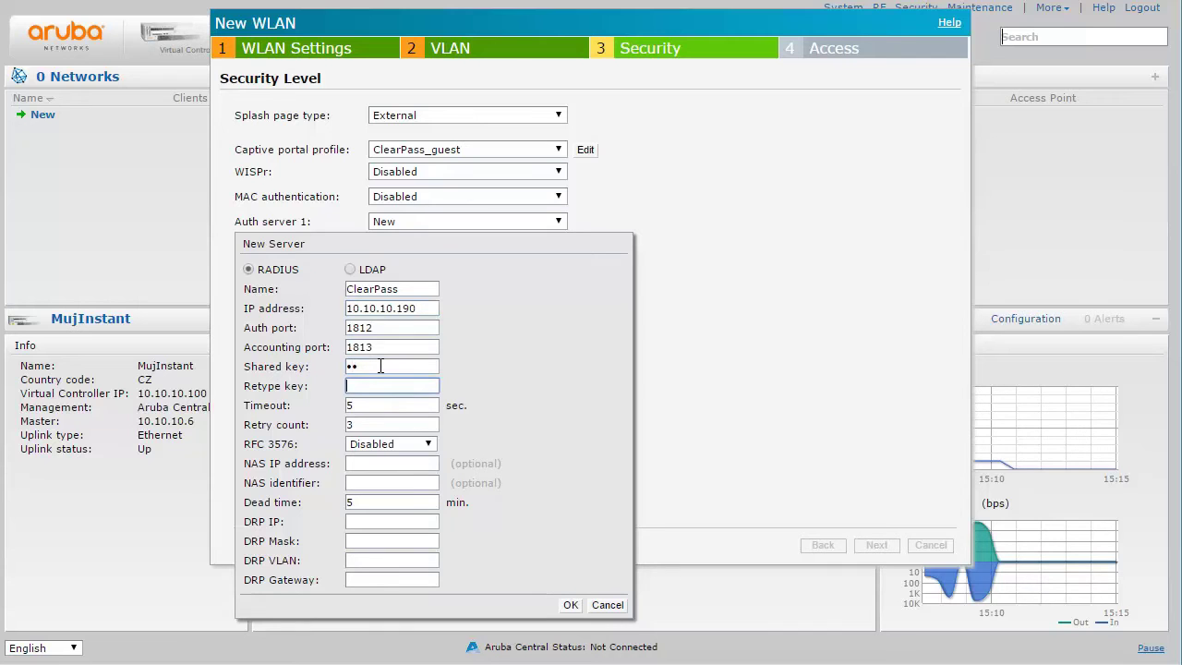
{"action": "left_click", "coordinate": [570, 605]}
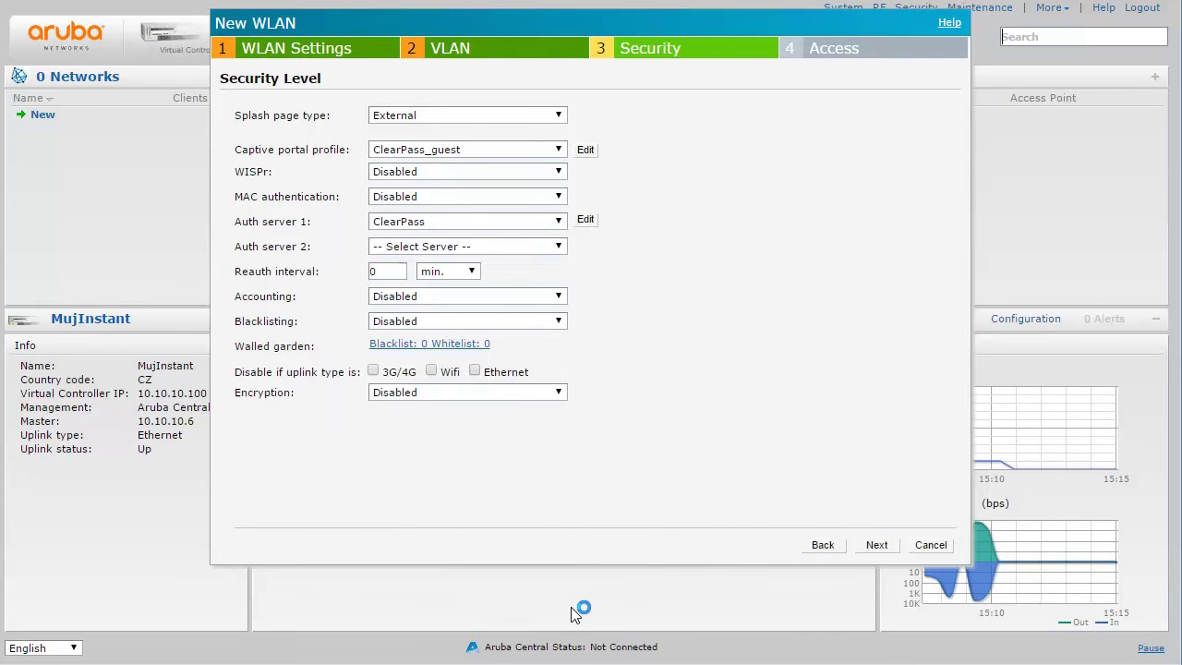
Send accounting to the authentication servers at a 1-minute interval
{"action": "left_click", "coordinate": [422, 297]}
{"action": "left_click", "coordinate": [420, 323]}
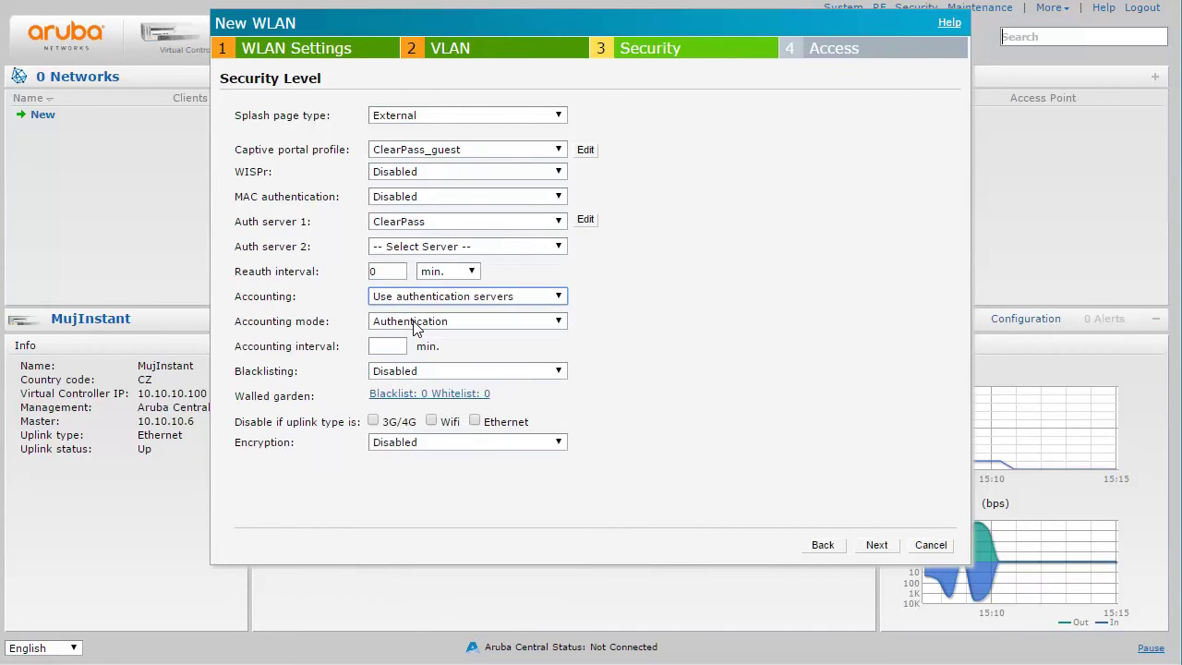
{"action": "left_click", "coordinate": [404, 344]}
{"action": "type", "text": "1"}
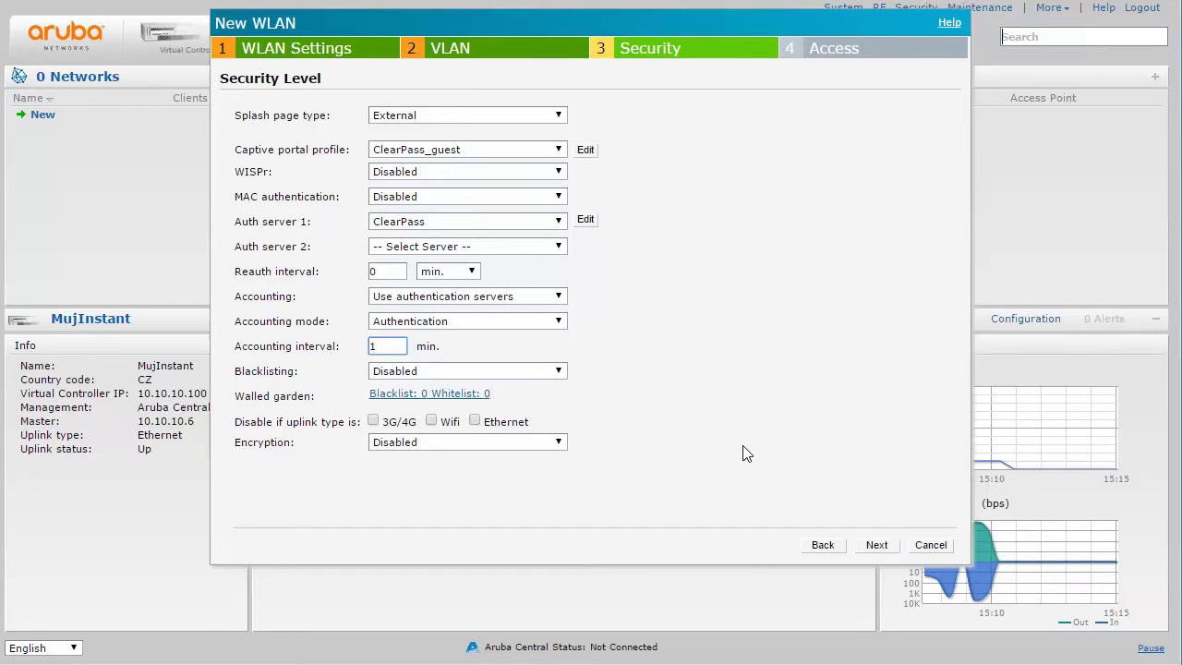
{"action": "left_click", "coordinate": [877, 546]}
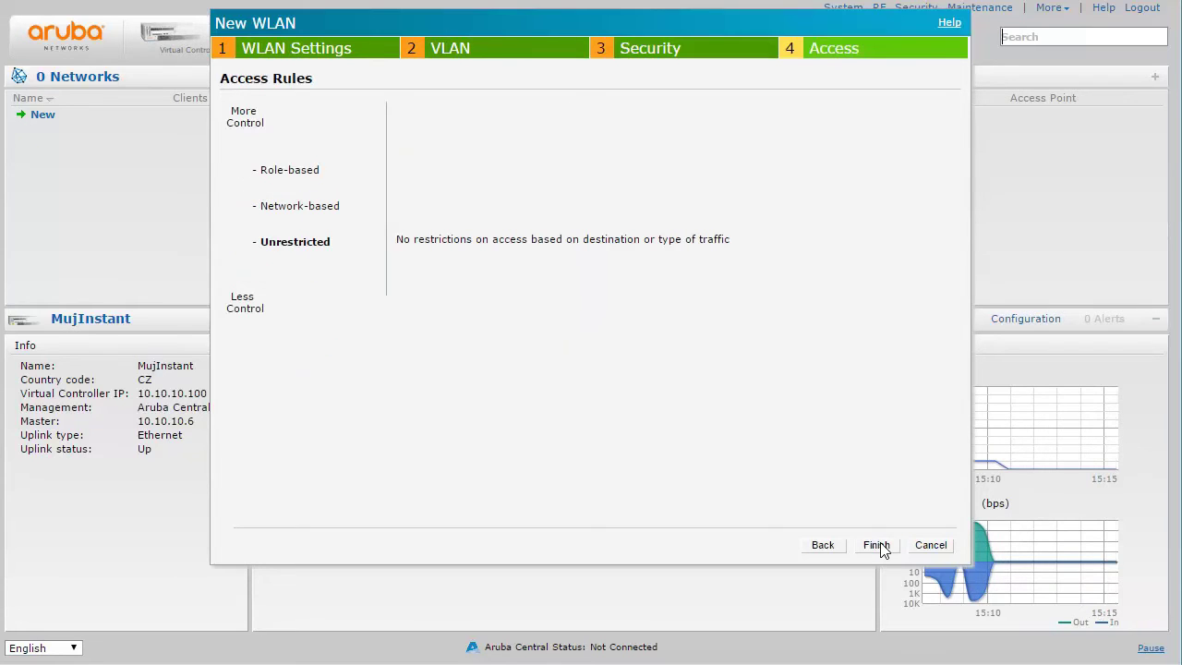
{"action": "left_click", "coordinate": [291, 173]}
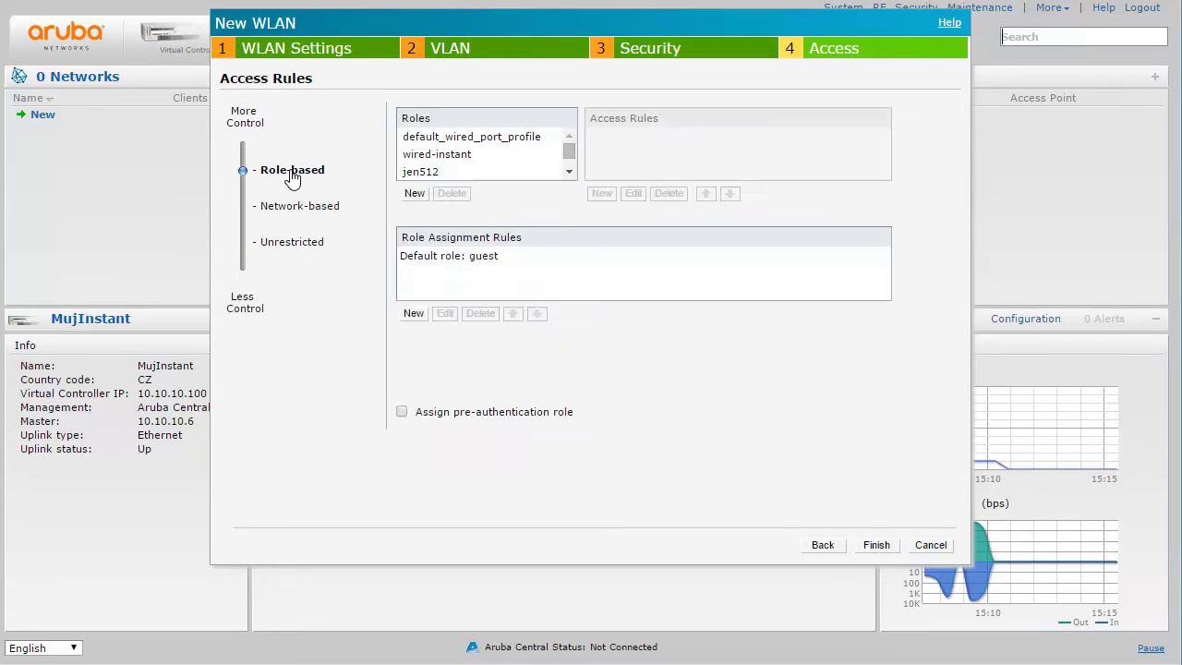
{"action": "left_click", "coordinate": [569, 173]}
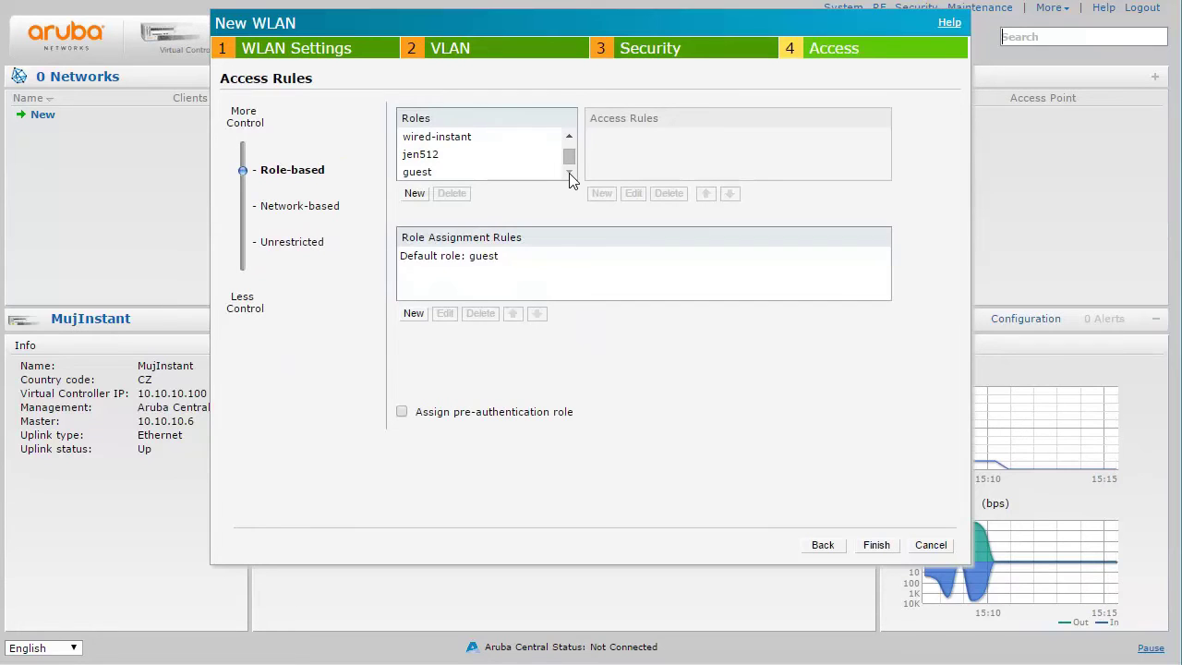
{"action": "left_click", "coordinate": [420, 173]}
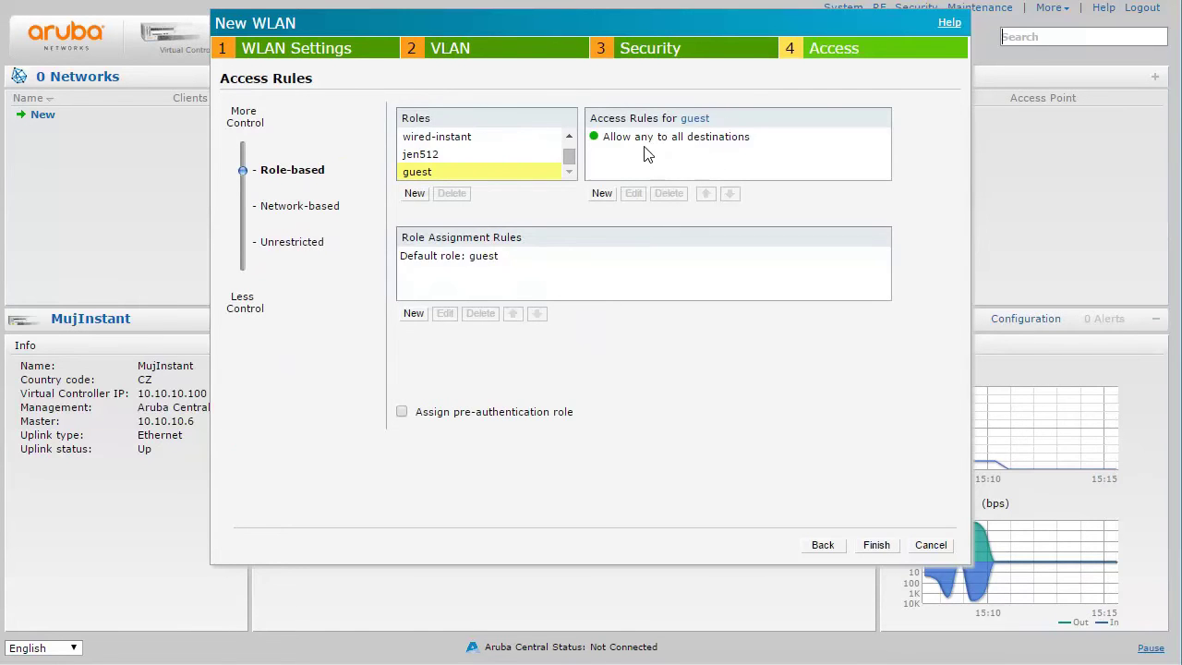
{"action": "left_click", "coordinate": [609, 192]}
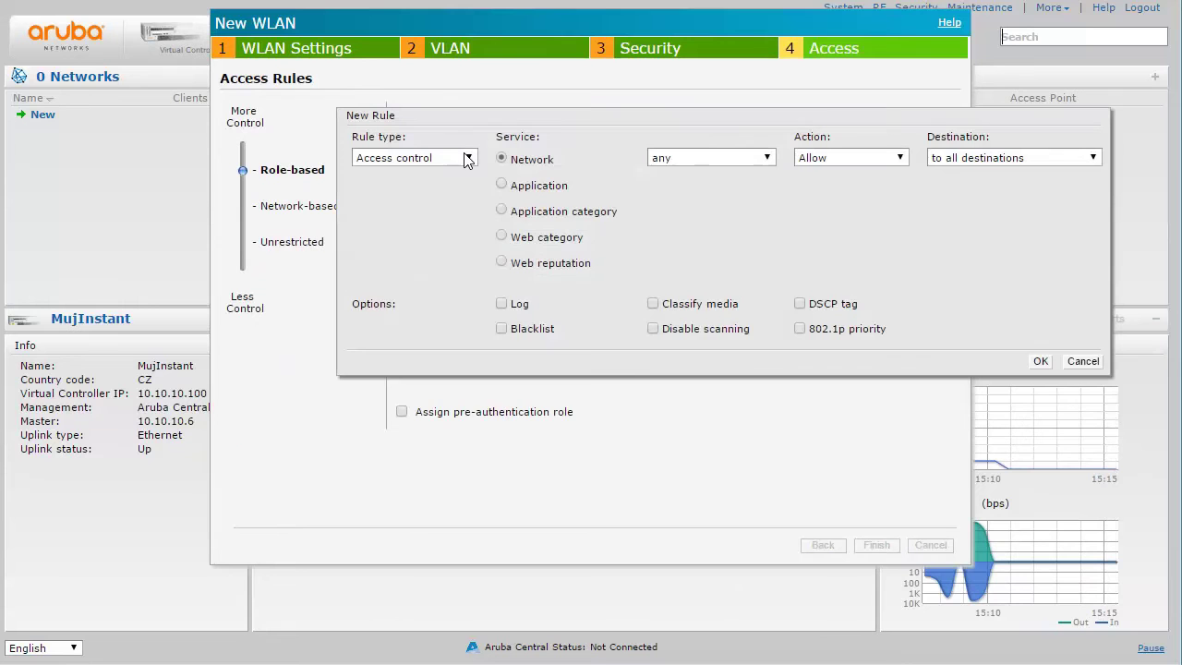
{"action": "left_click", "coordinate": [523, 211]}
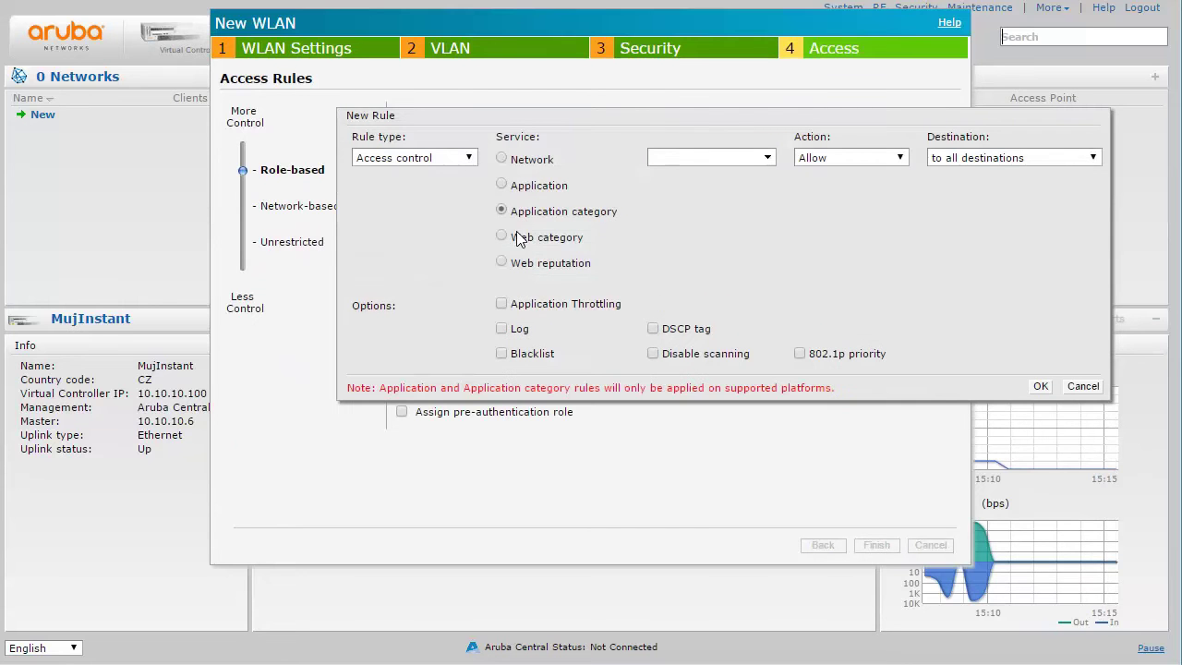
{"action": "left_click", "coordinate": [519, 237]}
{"action": "left_click", "coordinate": [520, 263]}
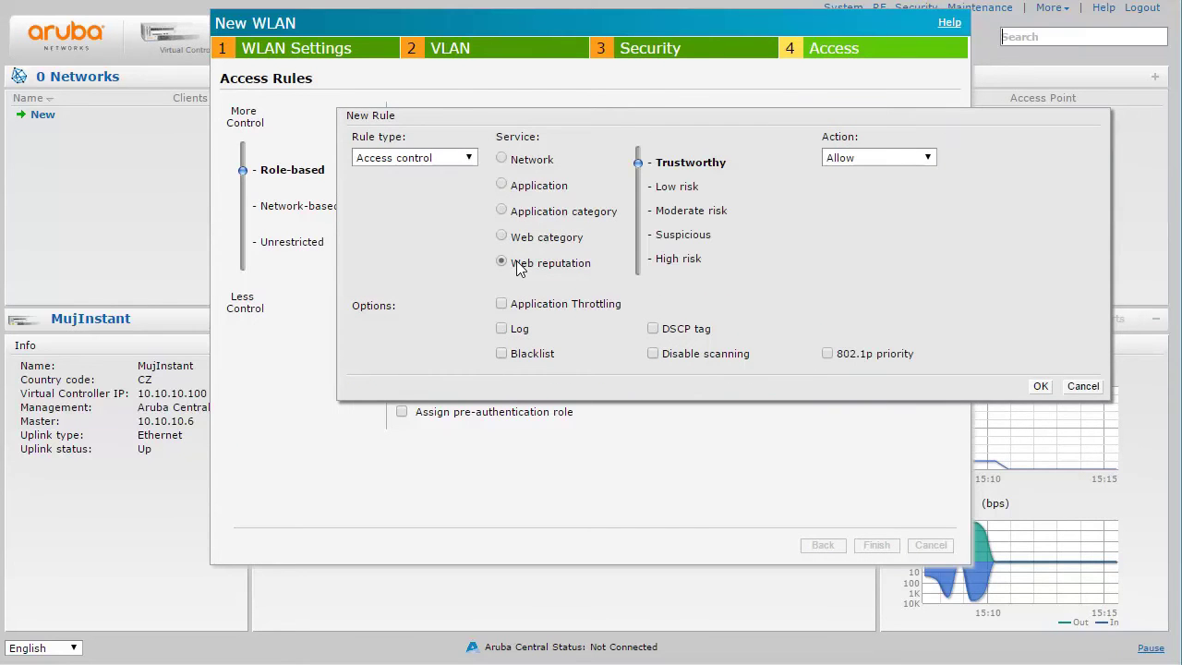
{"action": "left_click", "coordinate": [1082, 387]}
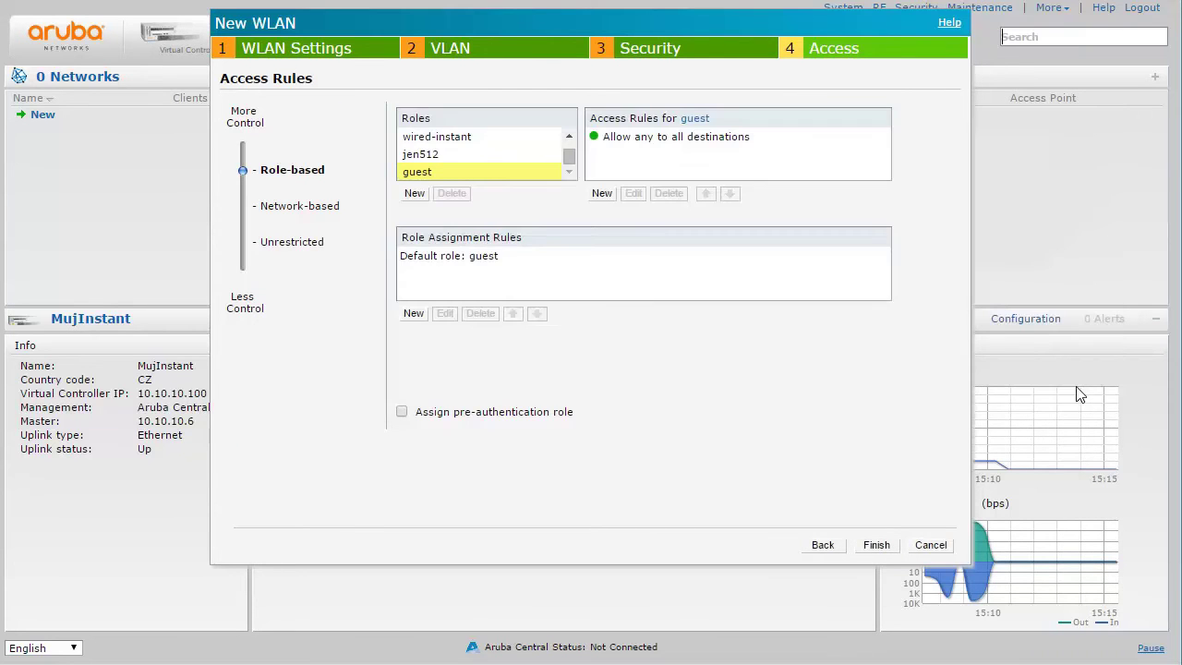
Create the guest_preauth role and delete its allow-any-destination rule
{"action": "left_click", "coordinate": [416, 196]}
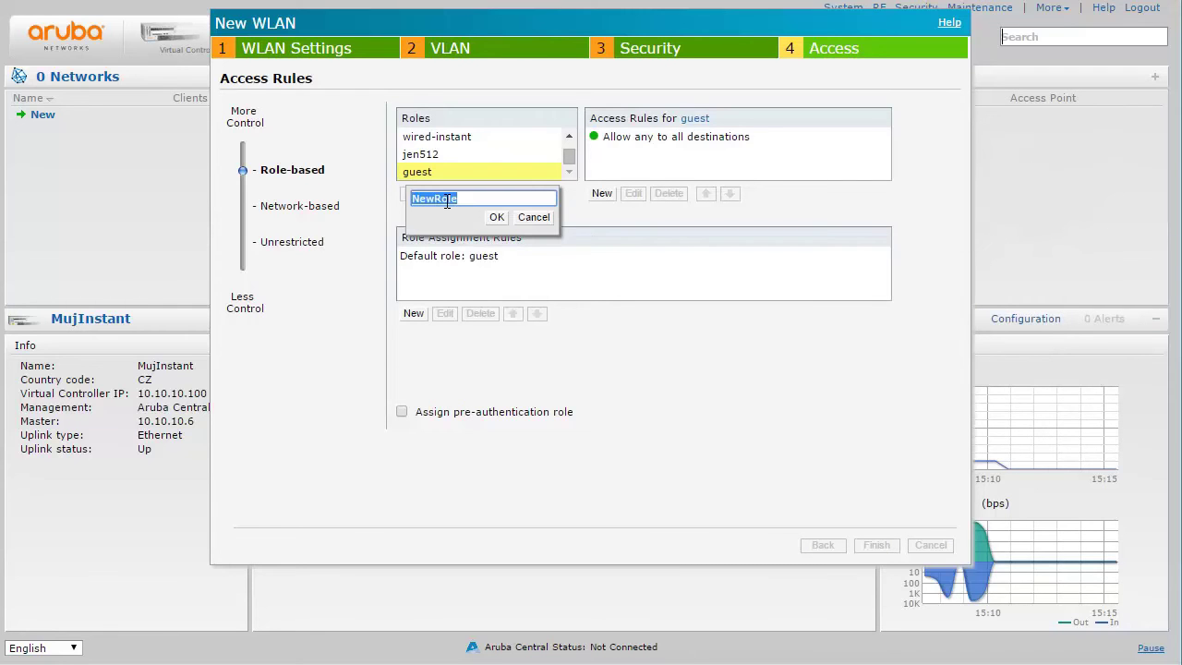
{"action": "type", "text": "guest_preauth"}
{"action": "left_click", "coordinate": [497, 217]}
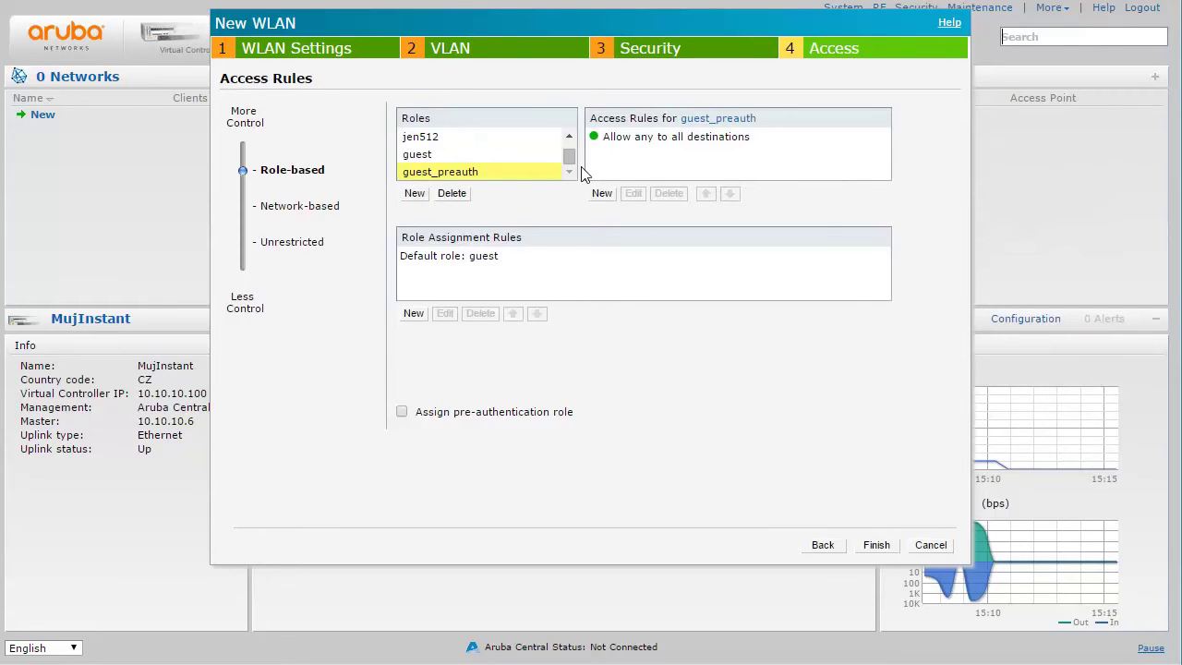
{"action": "left_click", "coordinate": [617, 146]}
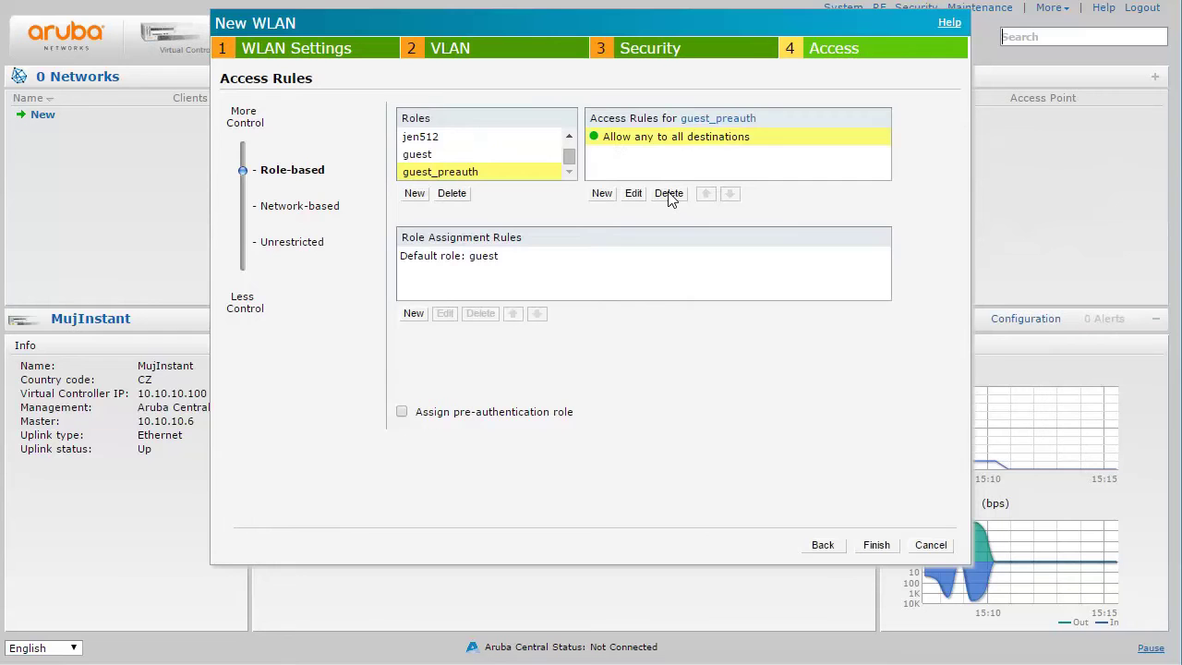
{"action": "left_click", "coordinate": [668, 196]}
Add a guest_preauth rule allowing http only to server 10.10.10.190
{"action": "left_click", "coordinate": [602, 194]}
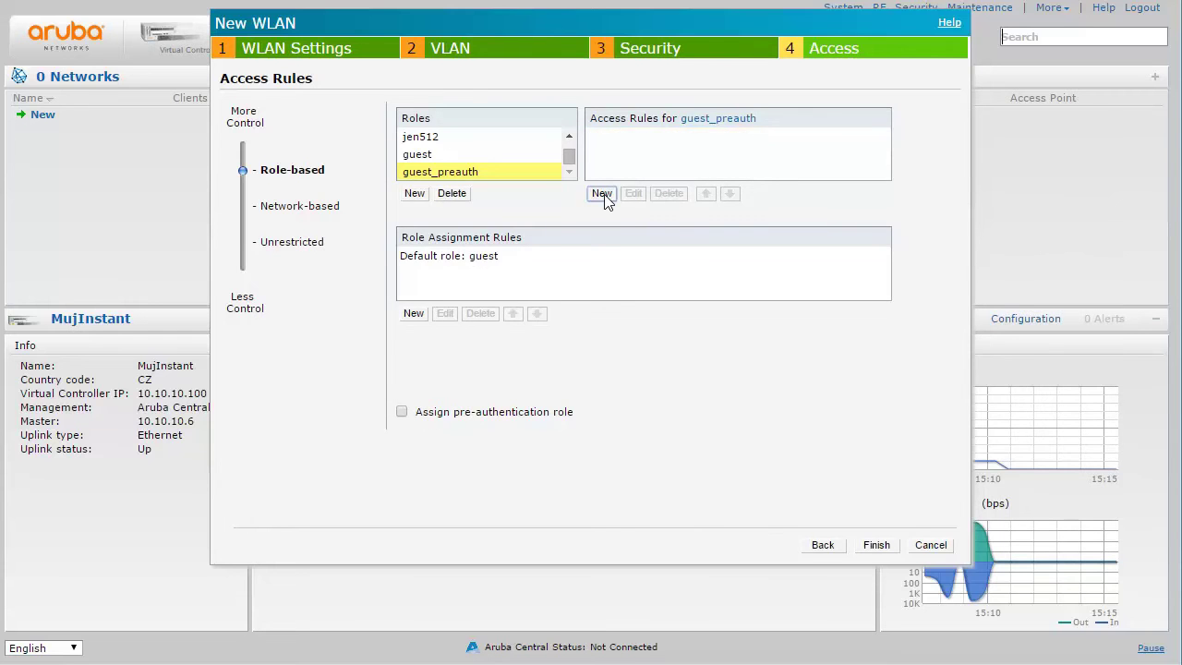
{"action": "left_click", "coordinate": [674, 157]}
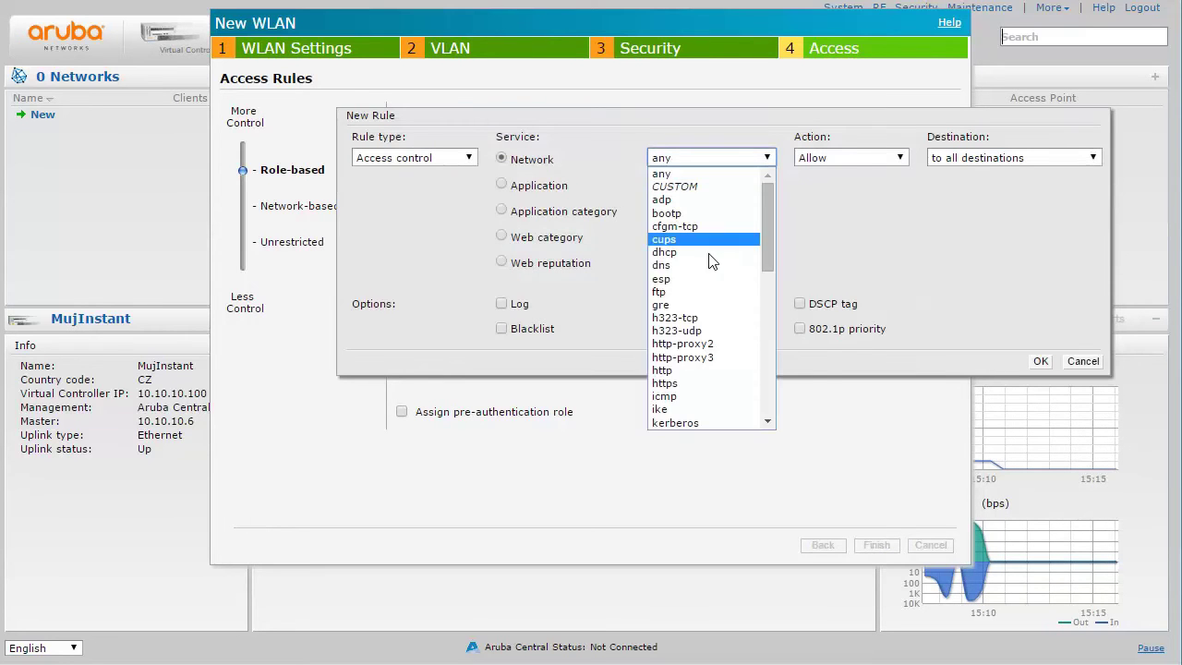
{"action": "left_click", "coordinate": [711, 368]}
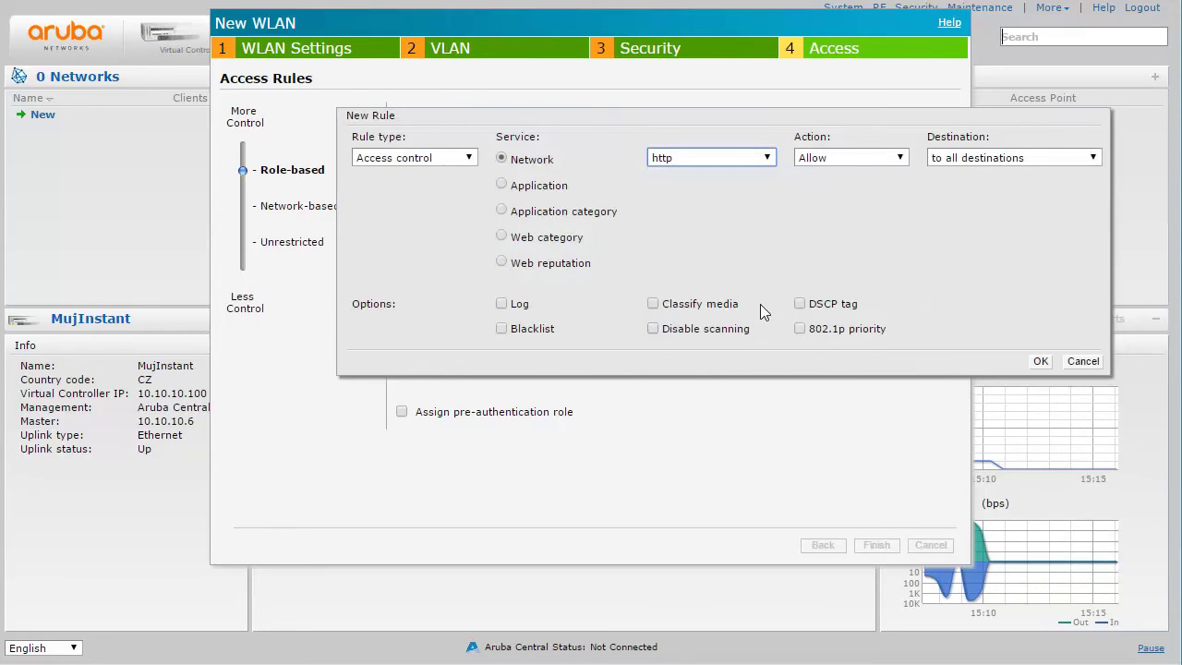
{"action": "left_click", "coordinate": [953, 159]}
{"action": "left_click", "coordinate": [951, 188]}
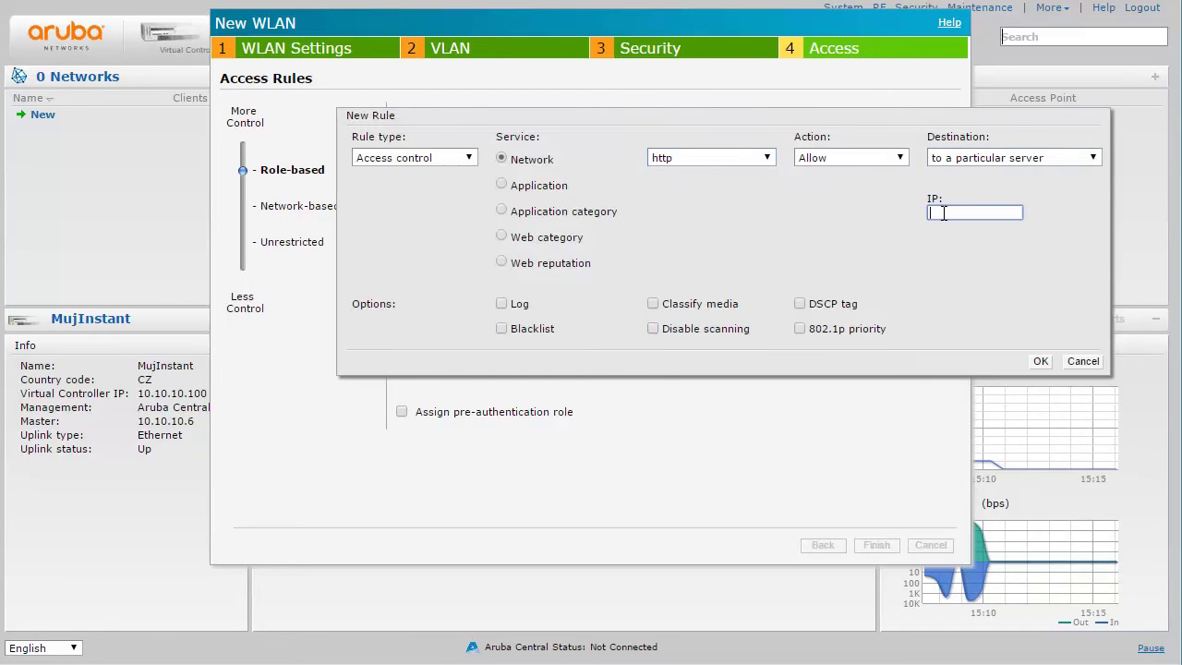
{"action": "type", "text": "10.10.10.190"}
{"action": "left_click", "coordinate": [1038, 361]}
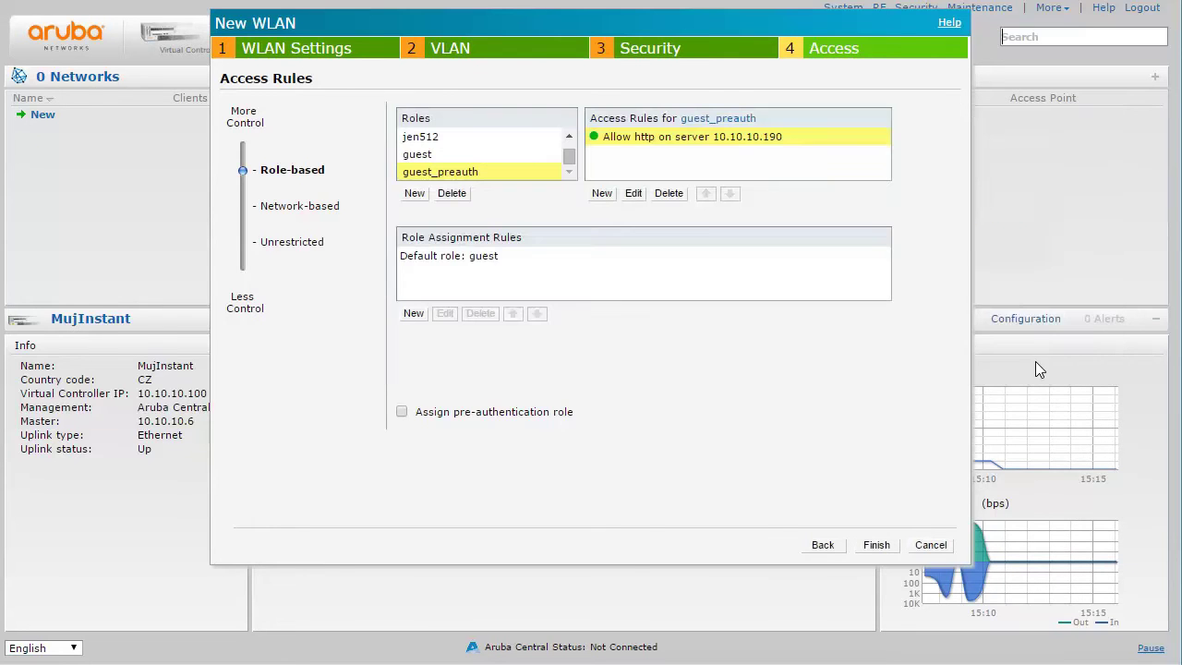
{"action": "left_click", "coordinate": [646, 138]}
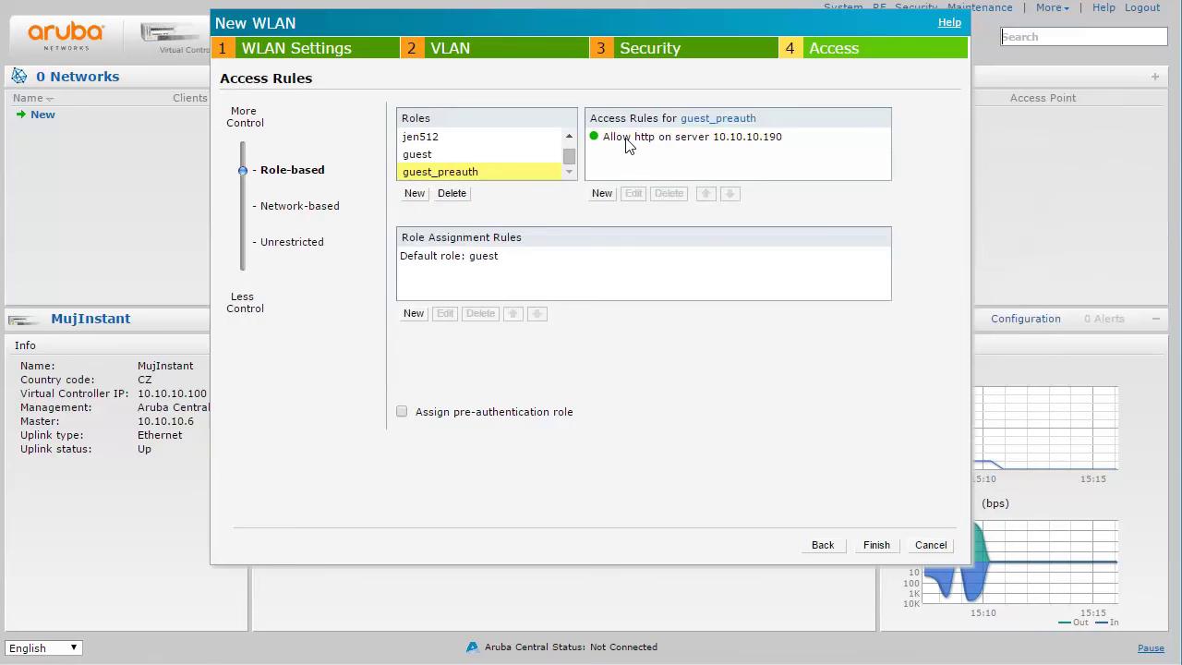
{"action": "left_click", "coordinate": [628, 141]}
Add a second rule allowing https only to server 10.10.10.190
{"action": "left_click", "coordinate": [600, 194]}
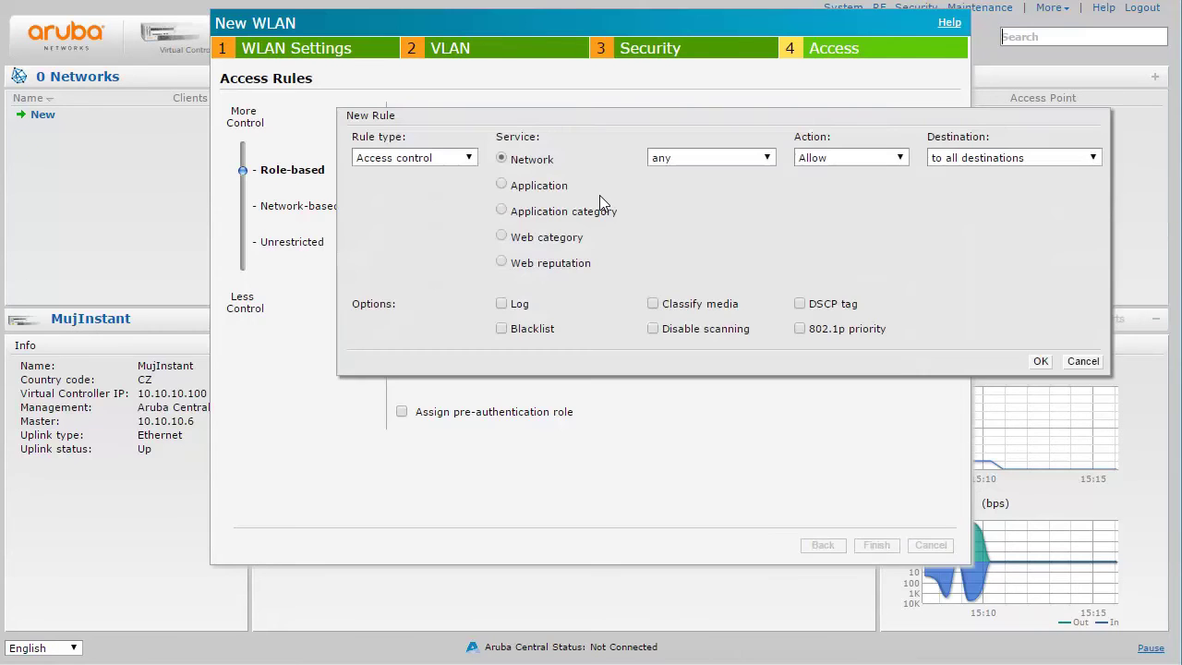
{"action": "left_click", "coordinate": [716, 158]}
{"action": "left_click", "coordinate": [700, 383]}
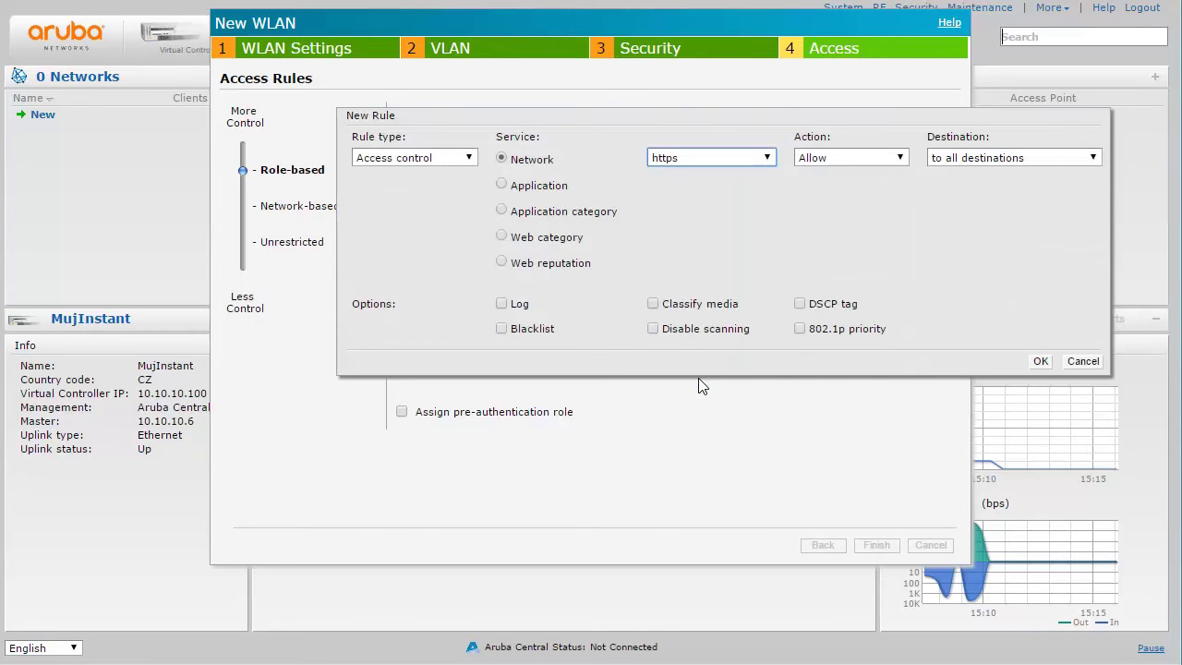
{"action": "left_click", "coordinate": [964, 160]}
{"action": "left_click", "coordinate": [969, 184]}
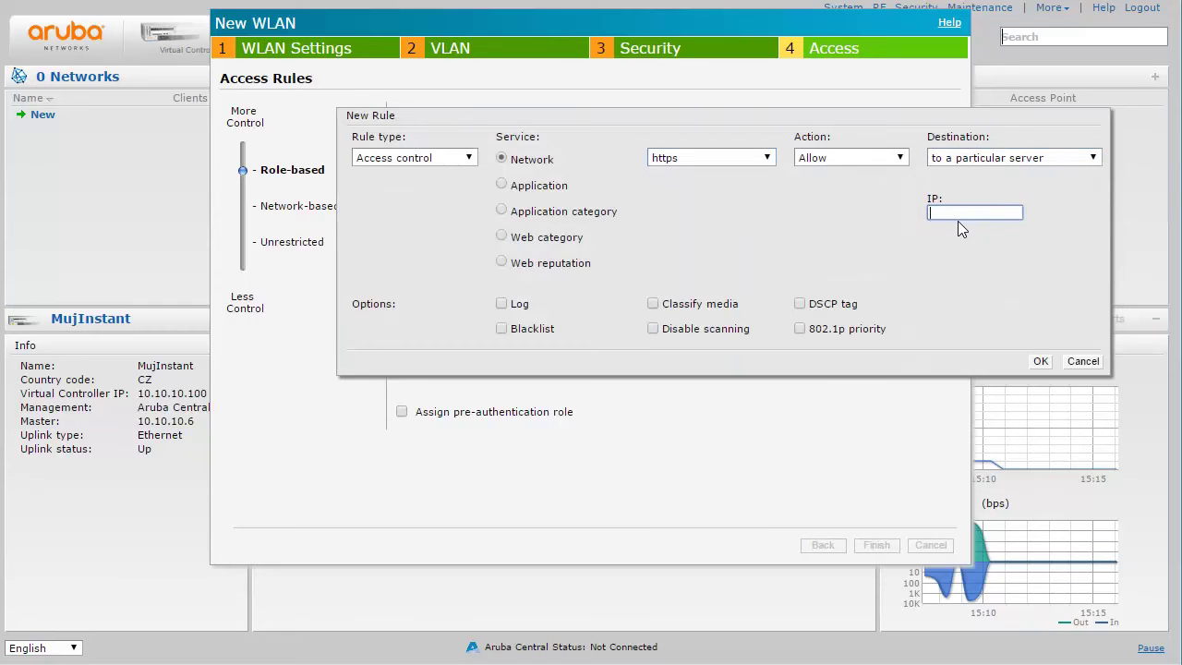
{"action": "type", "text": "10.10.10.190"}
{"action": "left_click", "coordinate": [1038, 360]}
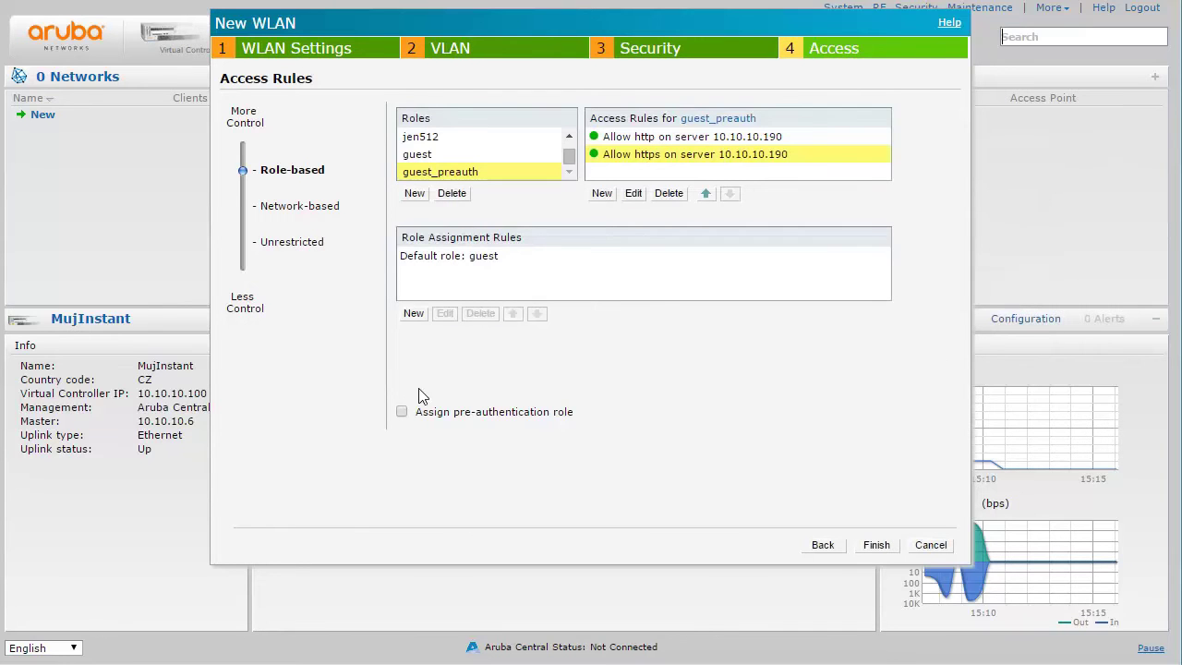
Make guest_preauth the network's pre-authentication role and finish the guest WLAN
{"action": "left_click", "coordinate": [404, 413]}
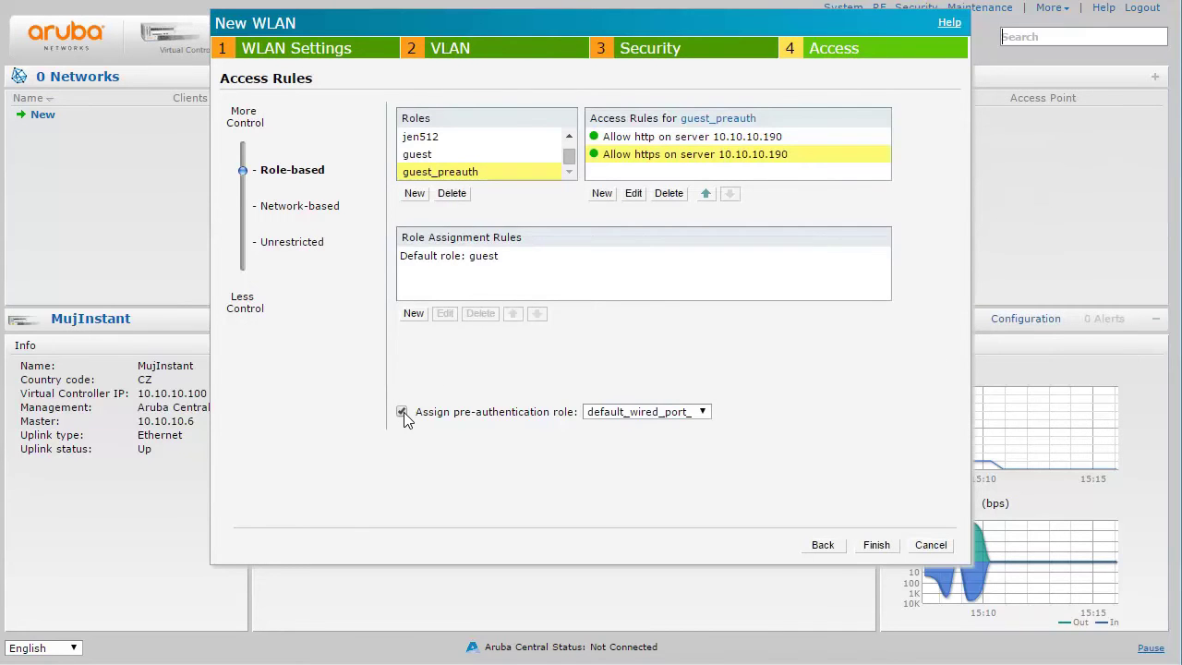
{"action": "left_click", "coordinate": [695, 413]}
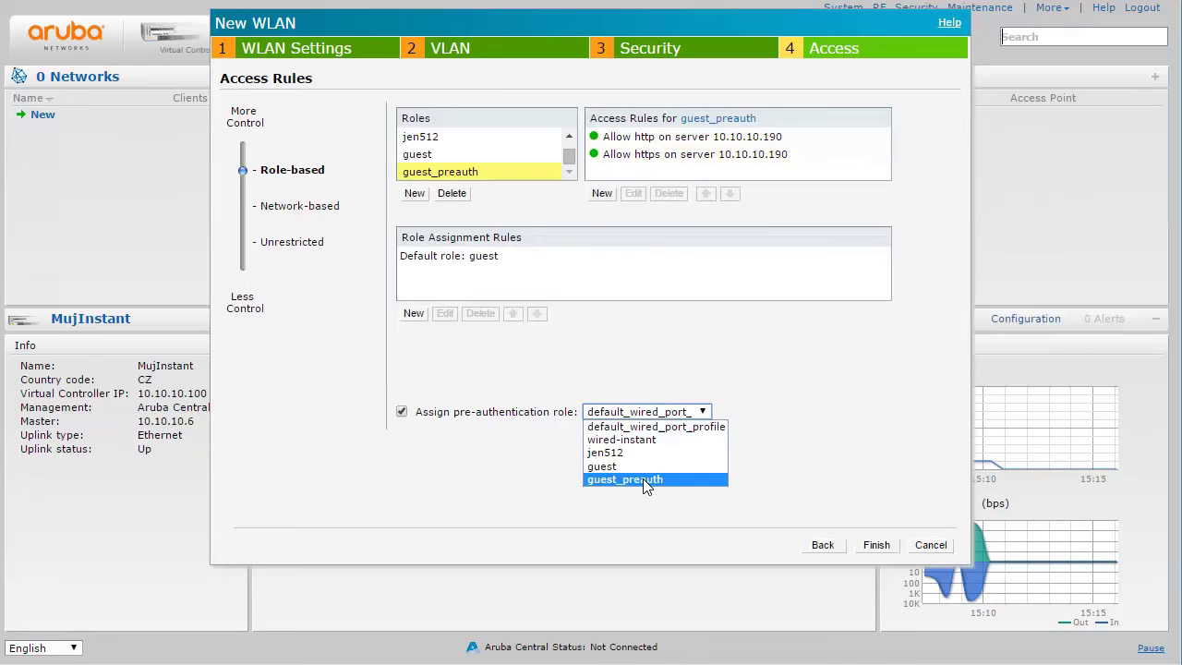
{"action": "left_click", "coordinate": [645, 481]}
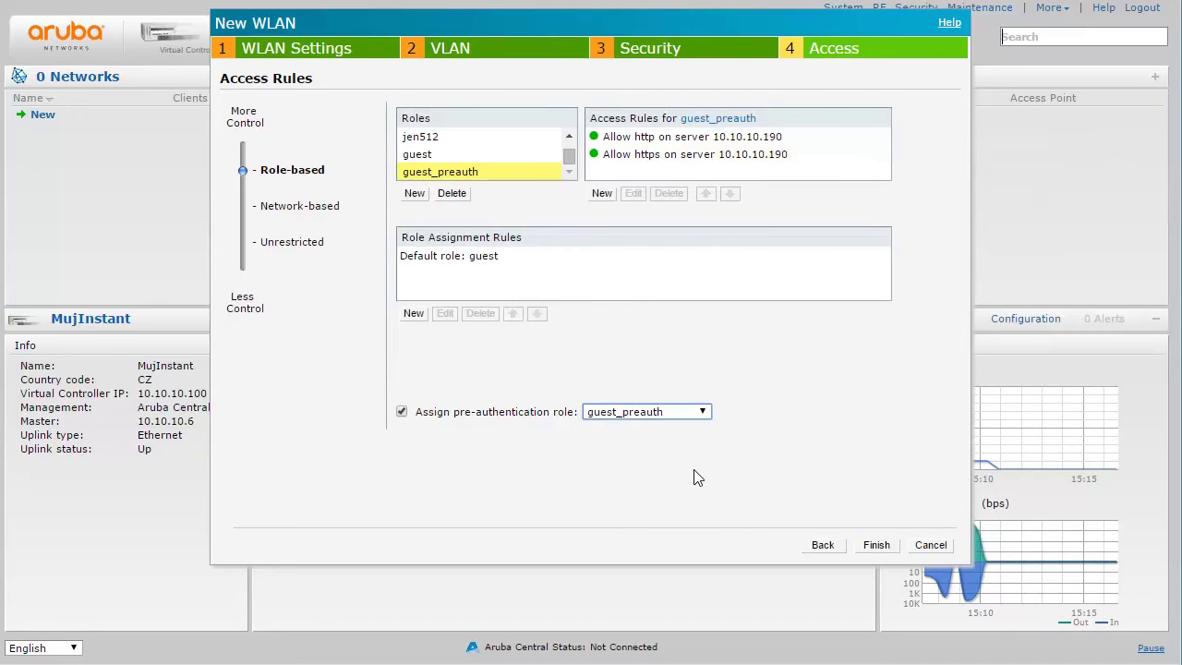
{"action": "left_click", "coordinate": [876, 546]}
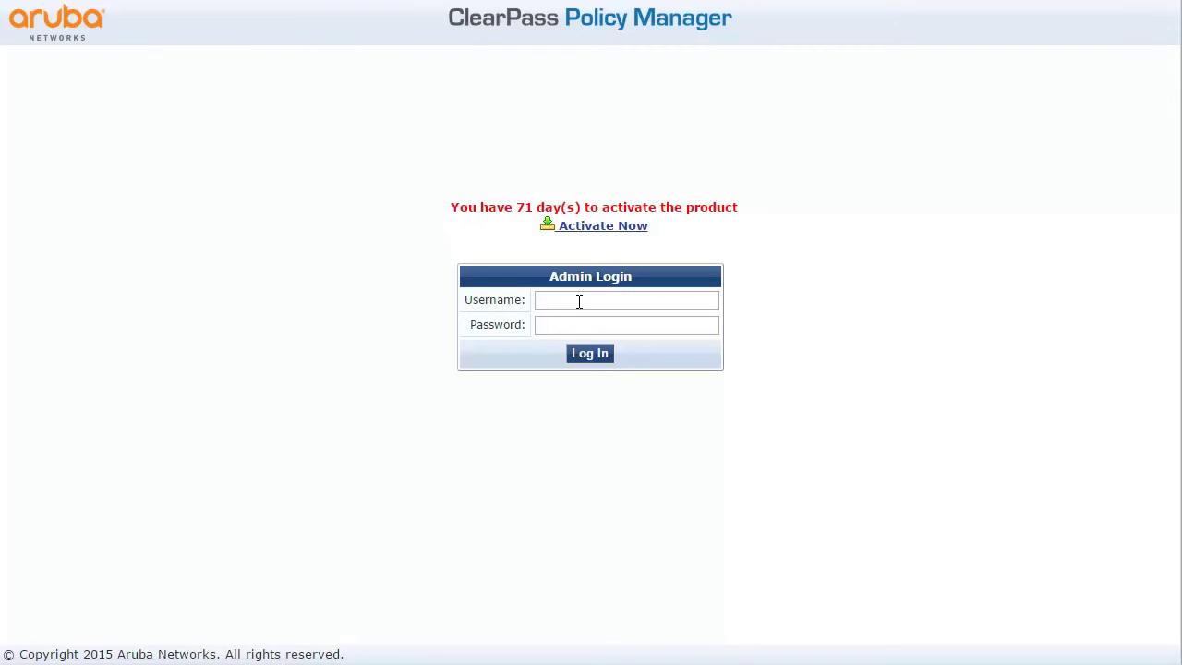
Sign in to ClearPass Policy Manager as admin and expand the Configuration menu
{"action": "left_click", "coordinate": [579, 302]}
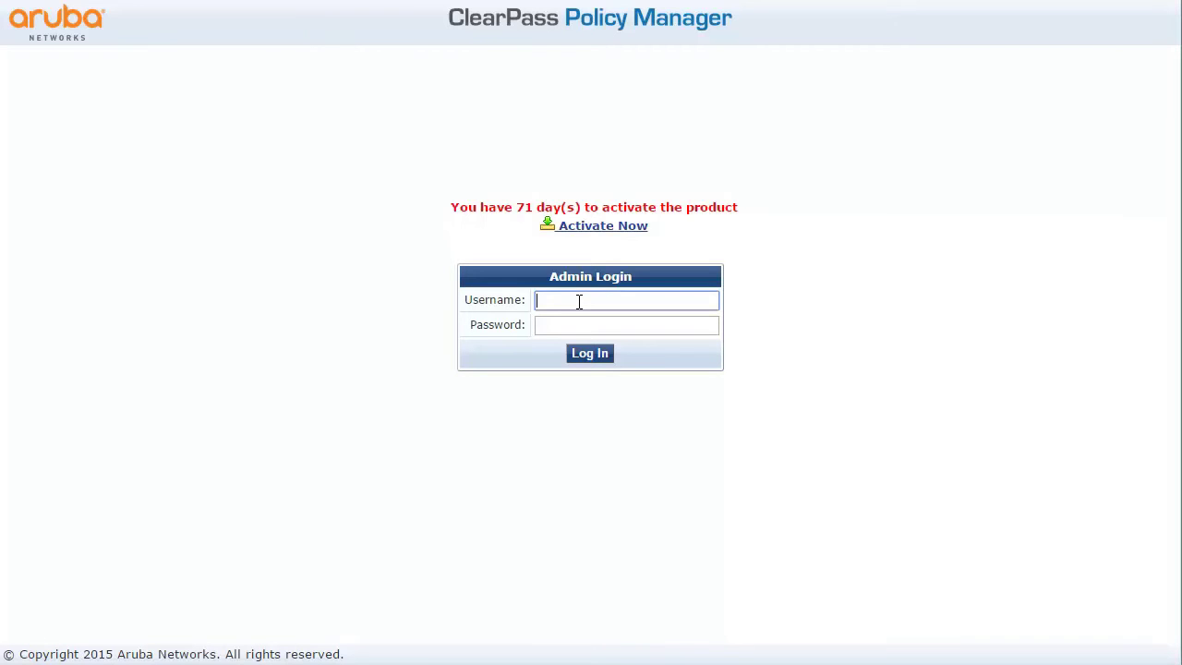
{"action": "type", "text": "admin"}
{"action": "key", "text": "Tab"}
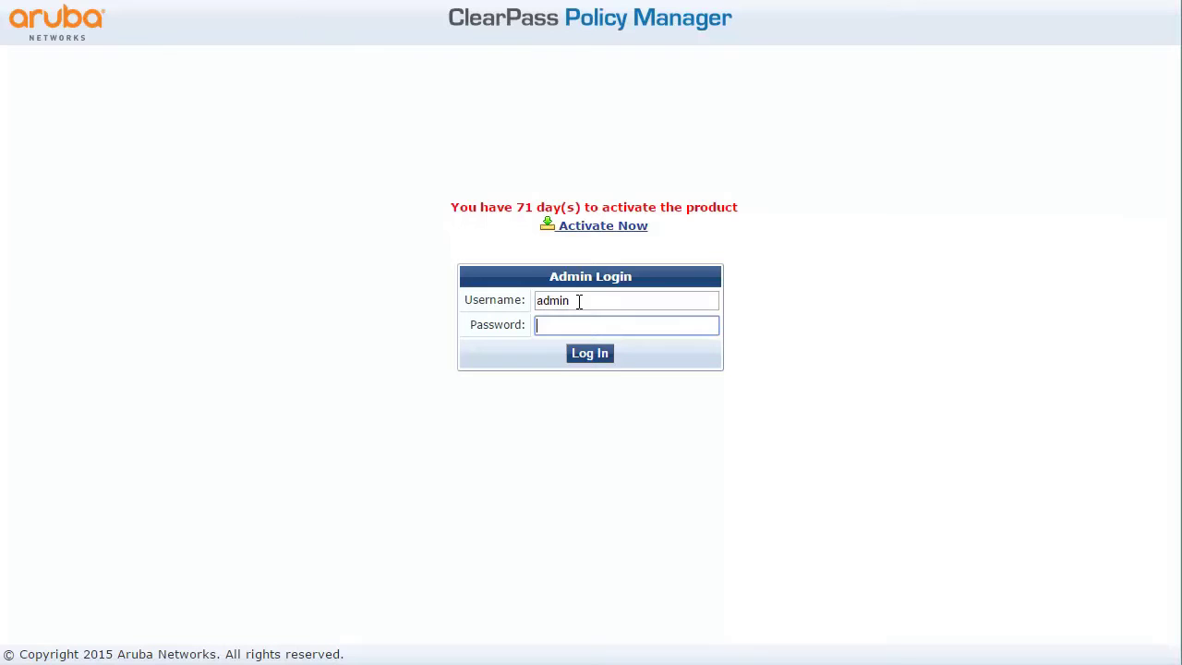
{"action": "left_click", "coordinate": [586, 354]}
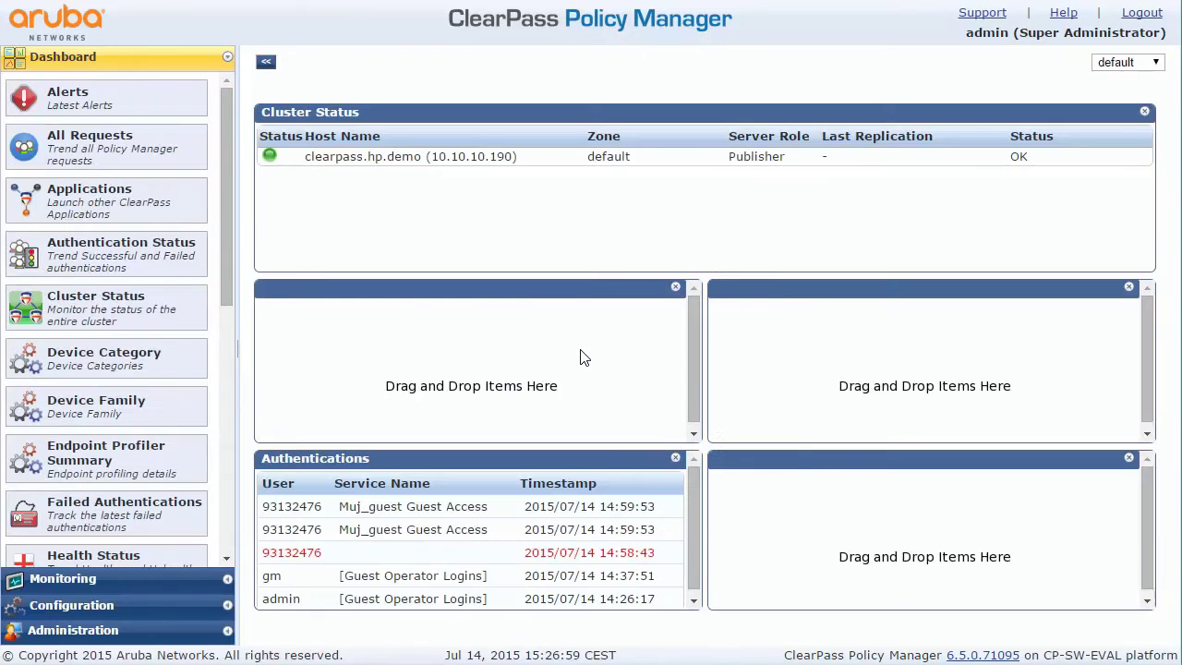
{"action": "left_click", "coordinate": [115, 609]}
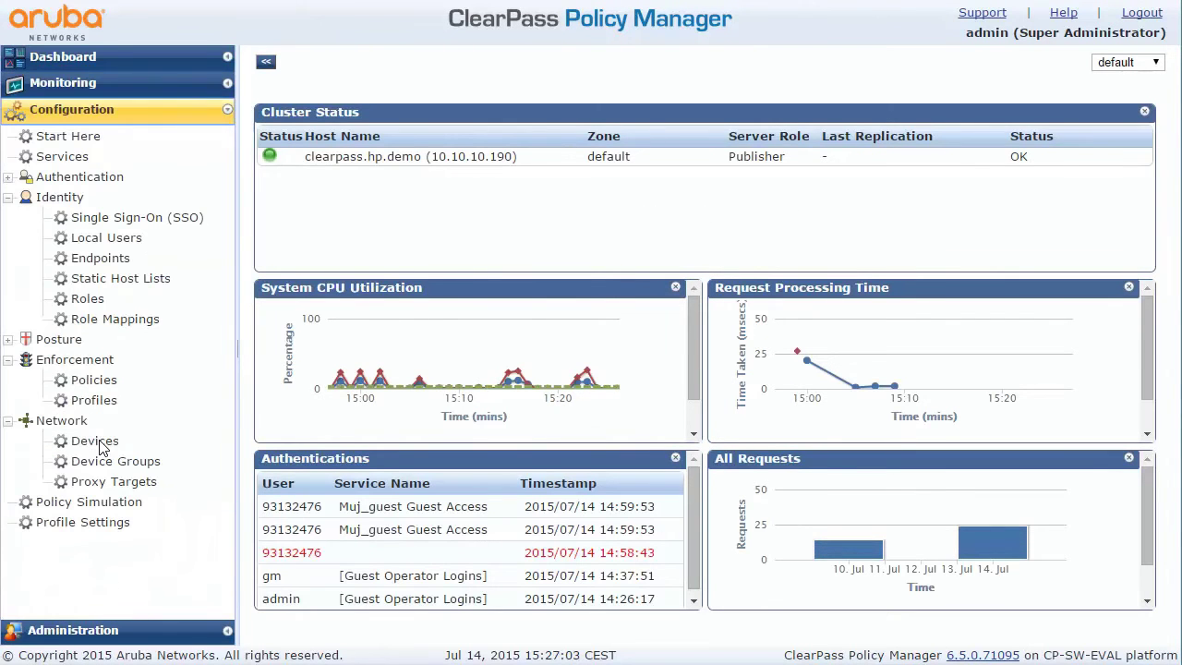
Add network device MujInstant at 10.10.10.100 with its RADIUS shared secret
{"action": "left_click", "coordinate": [97, 442]}
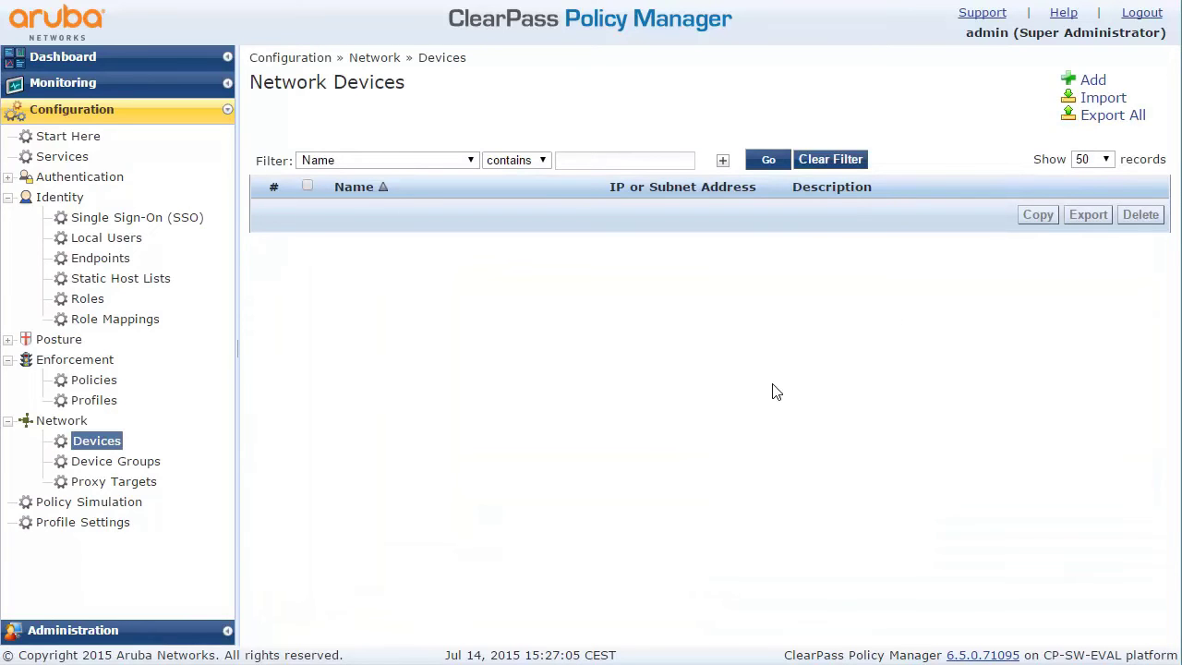
{"action": "left_click", "coordinate": [1090, 81]}
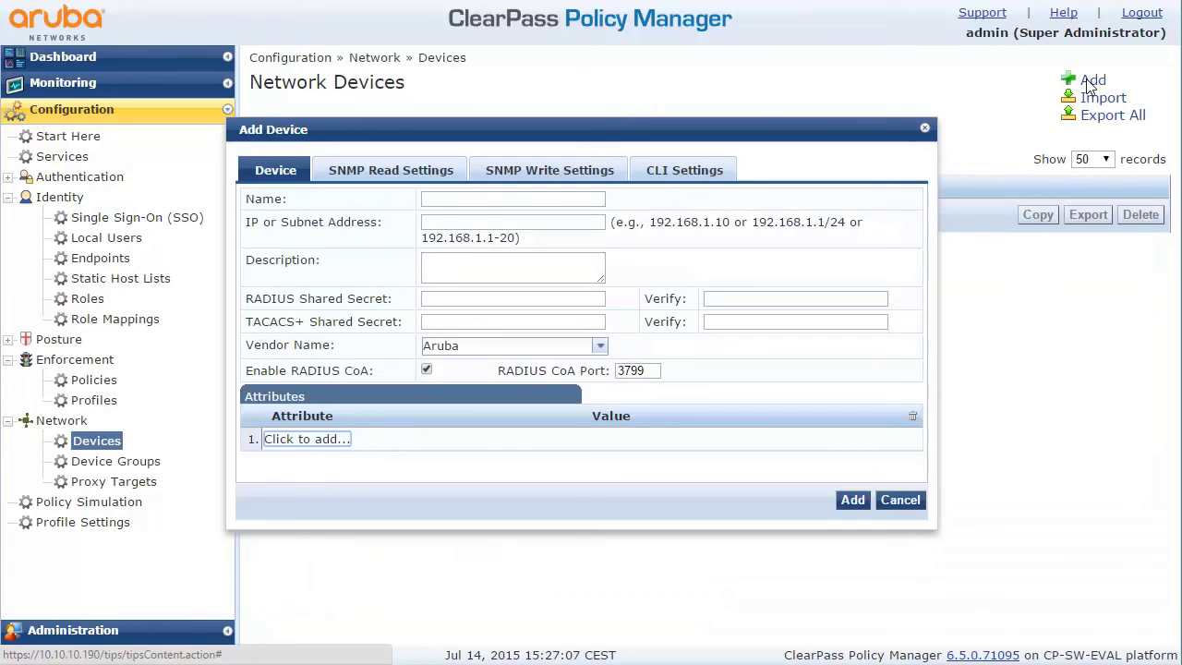
{"action": "left_click", "coordinate": [453, 200]}
{"action": "type", "text": "Muj"}
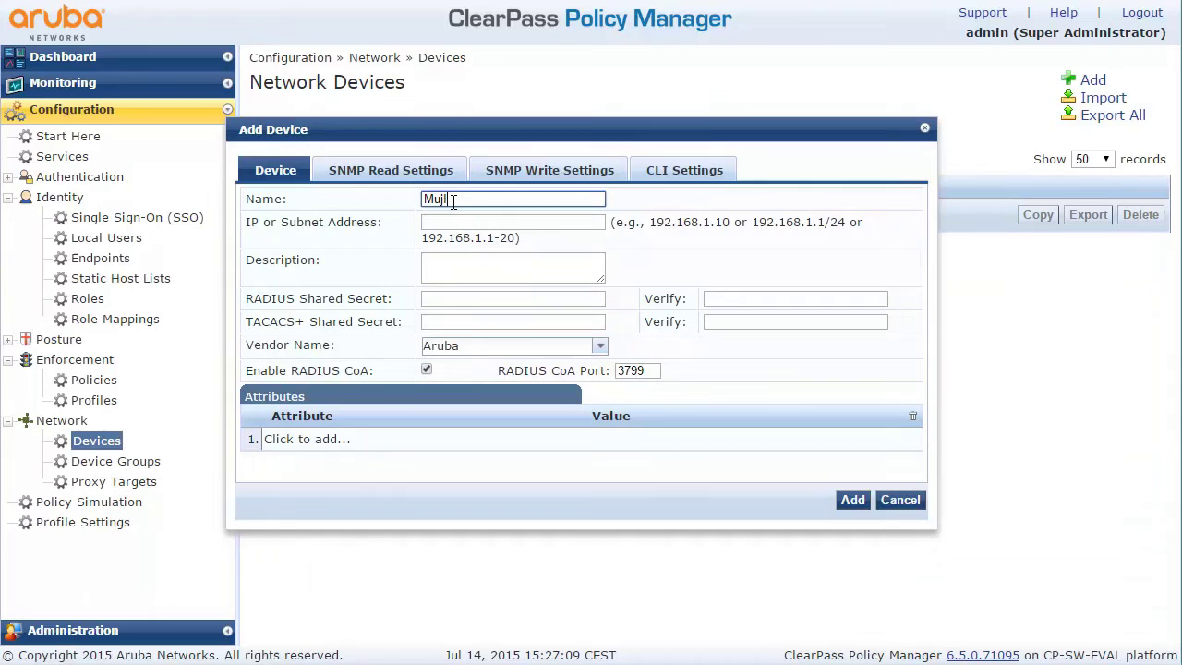
{"action": "type", "text": "Instant"}
{"action": "key", "text": "Tab"}
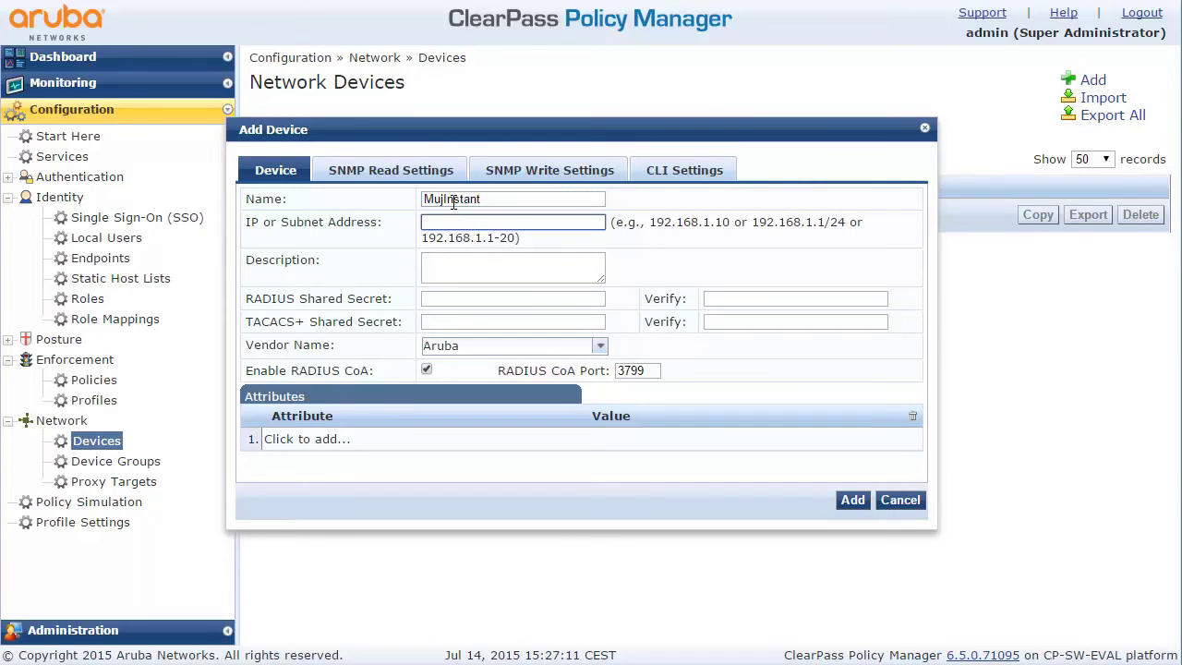
{"action": "type", "text": "10.10.10.100"}
{"action": "left_click", "coordinate": [526, 301]}
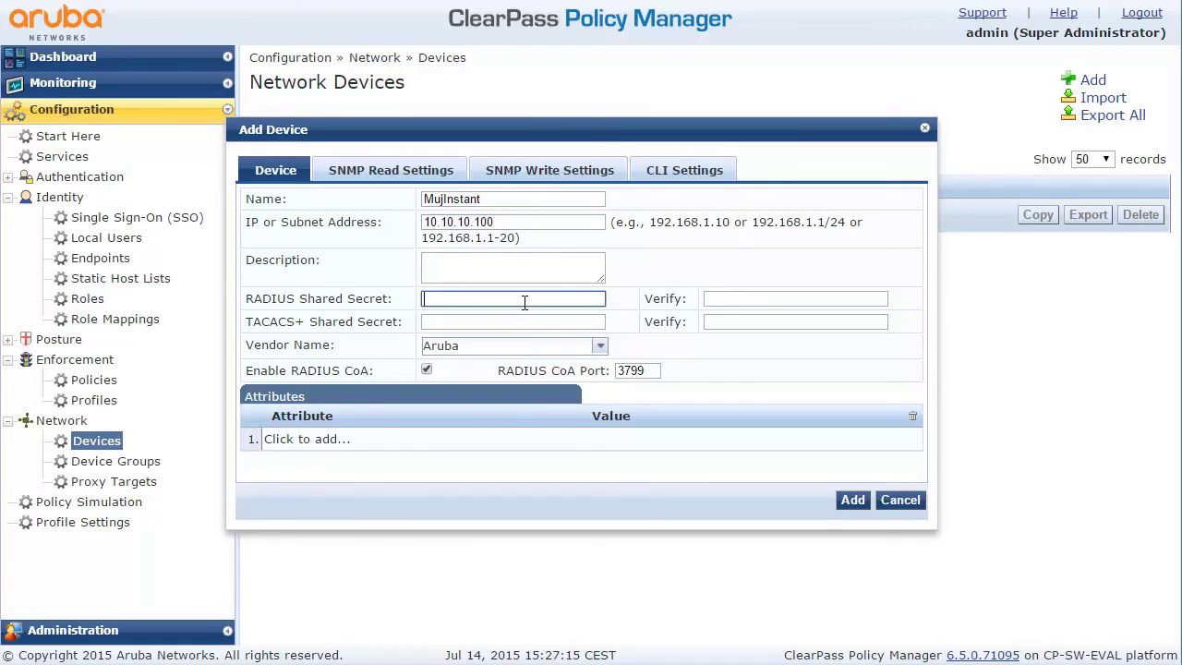
{"action": "type", "text": "•••••••••••••••"}
{"action": "key", "text": "Tab"}
{"action": "type", "text": "••"}
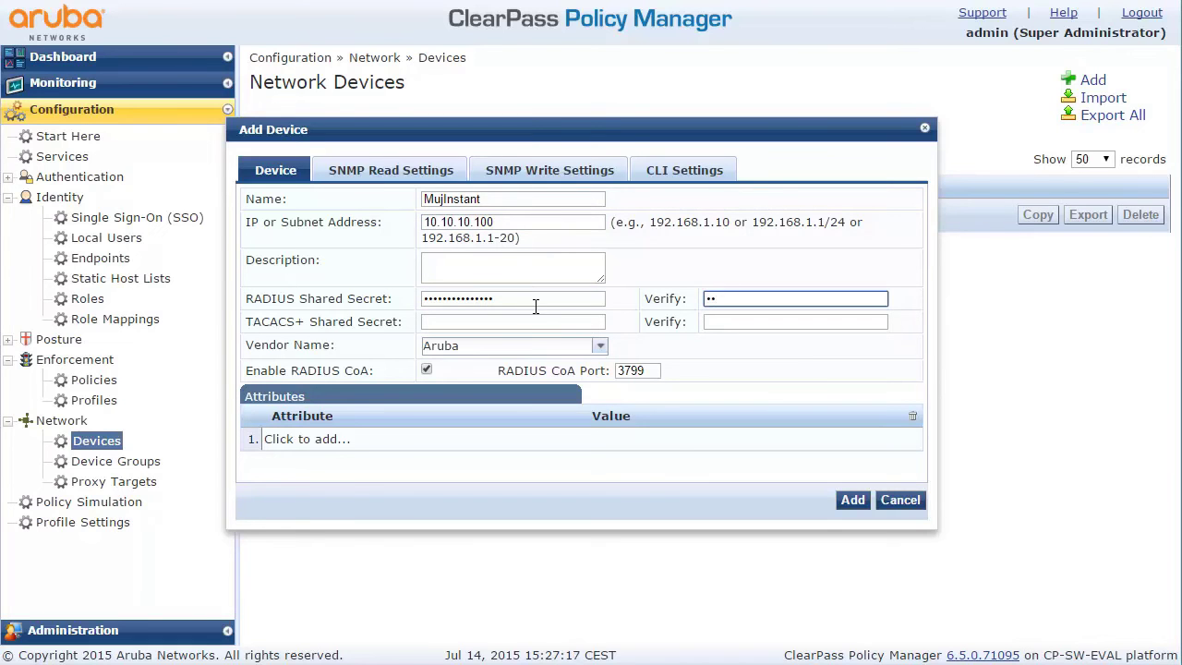
{"action": "left_click", "coordinate": [852, 500]}
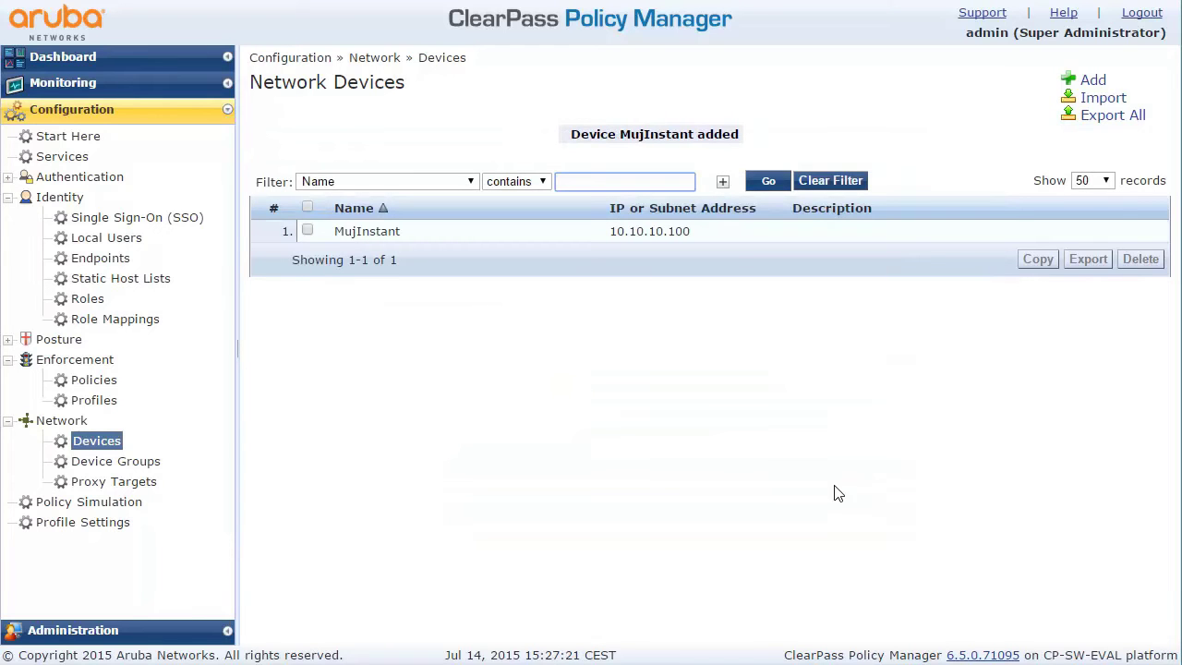
Choose the Guest Access - Web Login service template from the Start Here gallery
{"action": "left_click", "coordinate": [72, 138]}
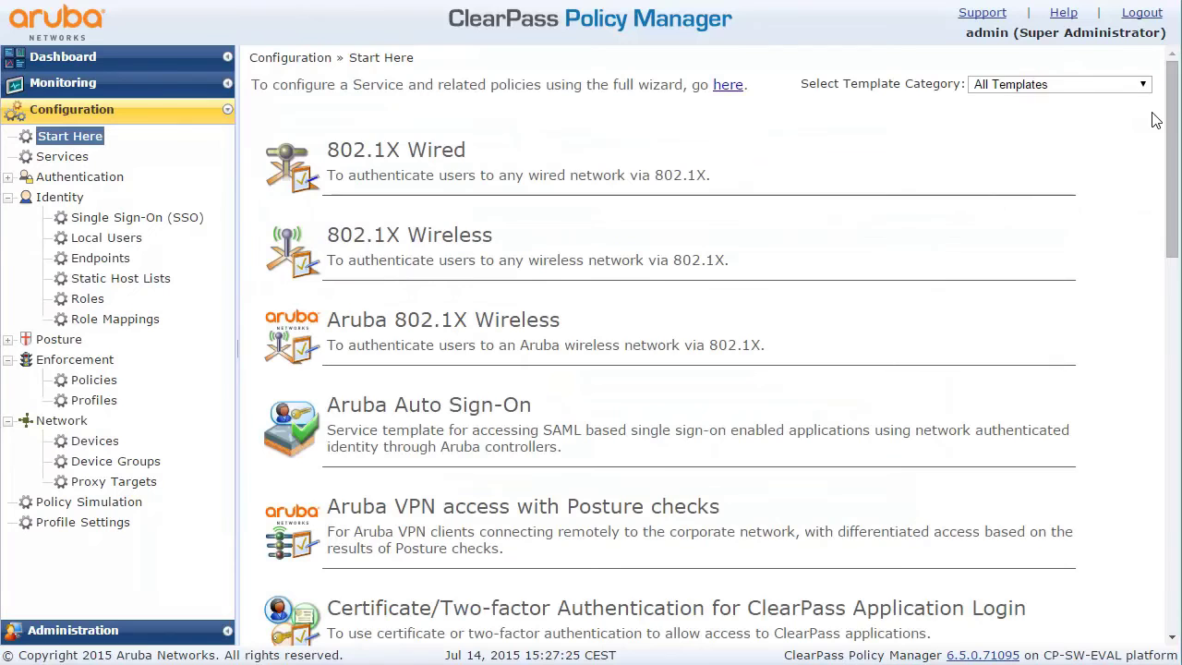
{"action": "left_click_drag", "start_coordinate": [1167, 125], "coordinate": [1154, 294]}
{"action": "scroll", "coordinate": [1152, 294], "scroll_direction": "down", "scroll_amount": 4}
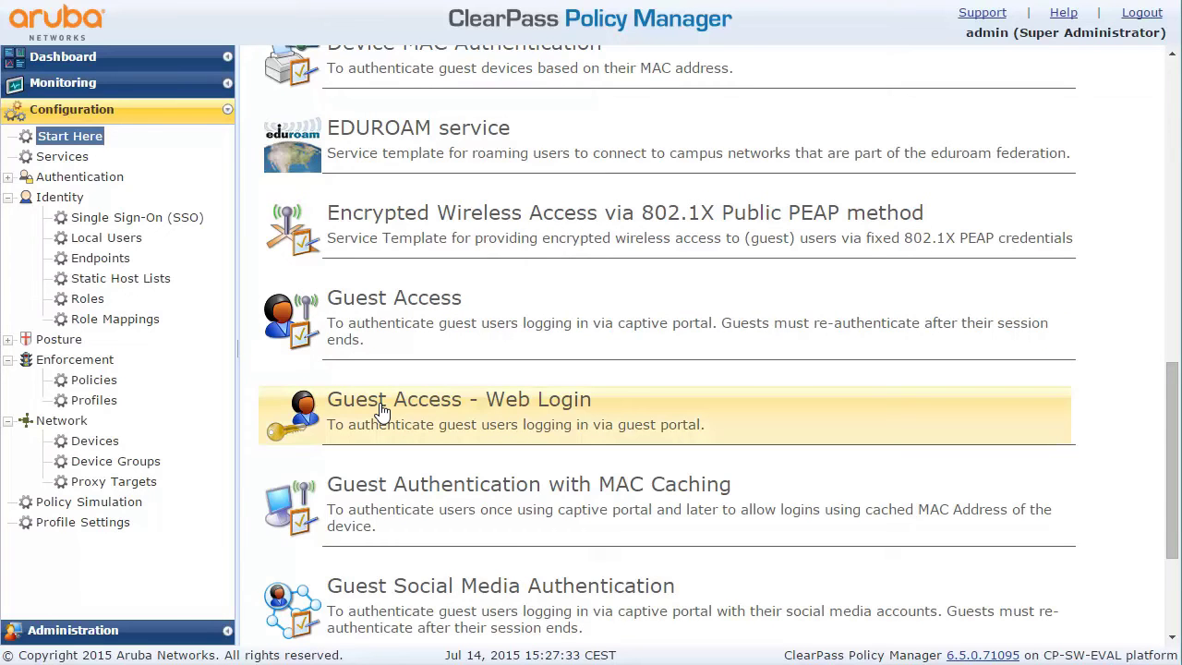
{"action": "left_click", "coordinate": [383, 412]}
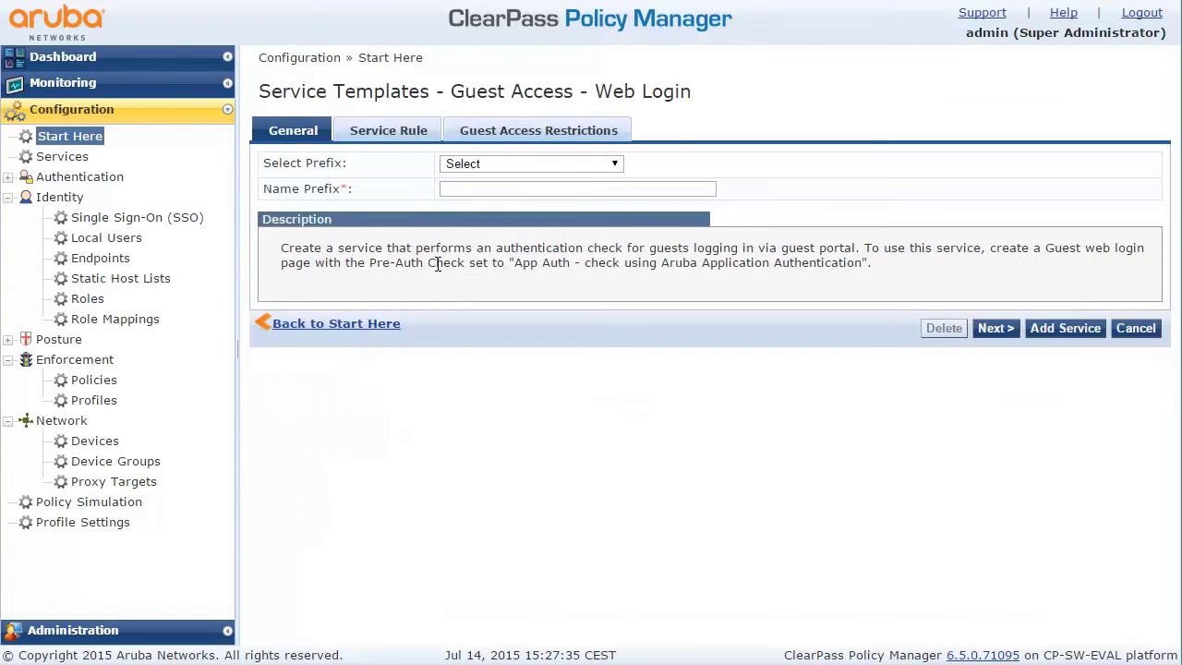
Give the service name prefix guestPage and go to the guest login page choices
{"action": "left_click", "coordinate": [460, 188]}
{"action": "type", "text": "gu"}
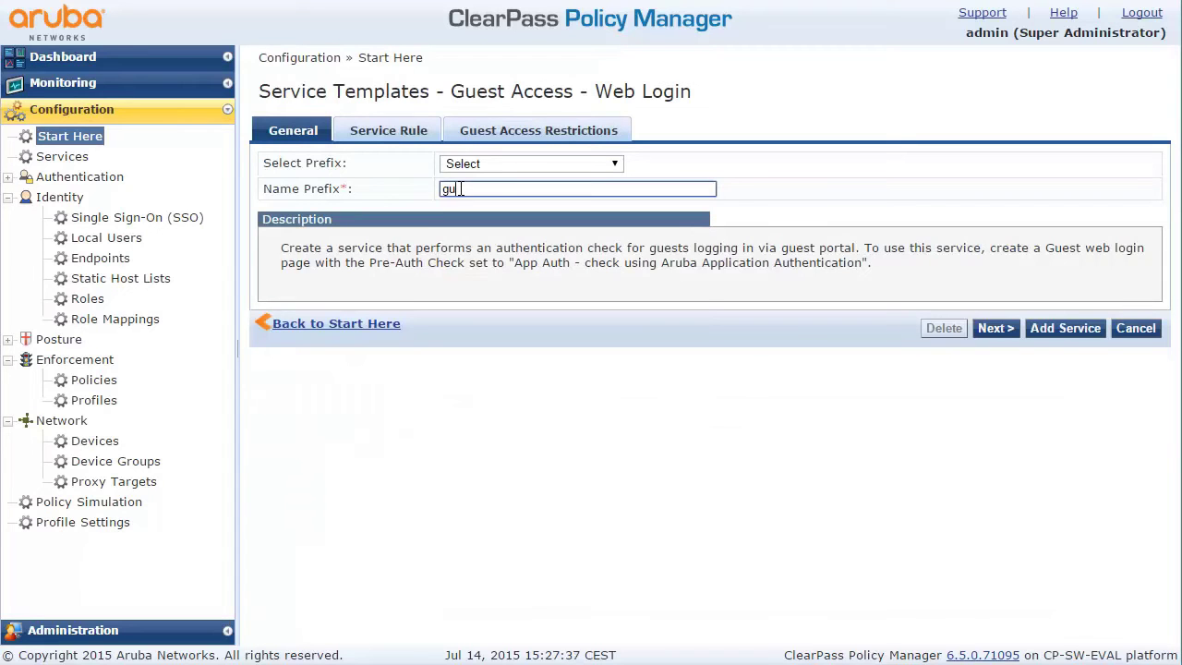
{"action": "type", "text": "estPage"}
{"action": "left_click", "coordinate": [988, 339]}
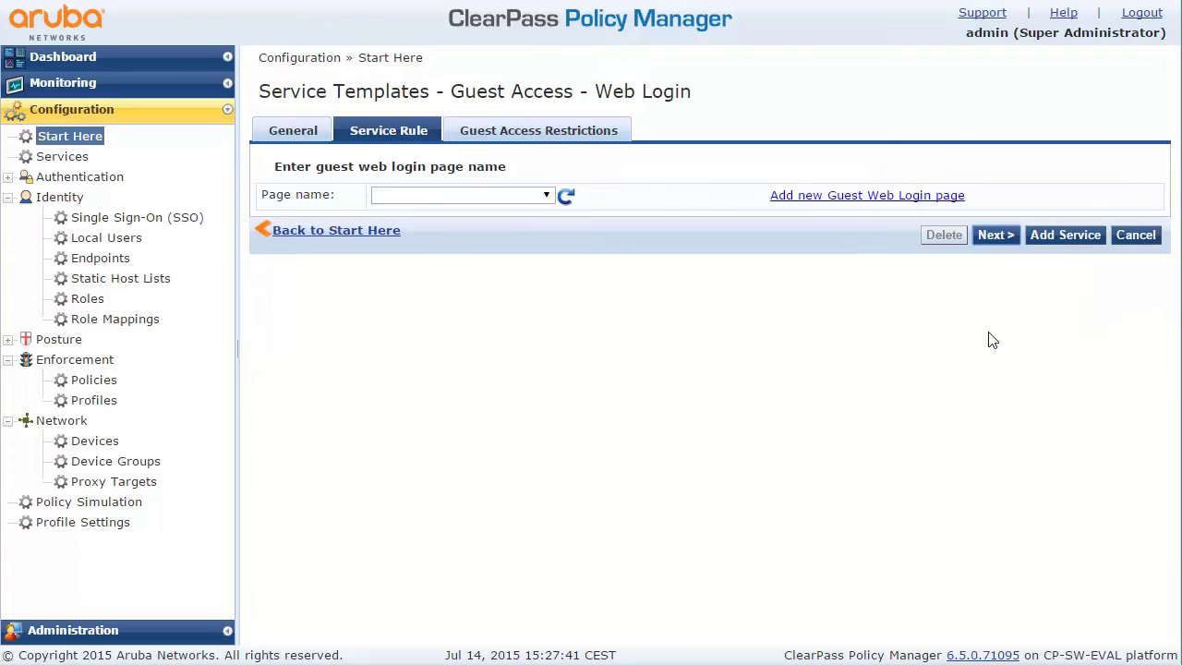
{"action": "left_click", "coordinate": [547, 196]}
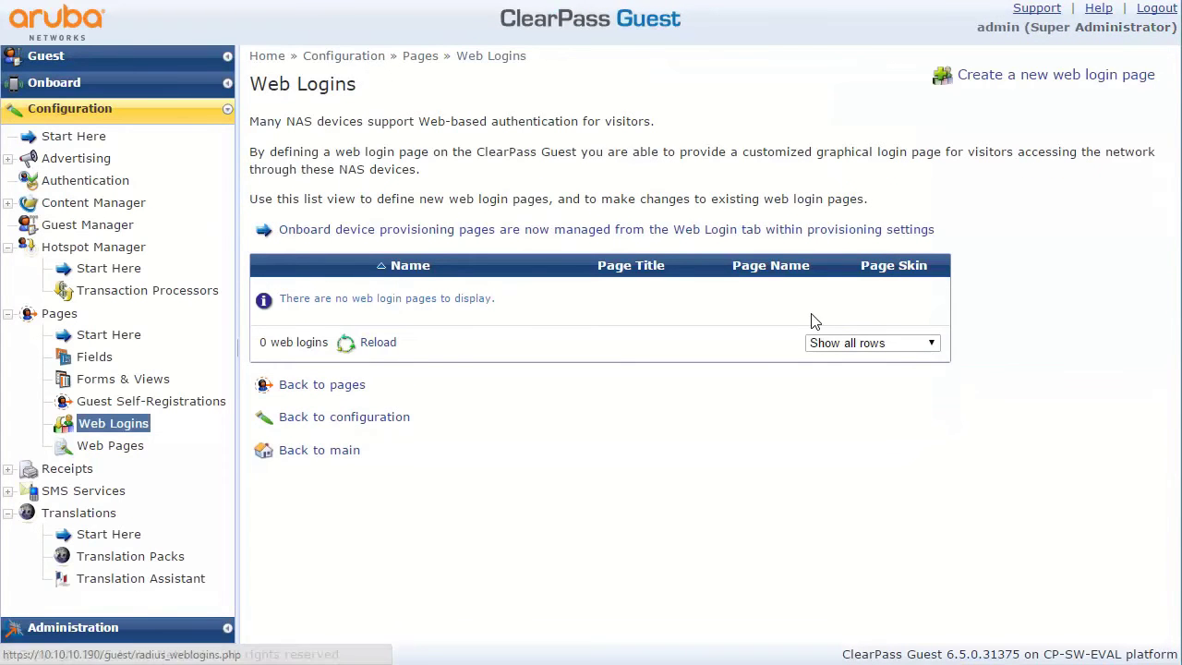
Create a new web login page named MujLogin with page name login
{"action": "left_click", "coordinate": [1016, 82]}
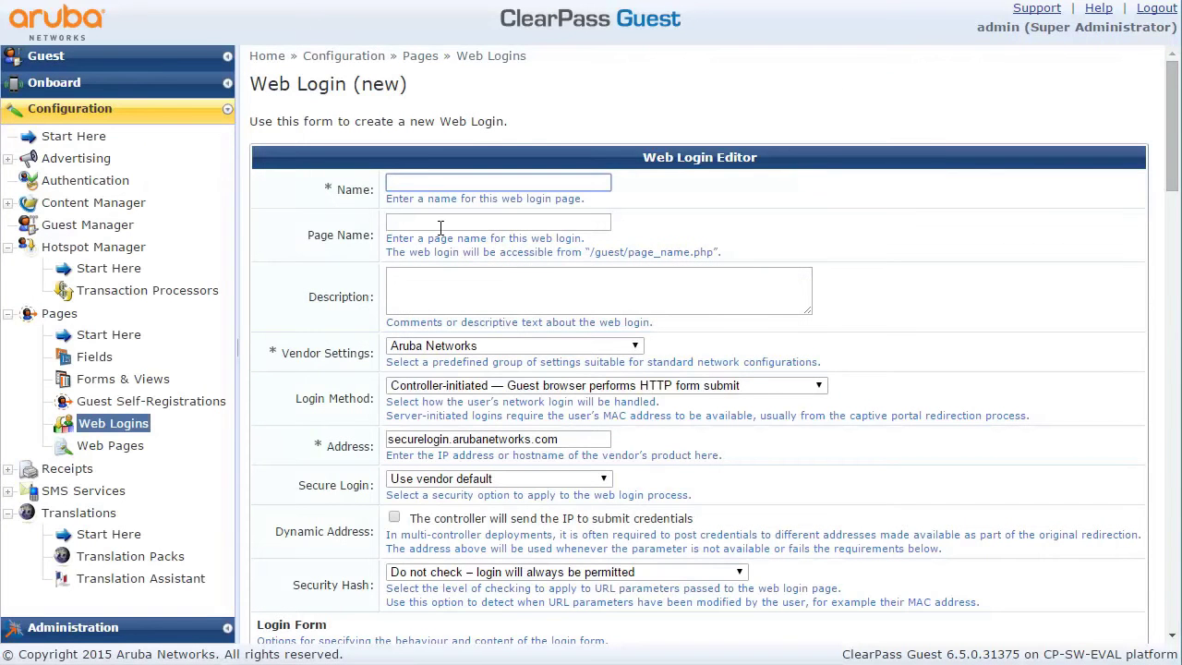
{"action": "type", "text": "MujLogin"}
{"action": "left_click", "coordinate": [454, 222]}
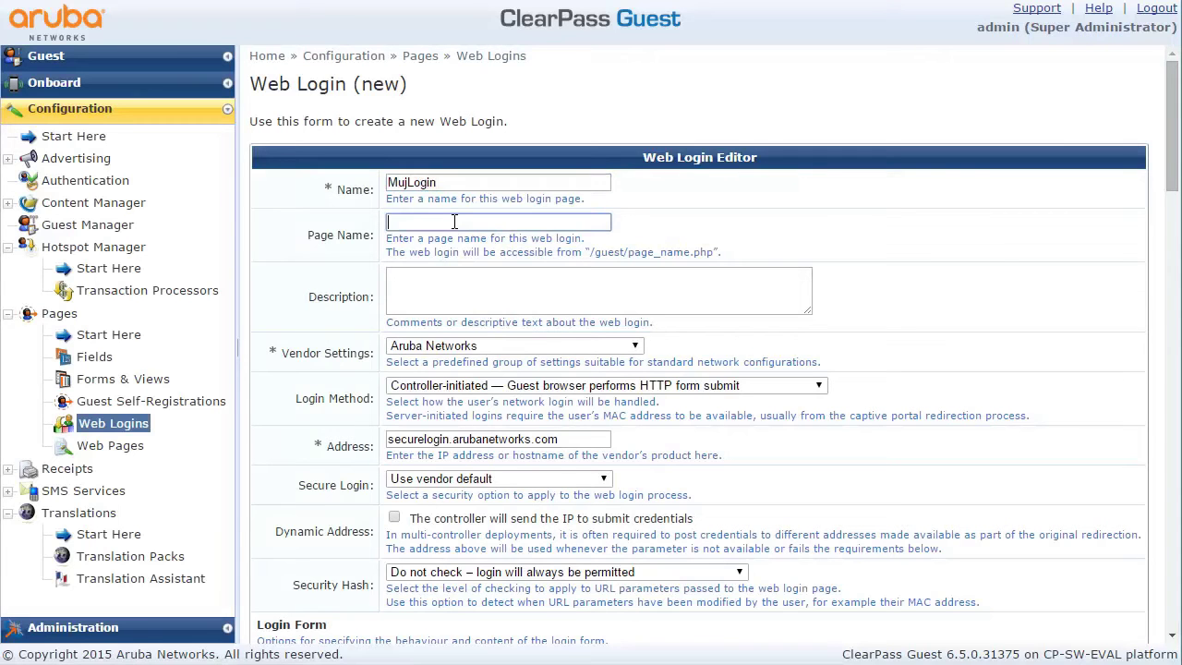
{"action": "type", "text": "login"}
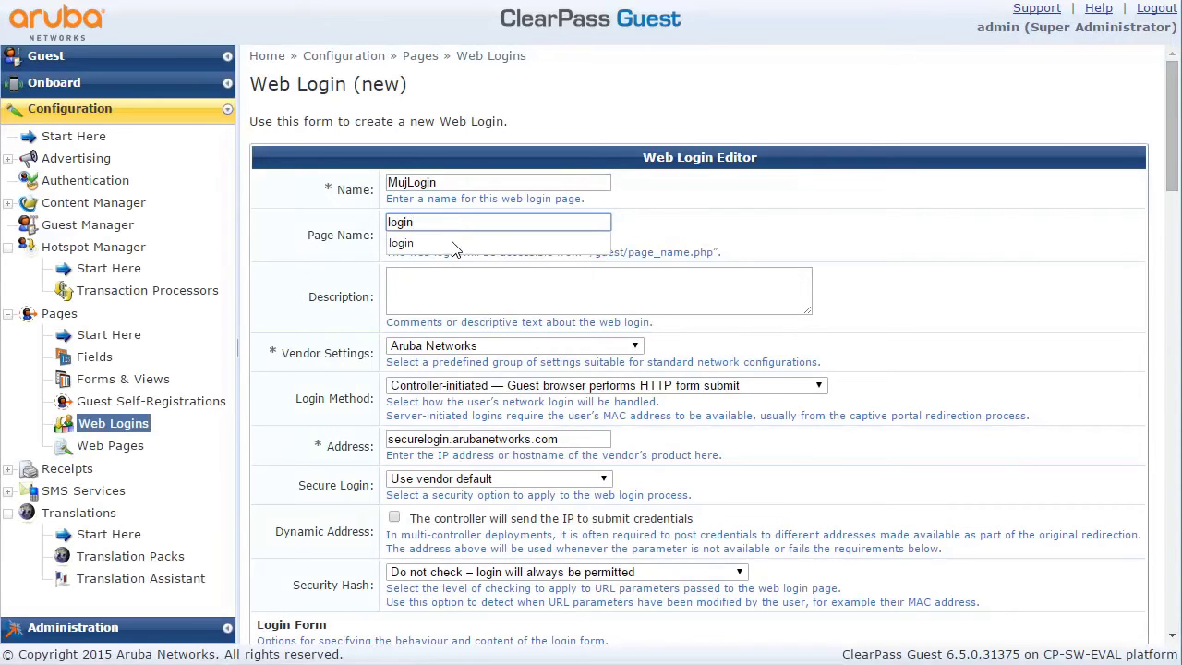
{"action": "left_click", "coordinate": [466, 279]}
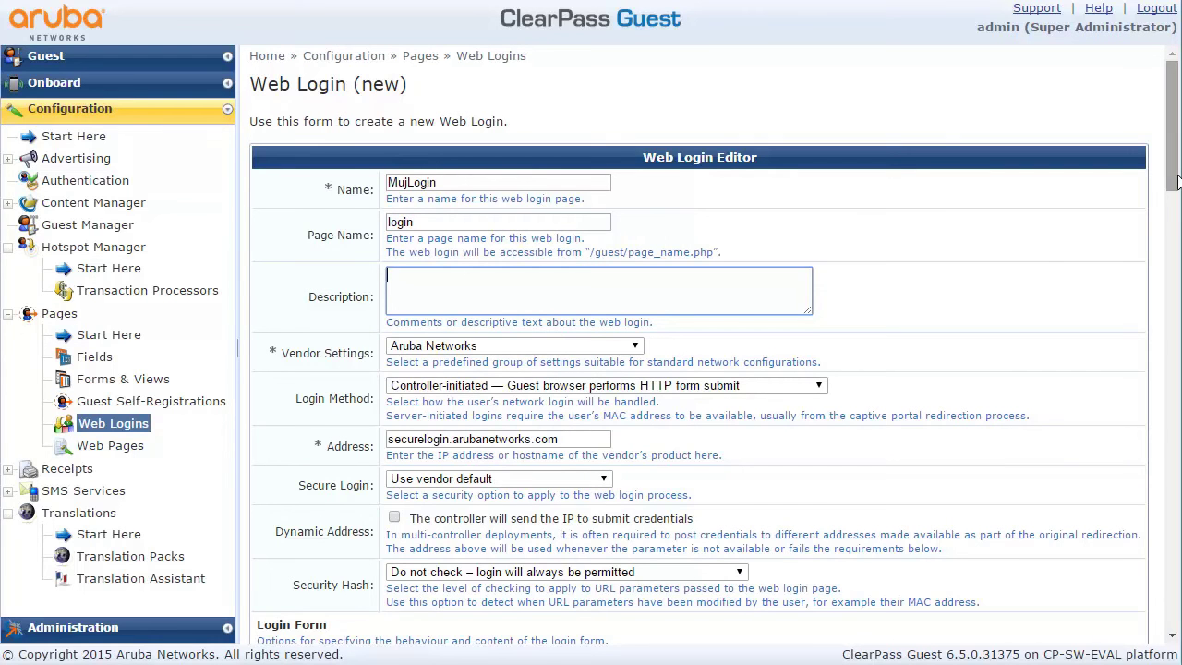
Keep username/password login and add custom Czech labels, with 'Heslo:' for the password
{"action": "left_click_drag", "start_coordinate": [1175, 180], "coordinate": [1174, 289]}
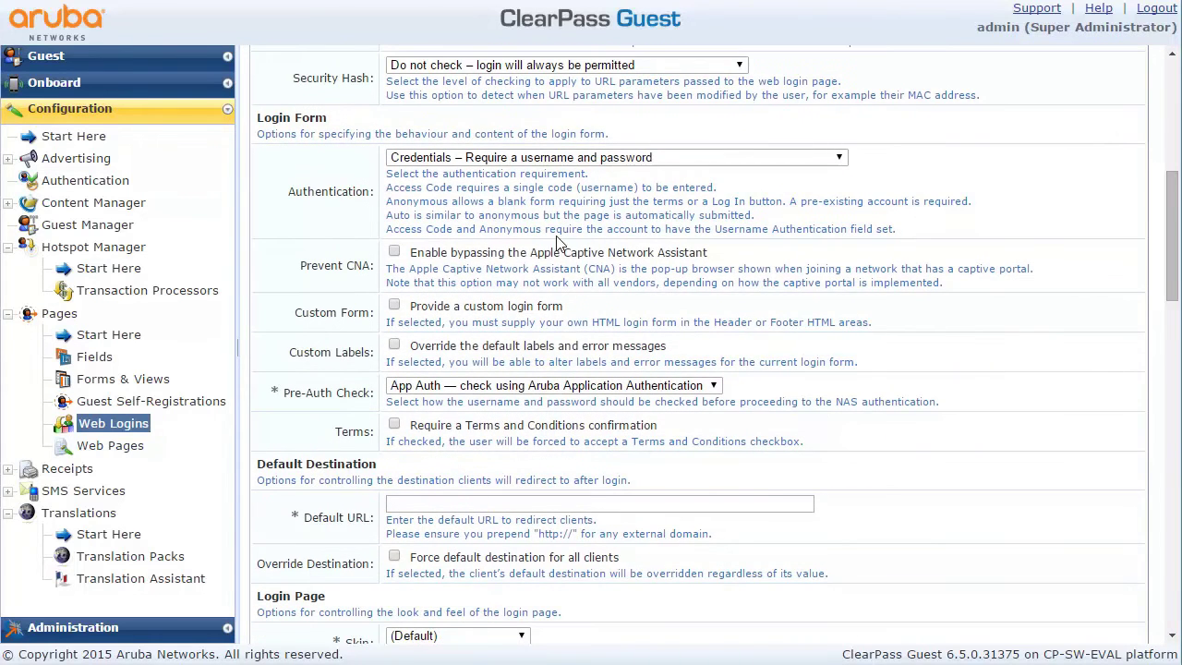
{"action": "left_click", "coordinate": [565, 160]}
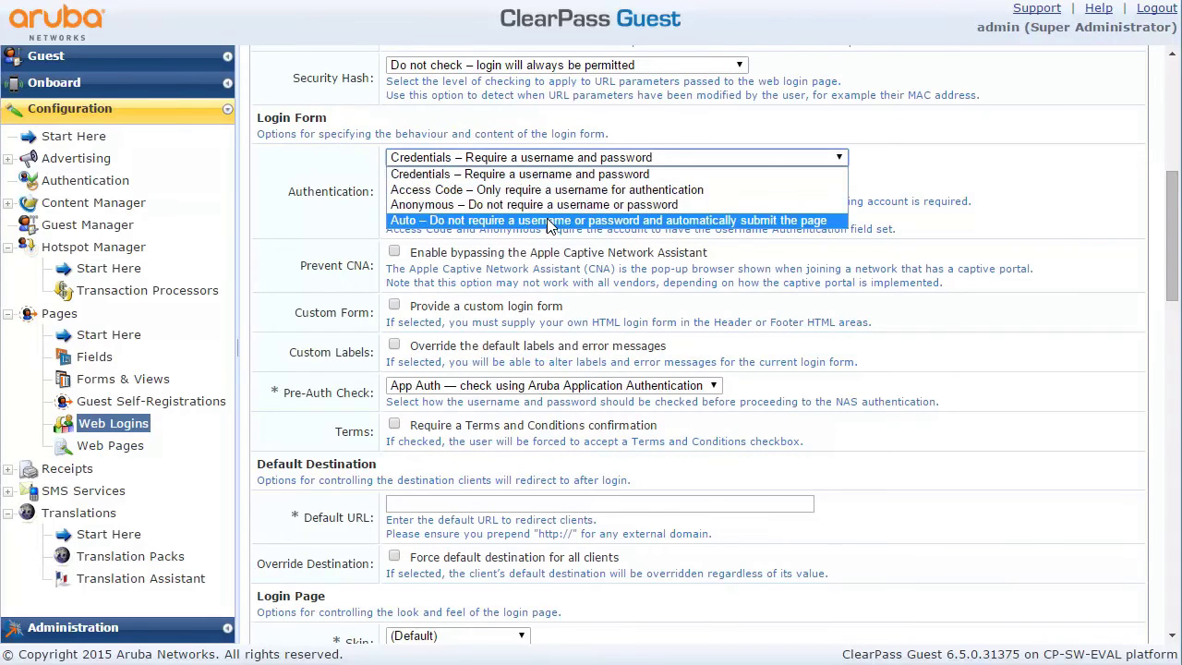
{"action": "left_click", "coordinate": [554, 174]}
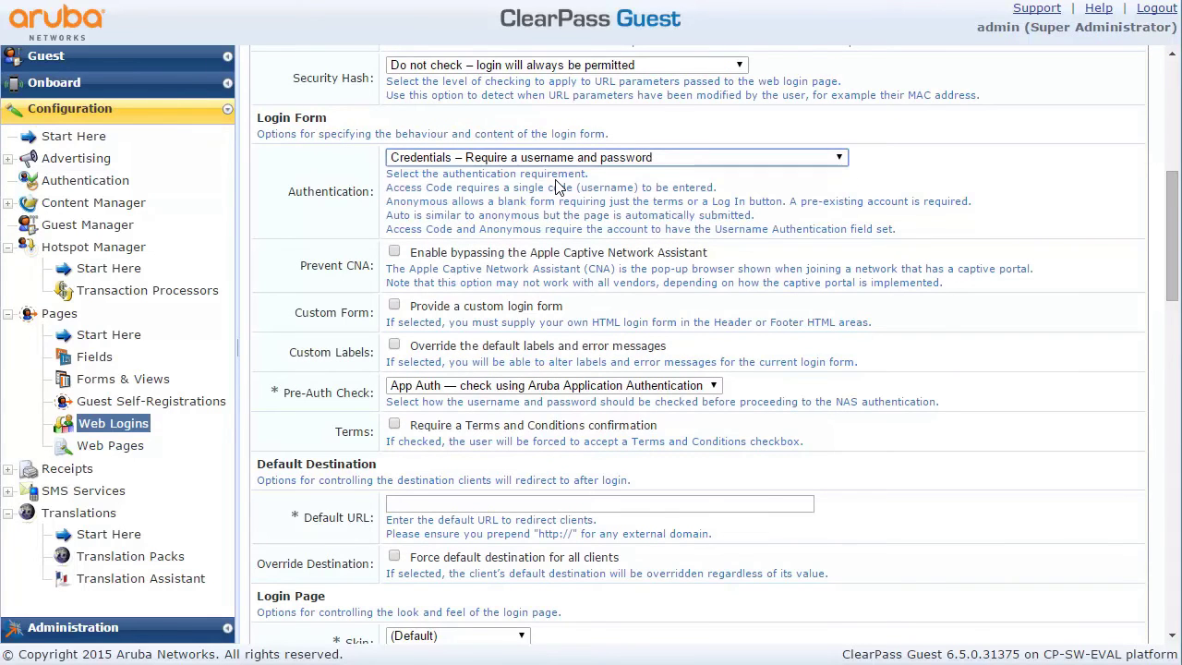
{"action": "left_click", "coordinate": [394, 347]}
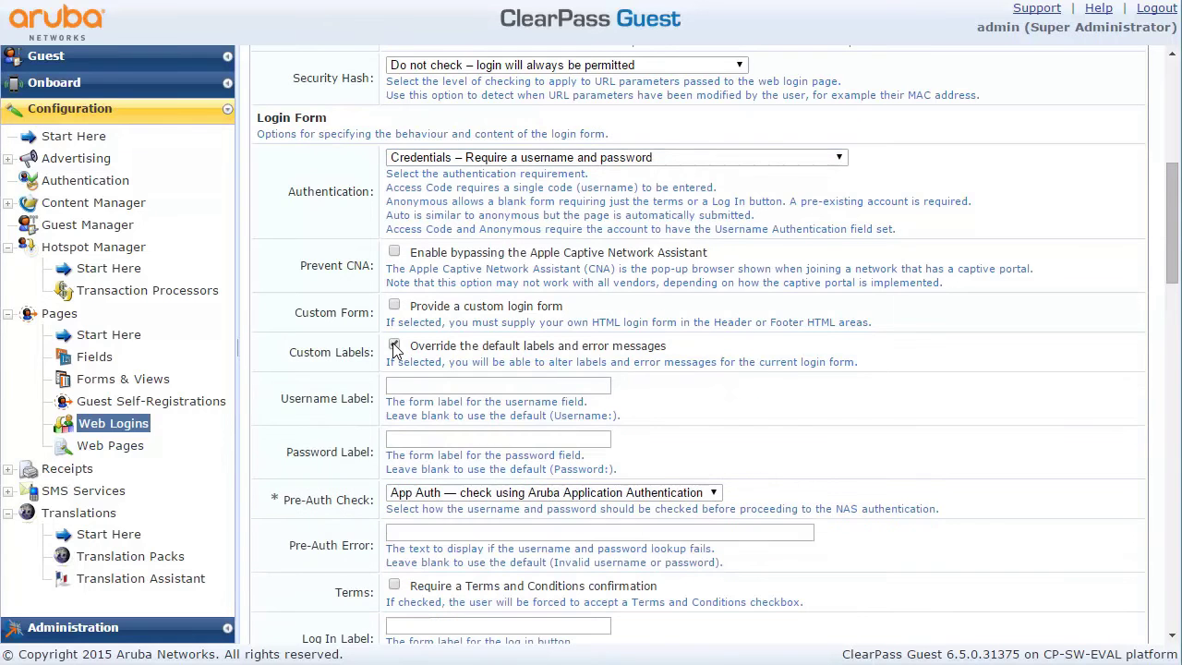
{"action": "left_click", "coordinate": [412, 384]}
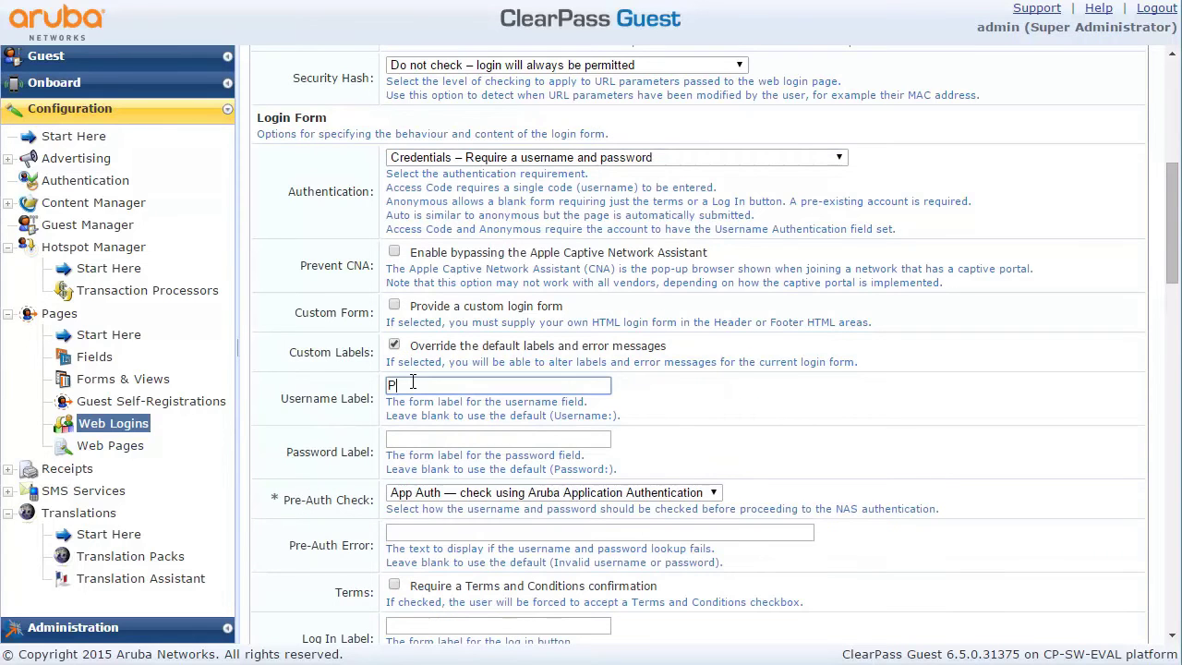
{"action": "type", "text": "Prihlaš"}
{"action": "key", "text": "BackSpace"}
{"action": "key", "text": "BackSpace"}
{"action": "key", "text": "BackSpace"}
{"action": "key", "text": "BackSpace"}
{"action": "key", "text": "BackSpace"}
{"action": "key", "text": "BackSpace"}
{"action": "key", "text": "BackSpace"}
{"action": "type", "text": "Jméno:"}
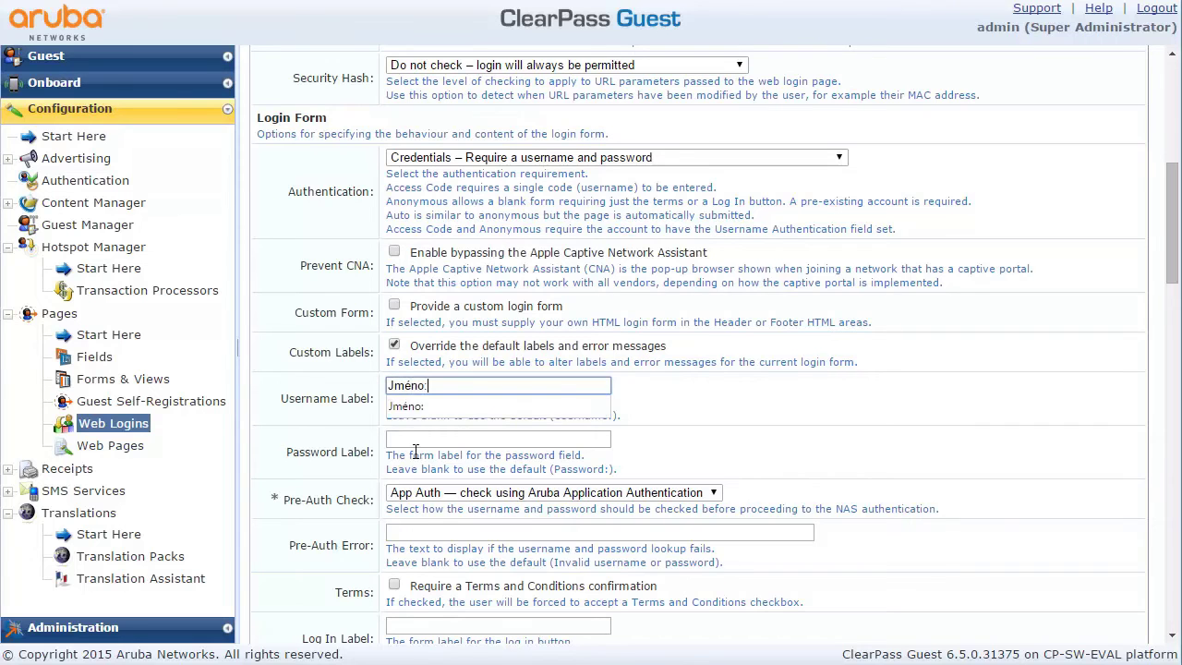
{"action": "left_click", "coordinate": [417, 436]}
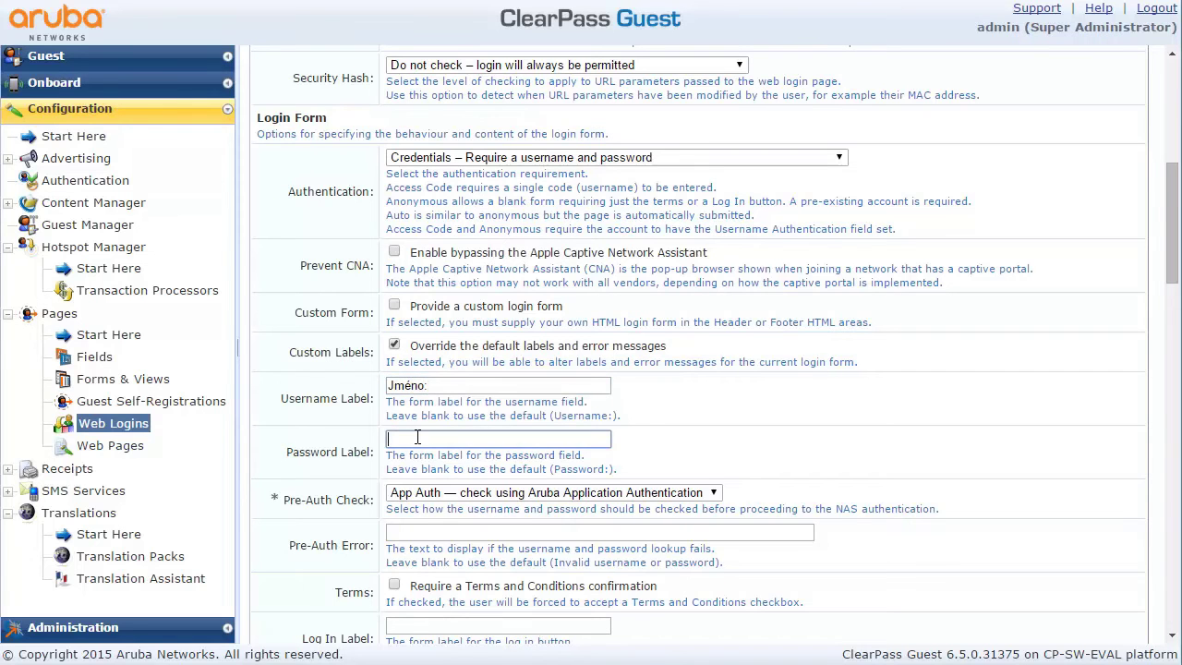
{"action": "type", "text": "H"}
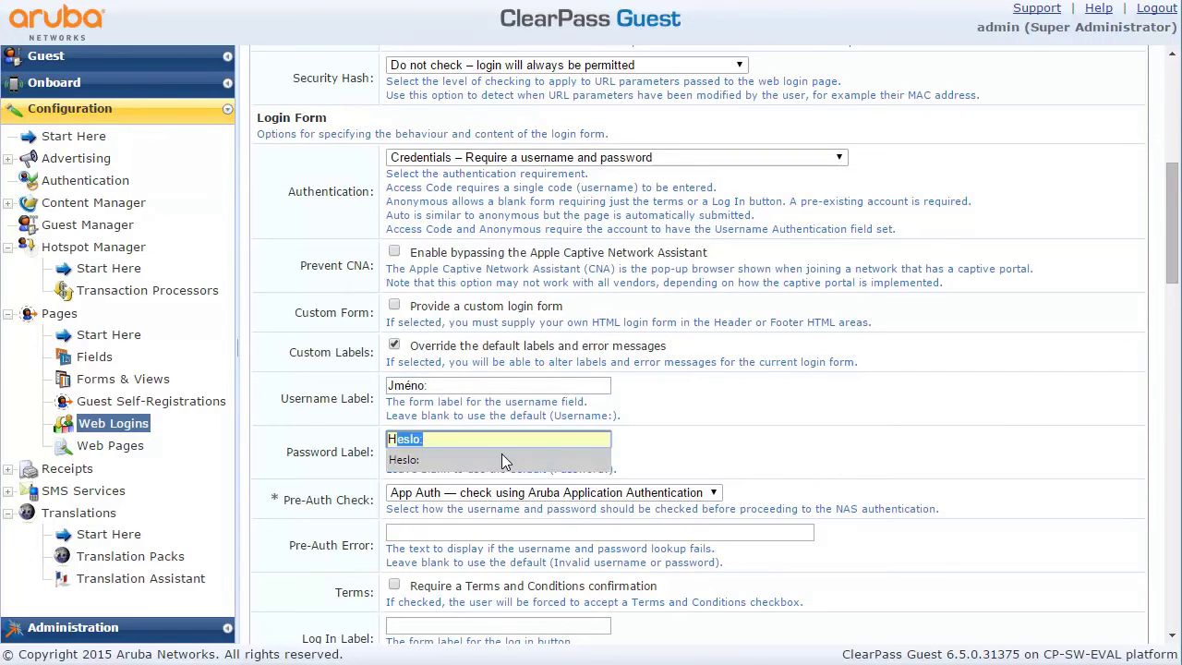
{"action": "left_click", "coordinate": [501, 456]}
Keep App Auth as the pre-auth check with error text 'Neplatné jméno nebo heslo'
{"action": "left_click_drag", "start_coordinate": [1171, 263], "coordinate": [1170, 301]}
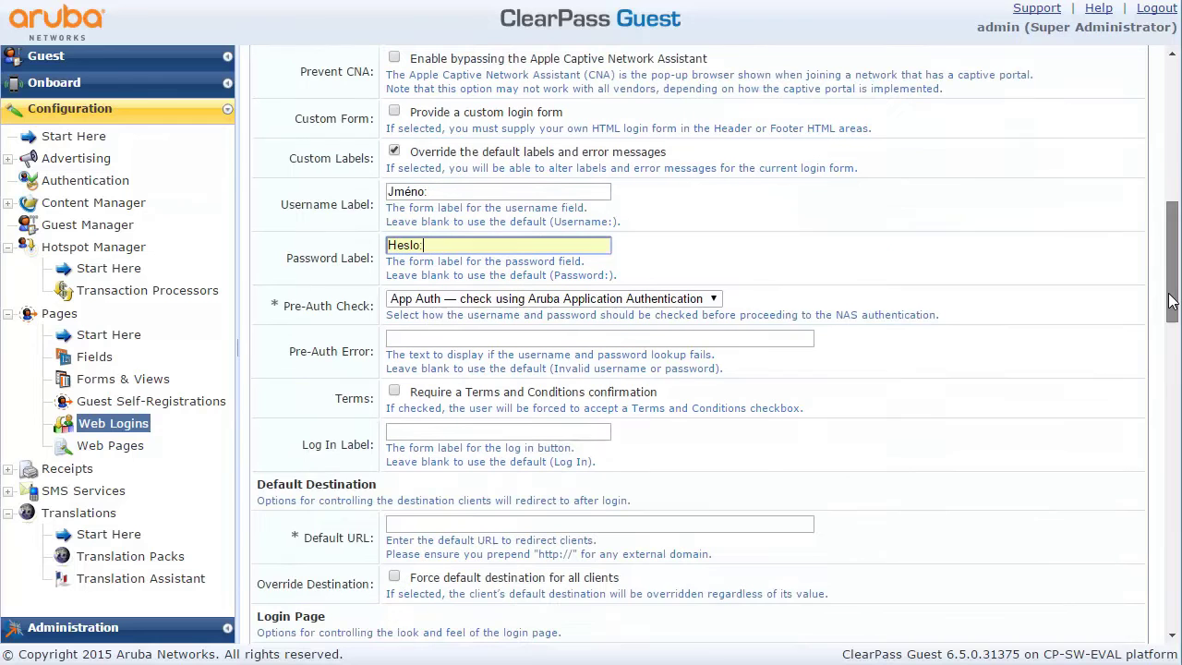
{"action": "left_click", "coordinate": [709, 296]}
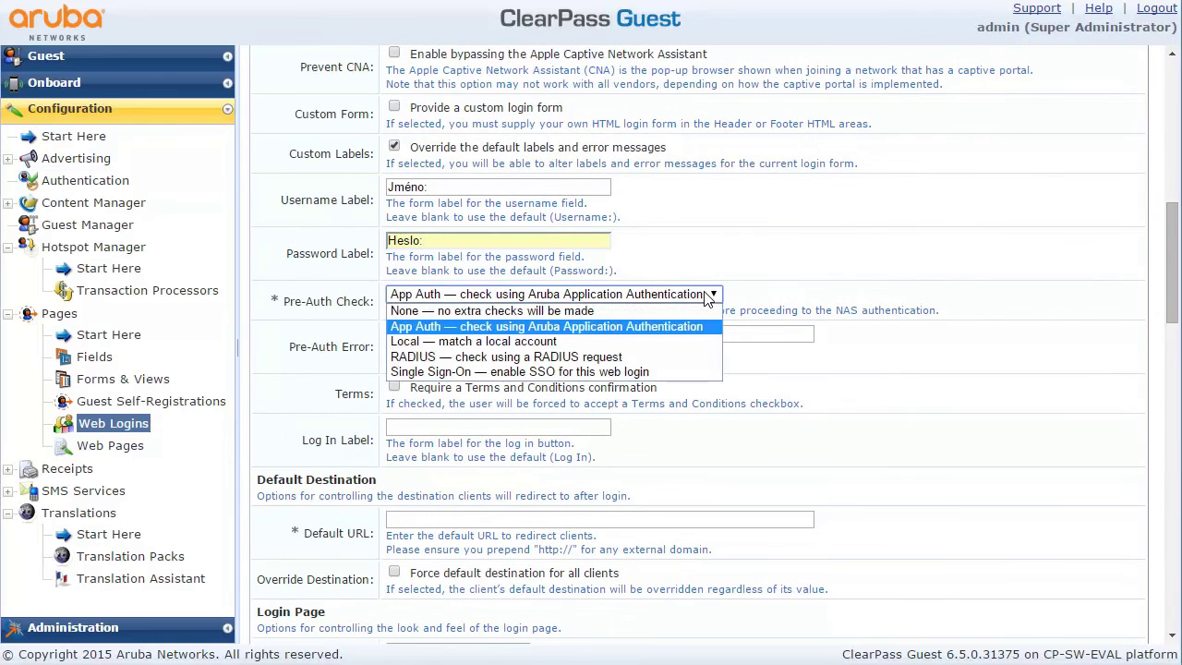
{"action": "left_click", "coordinate": [779, 297]}
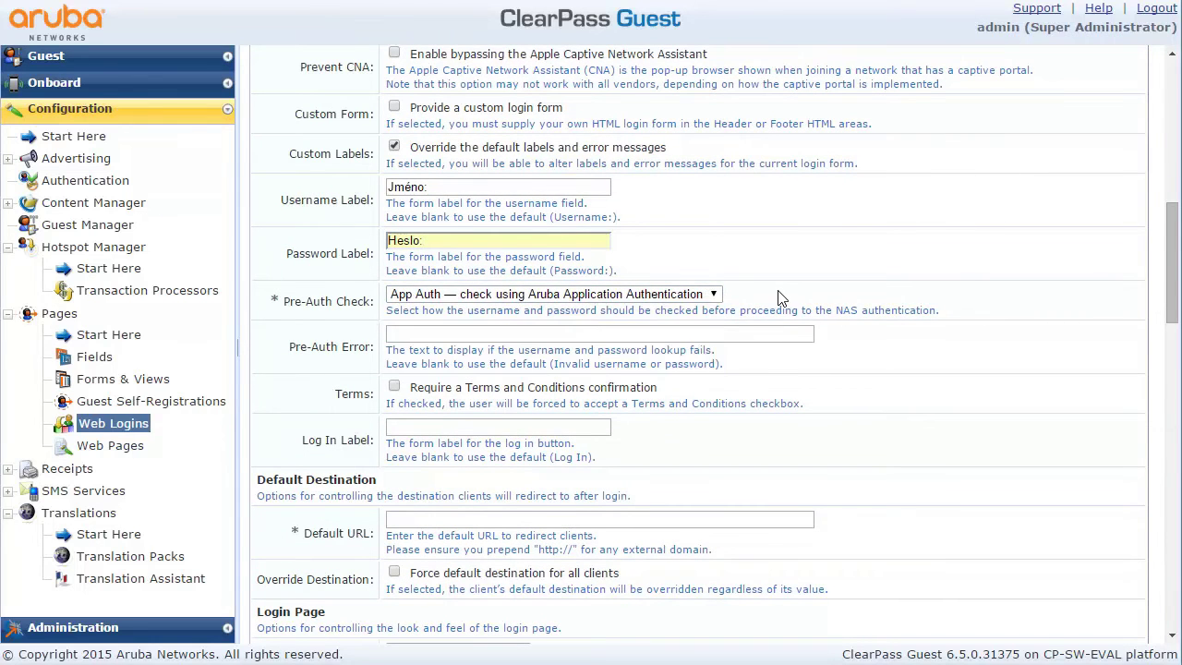
{"action": "left_click", "coordinate": [472, 332]}
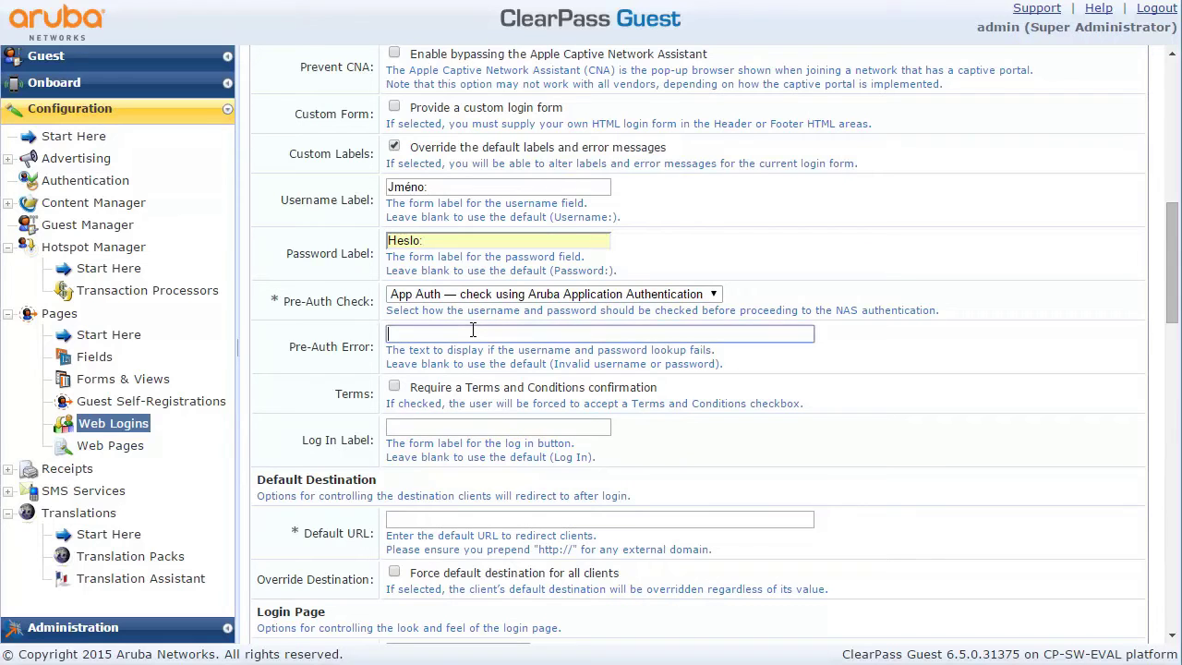
{"action": "type", "text": "Neplatné jméno nebo heslo"}
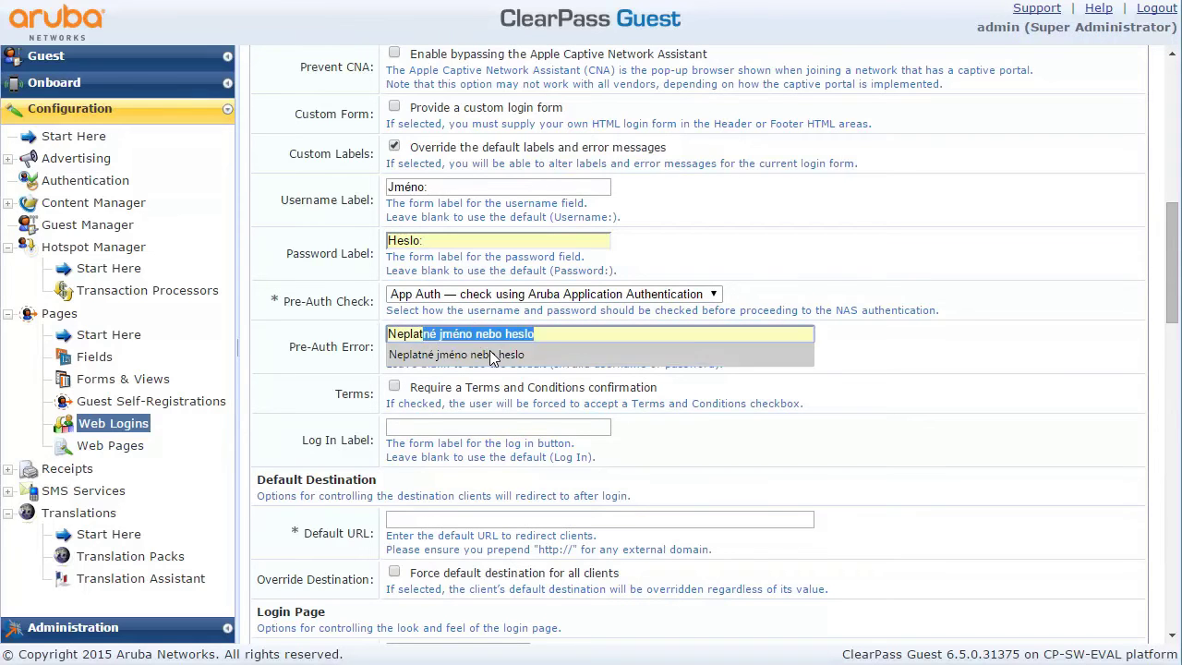
{"action": "left_click", "coordinate": [495, 354]}
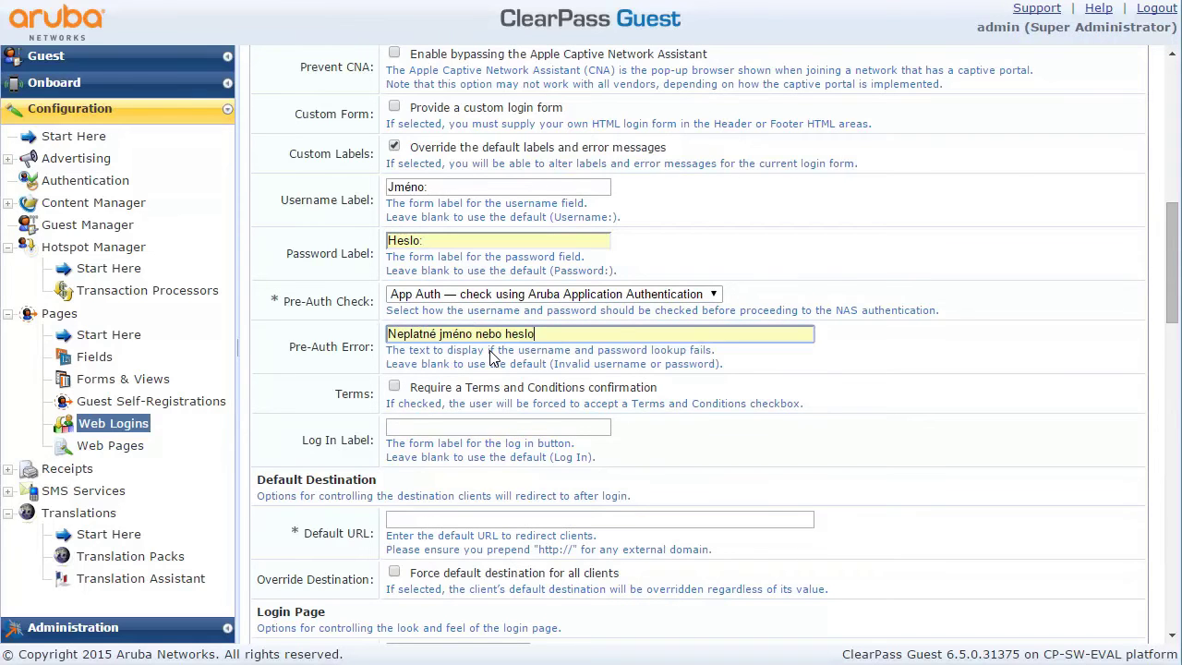
Require terms acceptance and set the terms label to 'Ujednání:'
{"action": "left_click", "coordinate": [394, 388]}
{"action": "left_click", "coordinate": [430, 428]}
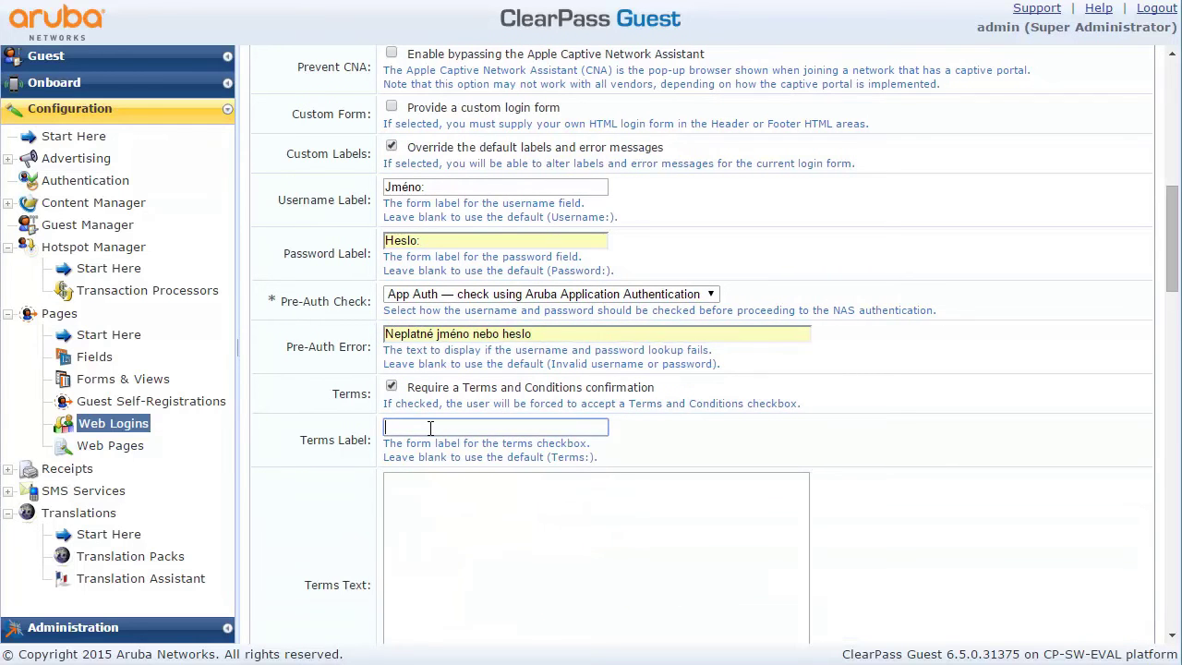
{"action": "type", "text": "U"}
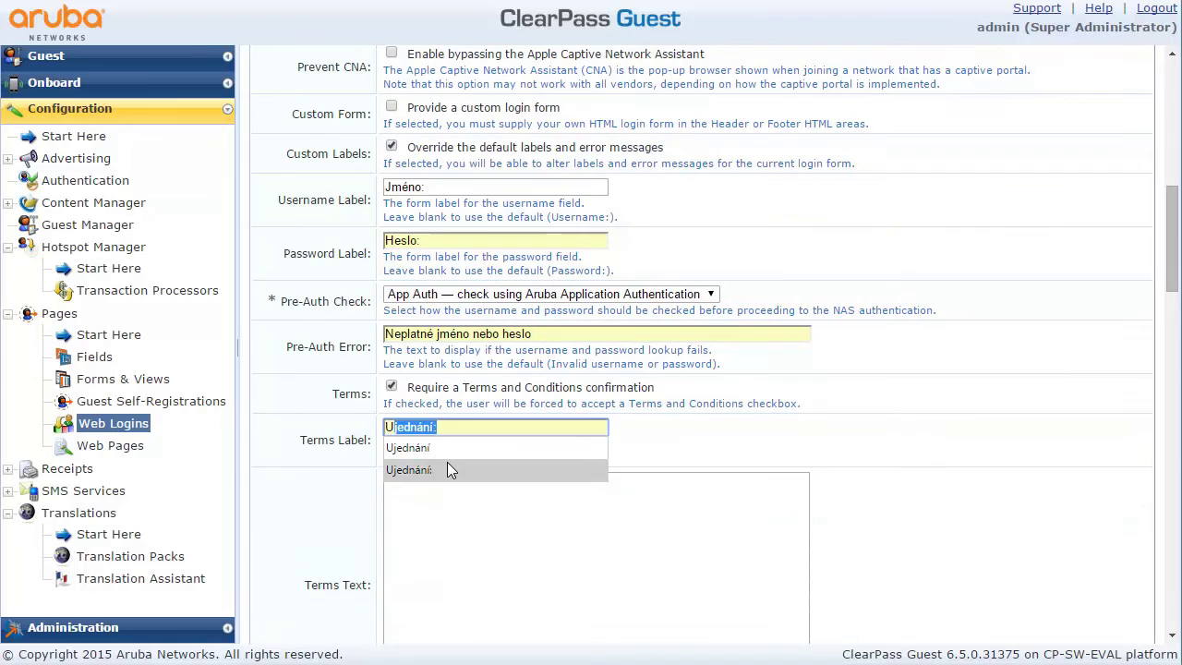
{"action": "left_click", "coordinate": [447, 466]}
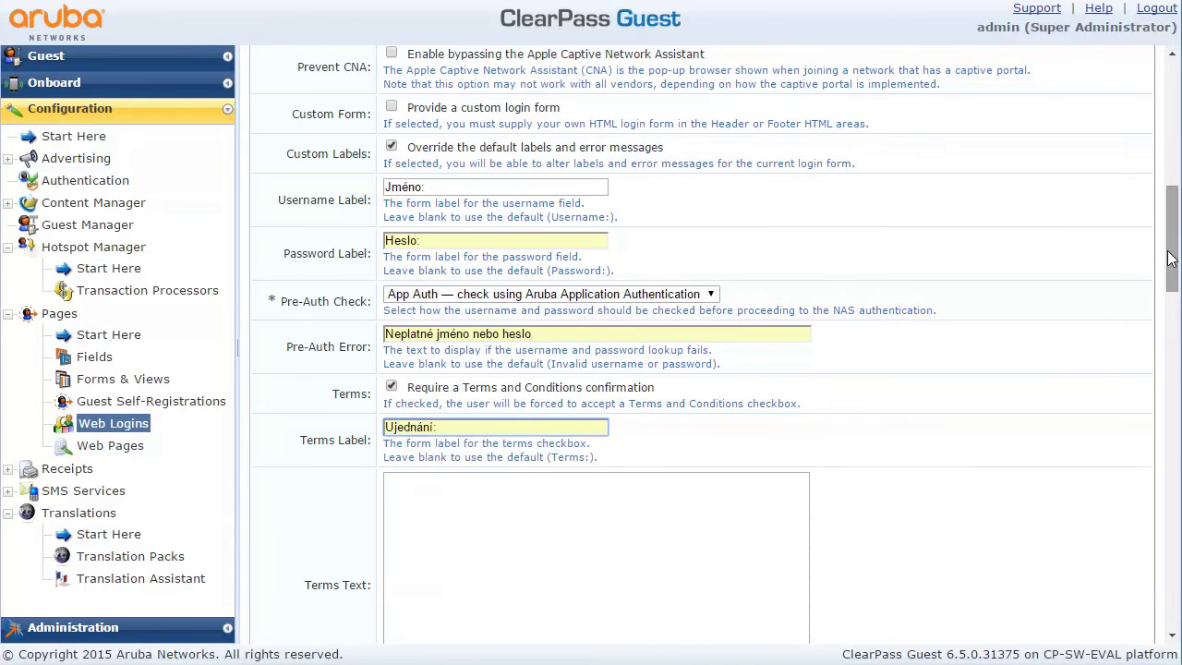
Paste the default Terms Text, changing 'I accept the' to 'Souhlasím s' and 'terms of use' to 'pravidly užívání'
{"action": "scroll", "coordinate": [1171, 277], "scroll_direction": "down", "scroll_amount": 3}
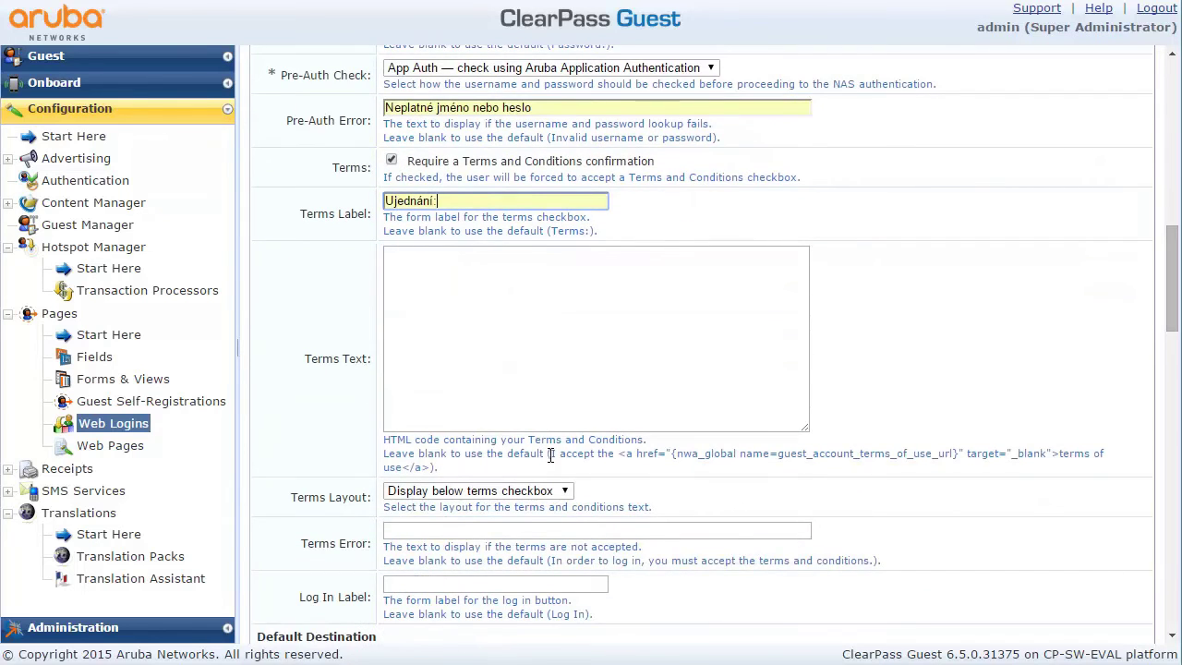
{"action": "left_click_drag", "start_coordinate": [551, 453], "coordinate": [434, 467]}
{"action": "key", "text": "ctrl+c"}
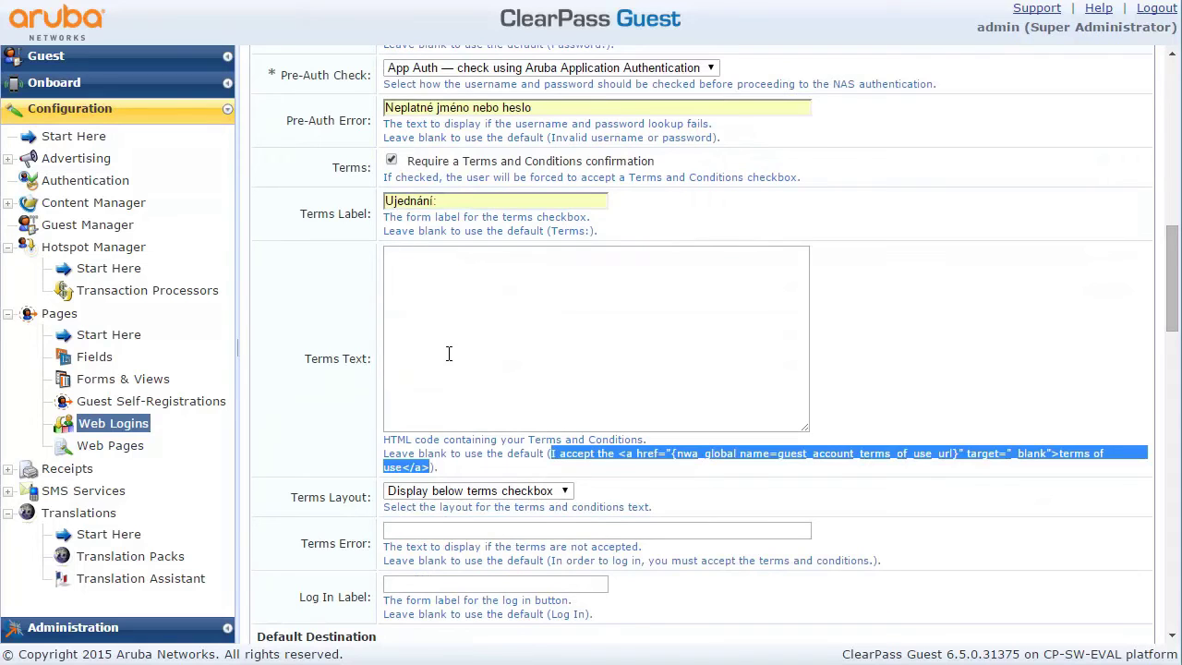
{"action": "left_click", "coordinate": [451, 285]}
{"action": "key", "text": "BackSpace"}
{"action": "key", "text": "ctrl+v"}
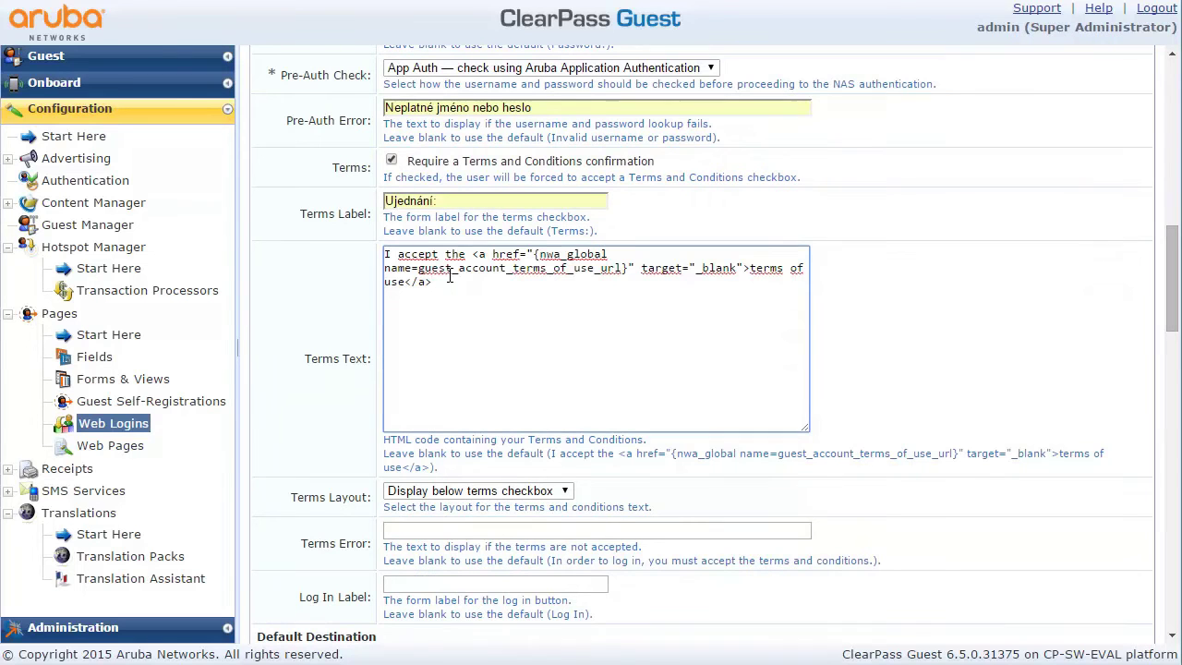
{"action": "left_click_drag", "start_coordinate": [467, 254], "coordinate": [388, 252]}
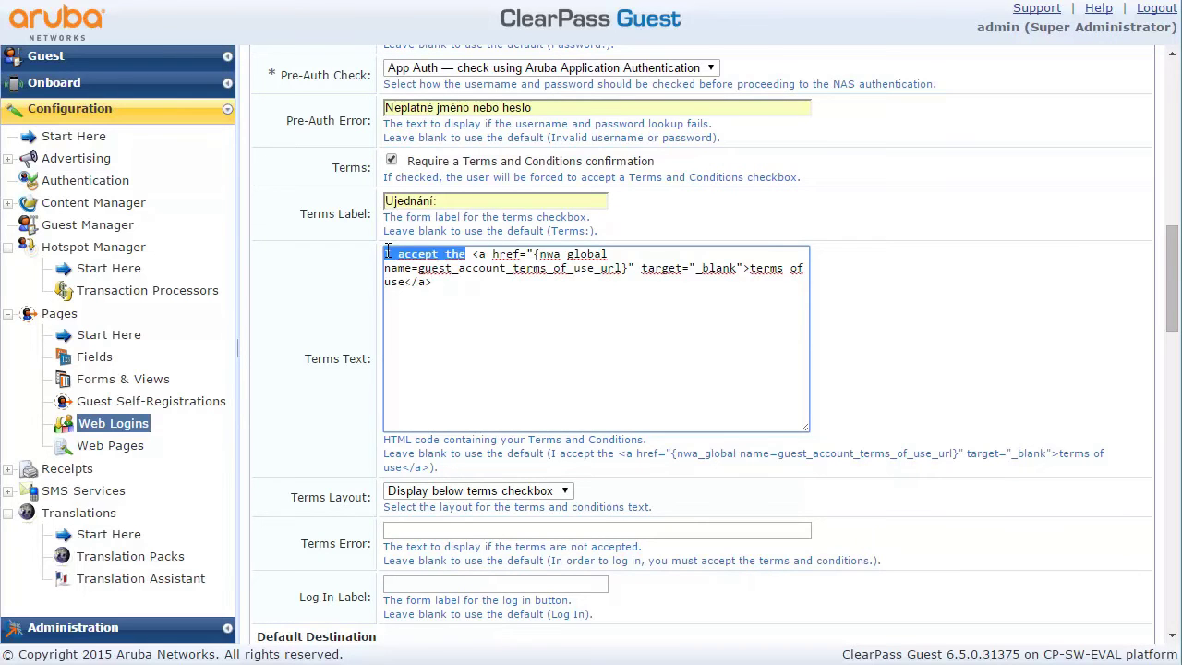
{"action": "type", "text": "Souhlasím s"}
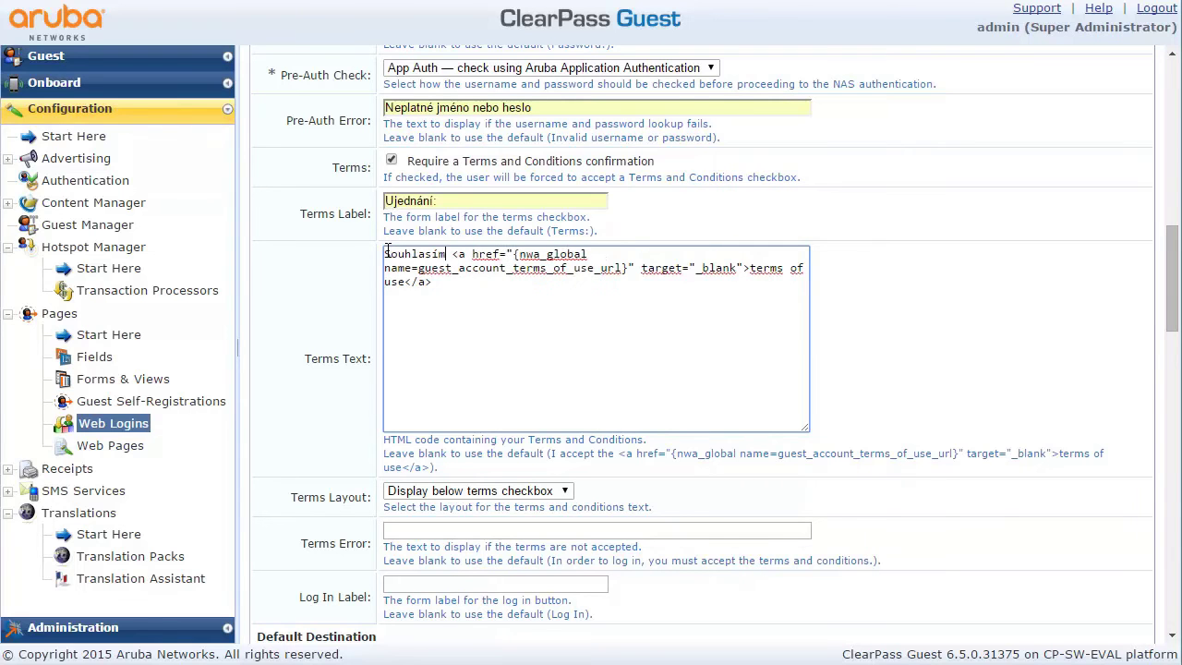
{"action": "left_click_drag", "start_coordinate": [750, 267], "coordinate": [406, 287]}
{"action": "type", "text": "pravidly užívání"}
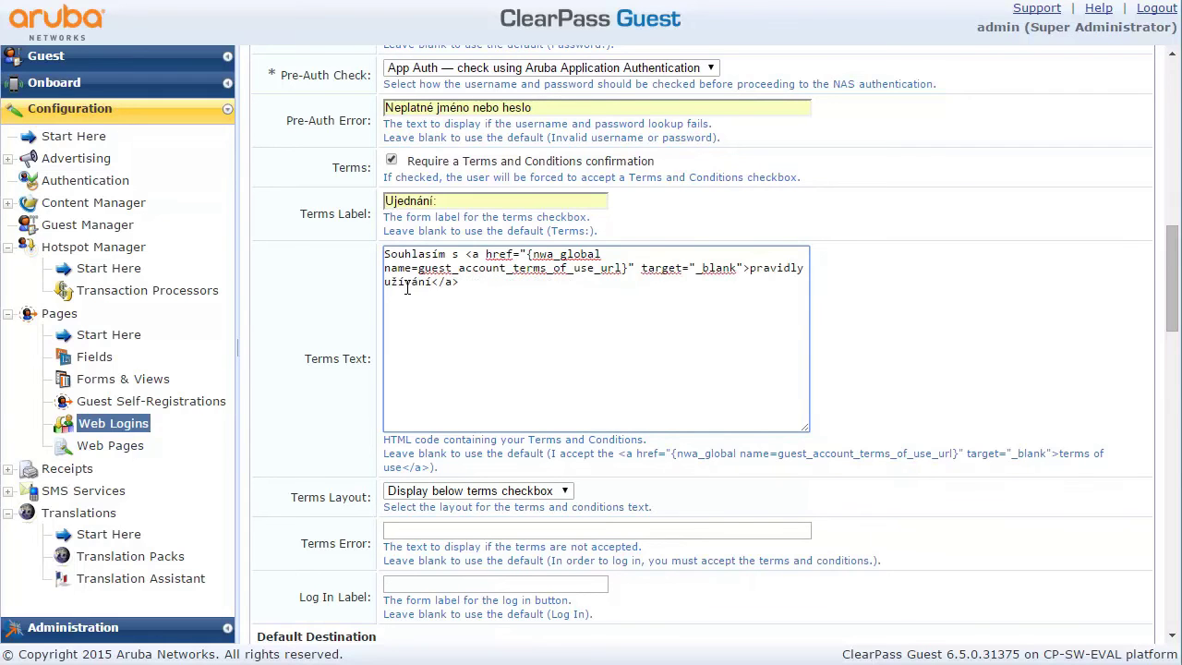
Fill the Terms Error with the suggested Czech text beginning 'S pravidl'
{"action": "left_click", "coordinate": [430, 527]}
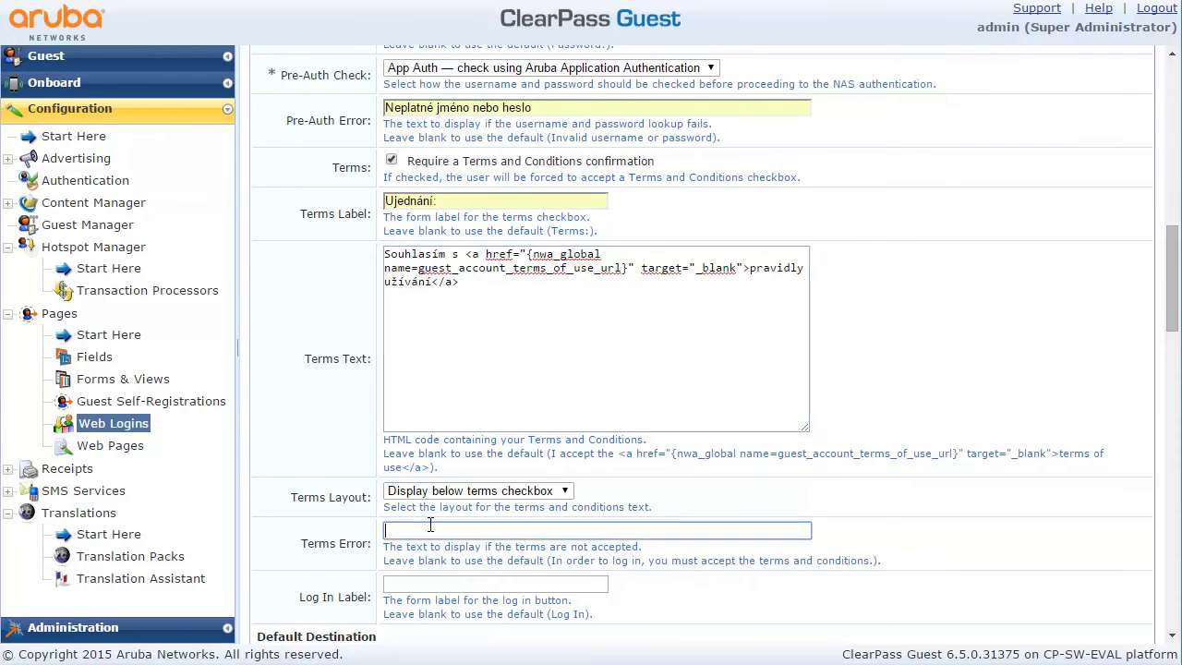
{"action": "type", "text": "S pravidl"}
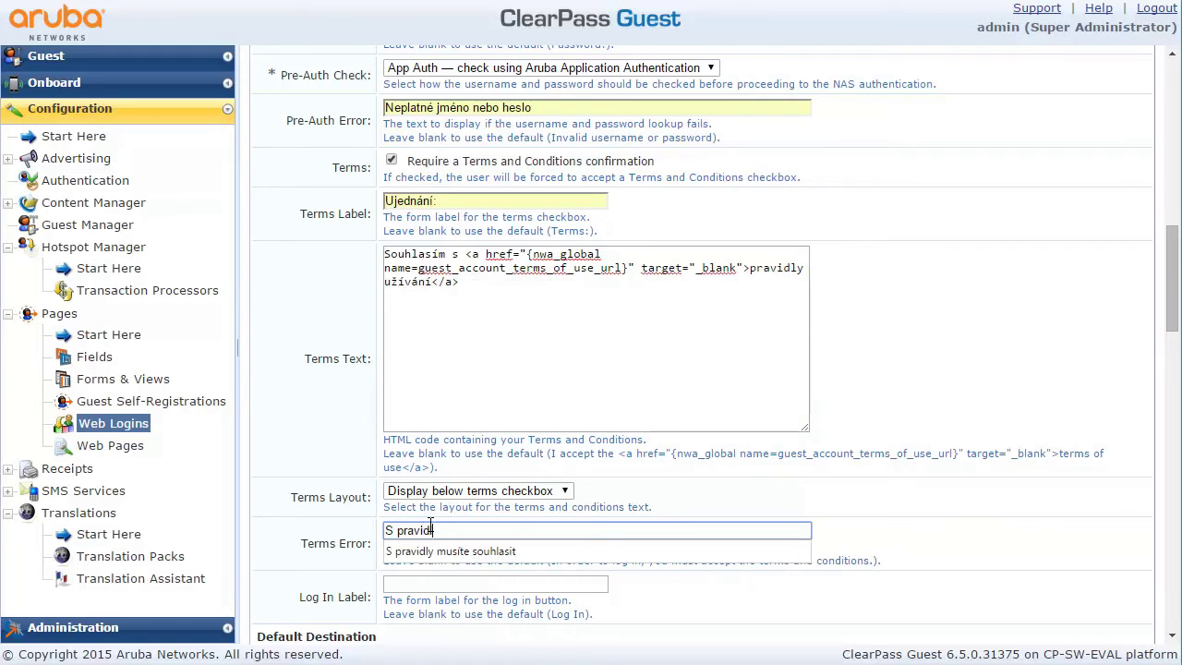
{"action": "left_click", "coordinate": [434, 552]}
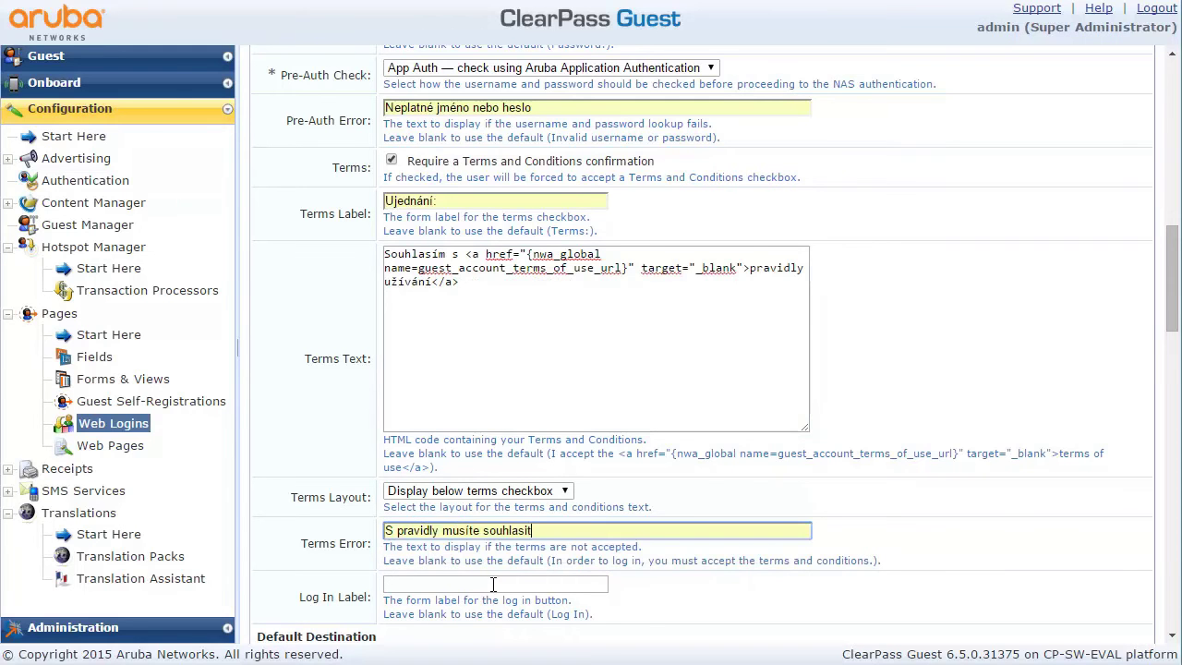
{"action": "left_click", "coordinate": [488, 589]}
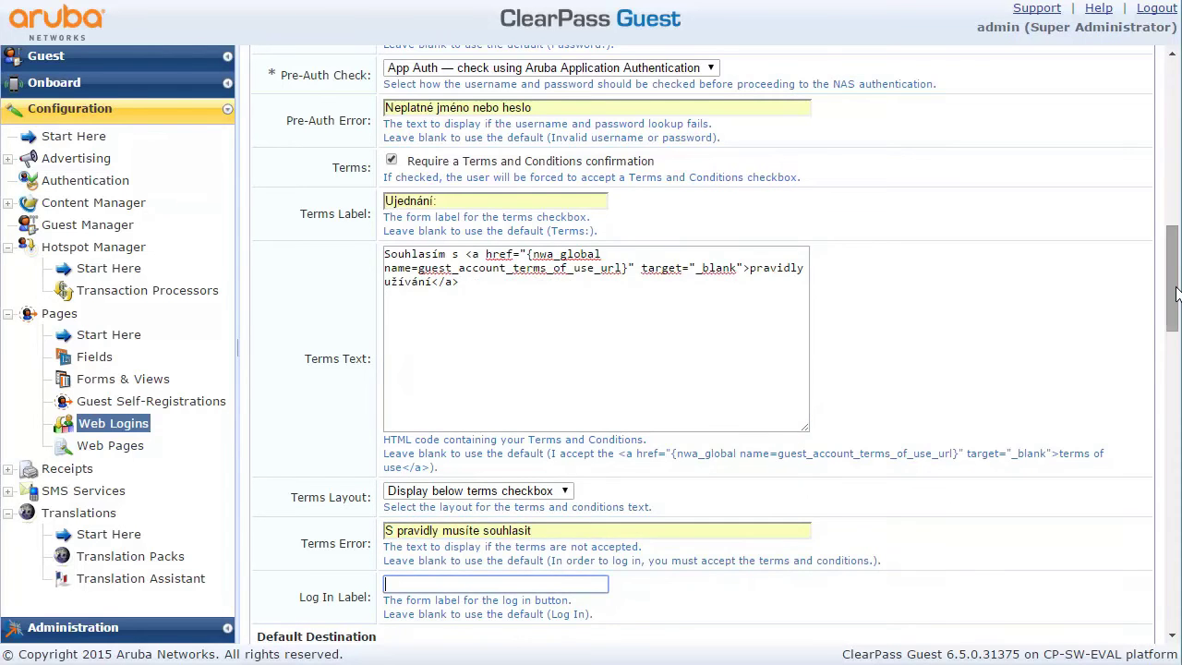
{"action": "left_click_drag", "start_coordinate": [1173, 295], "coordinate": [1120, 368]}
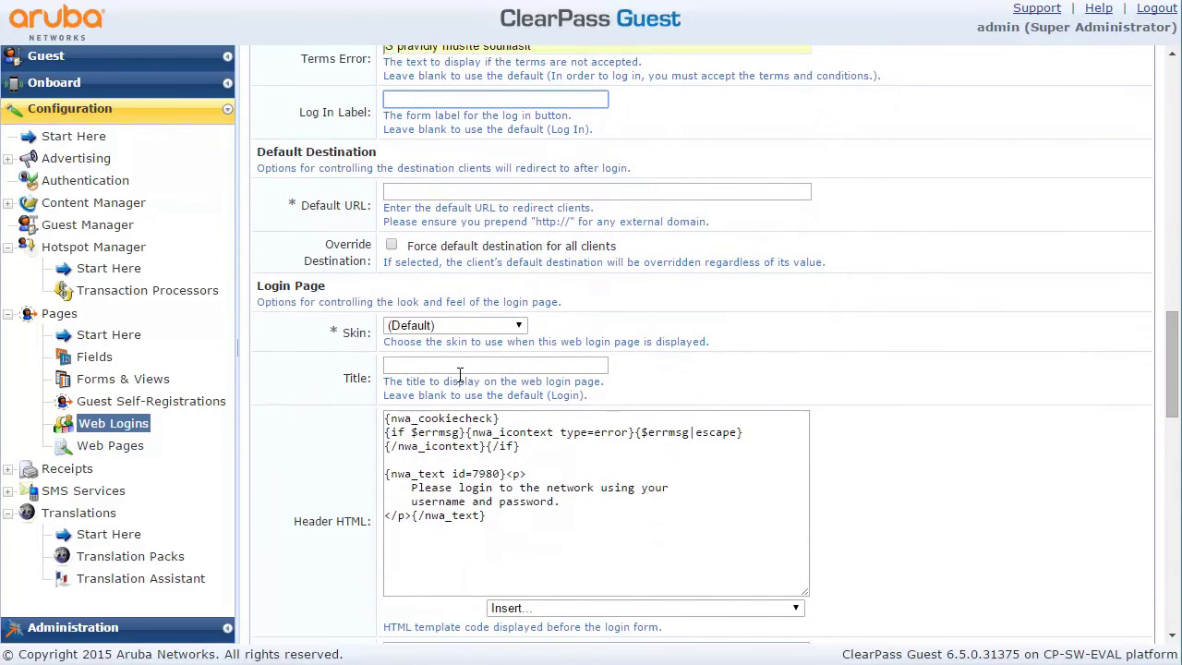
Choose Galleria Skin and change the header prompt to 'Přihlašte se vaším jménem a heslem'
{"action": "left_click", "coordinate": [495, 328]}
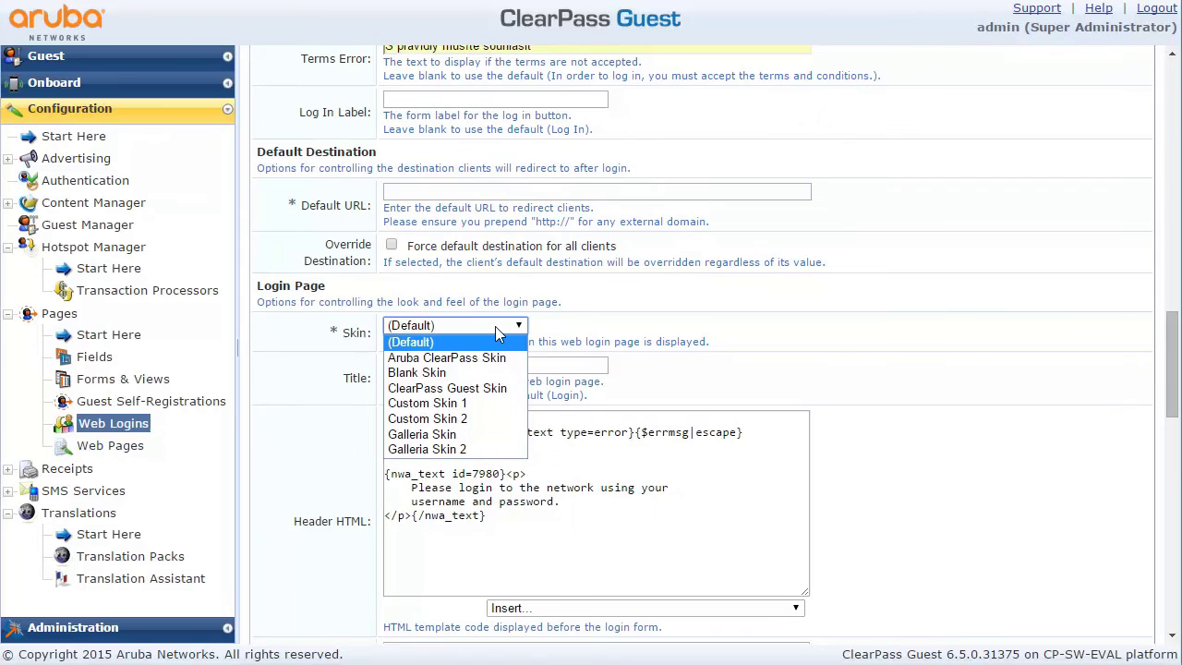
{"action": "left_click", "coordinate": [481, 435]}
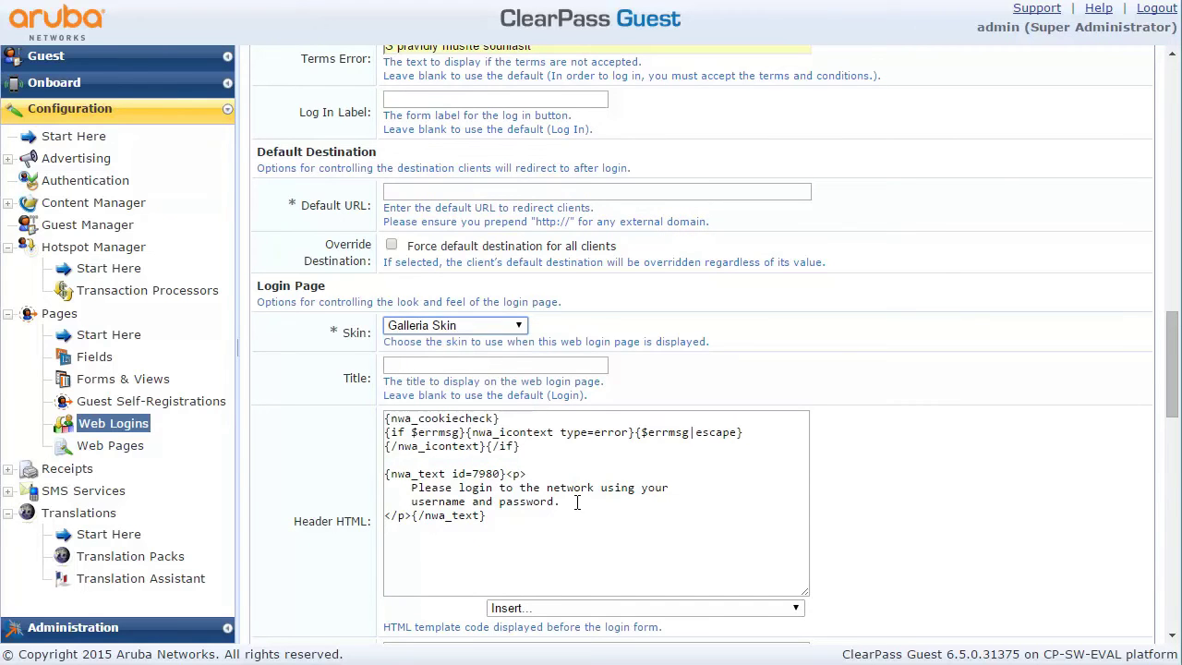
{"action": "left_click_drag", "start_coordinate": [576, 501], "coordinate": [374, 490]}
{"action": "type", "text": "P"}
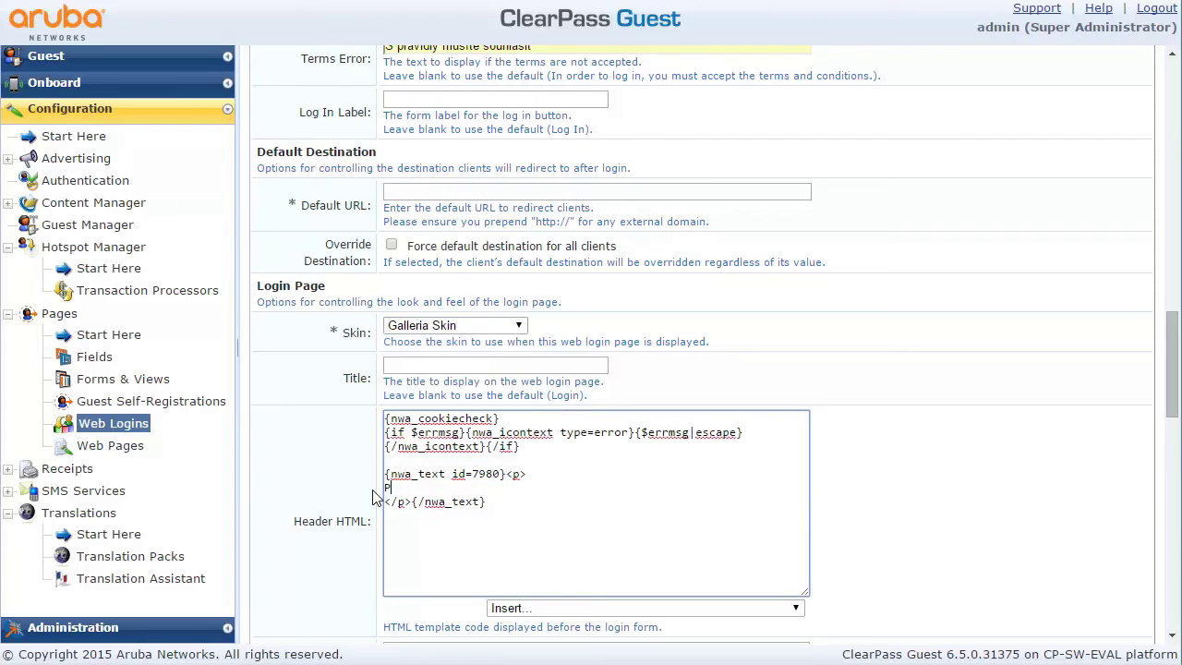
{"action": "type", "text": "řihlašte se vaším jménem a heslem."}
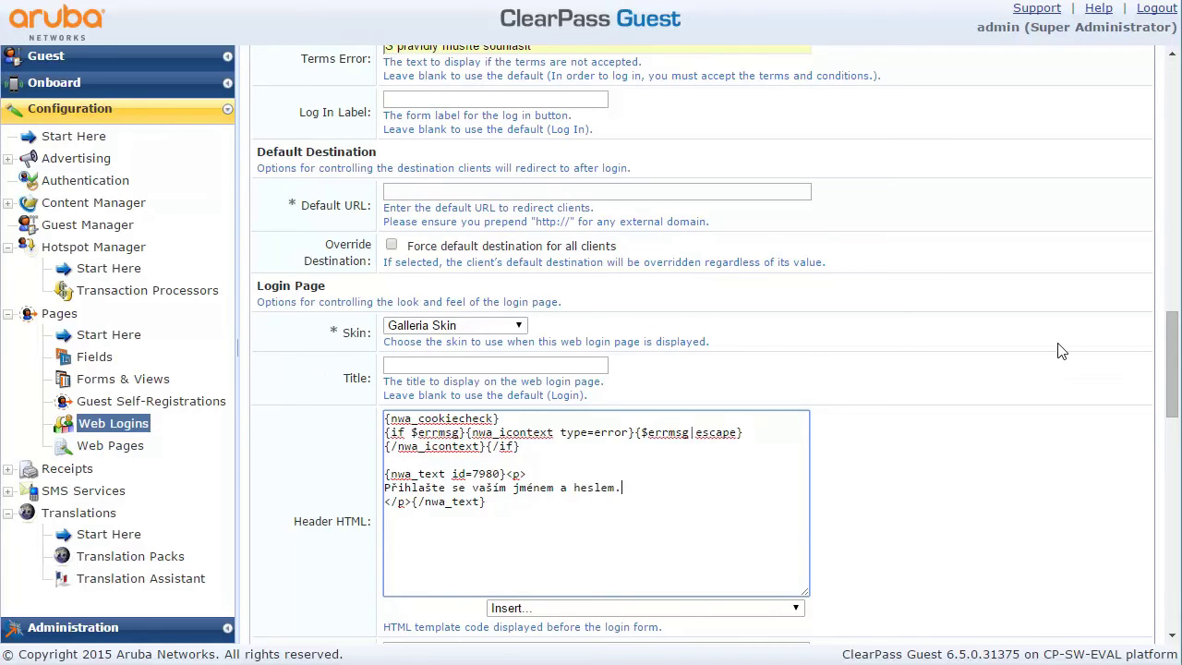
Set the footer to 'Pokud se vám nedaří, kontaktujte recepci' and the login message to 'Přihlašování probíhá...'
{"action": "left_click_drag", "start_coordinate": [1171, 346], "coordinate": [1161, 412]}
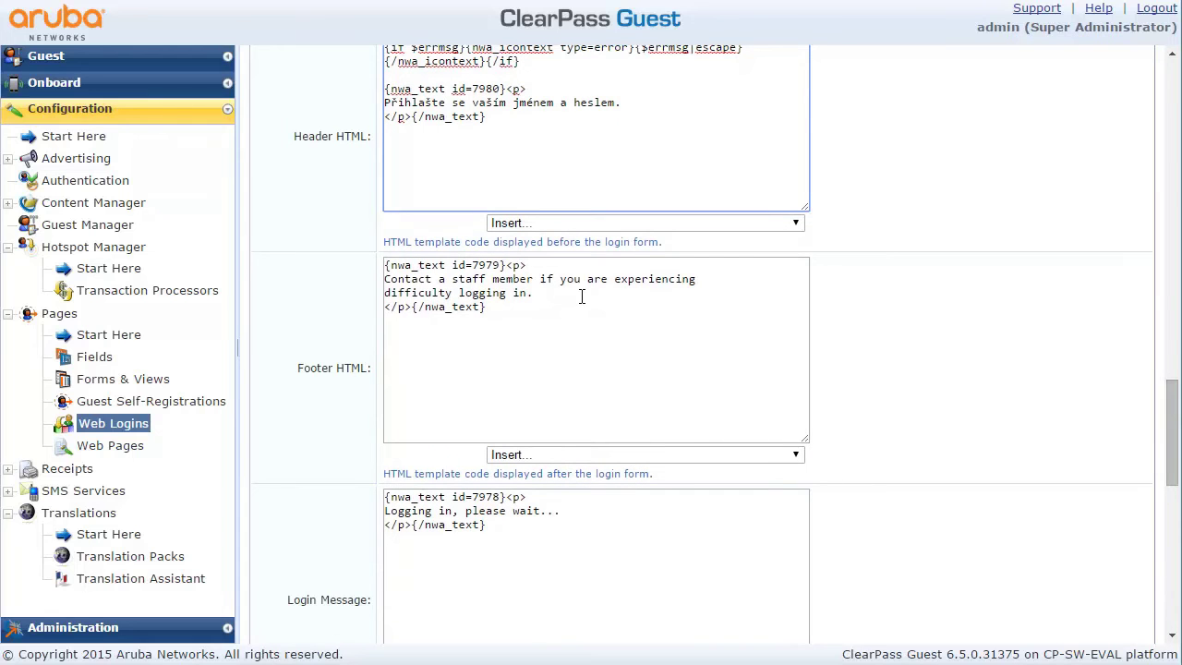
{"action": "left_click_drag", "start_coordinate": [539, 294], "coordinate": [317, 275]}
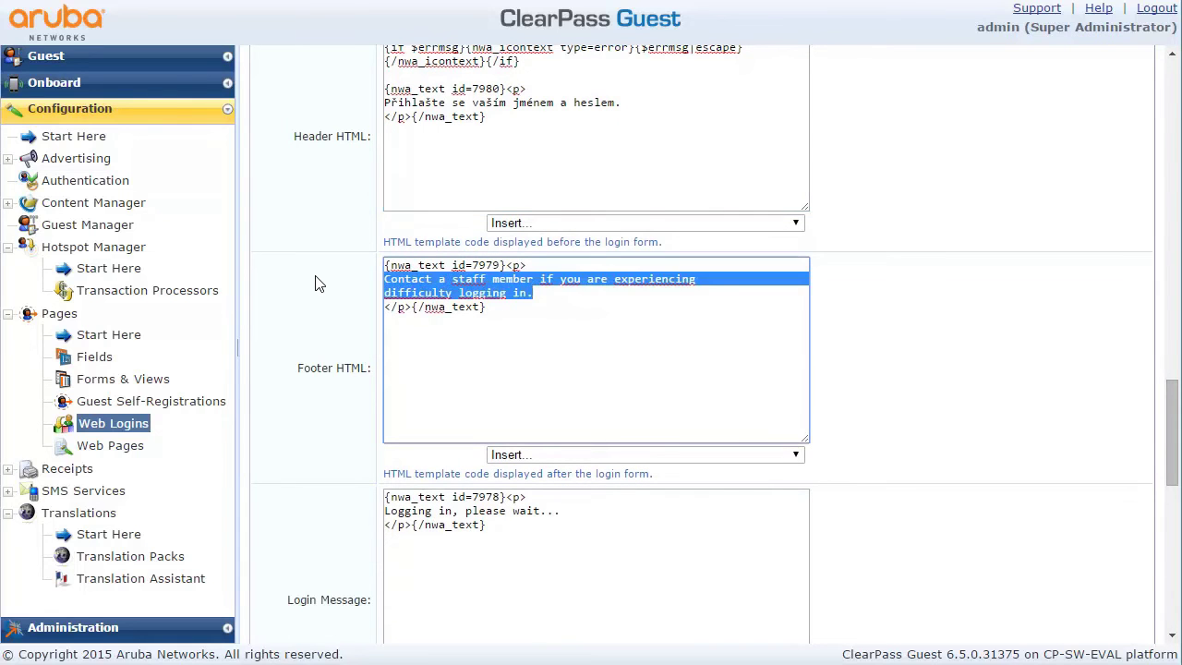
{"action": "type", "text": "Pokud se"}
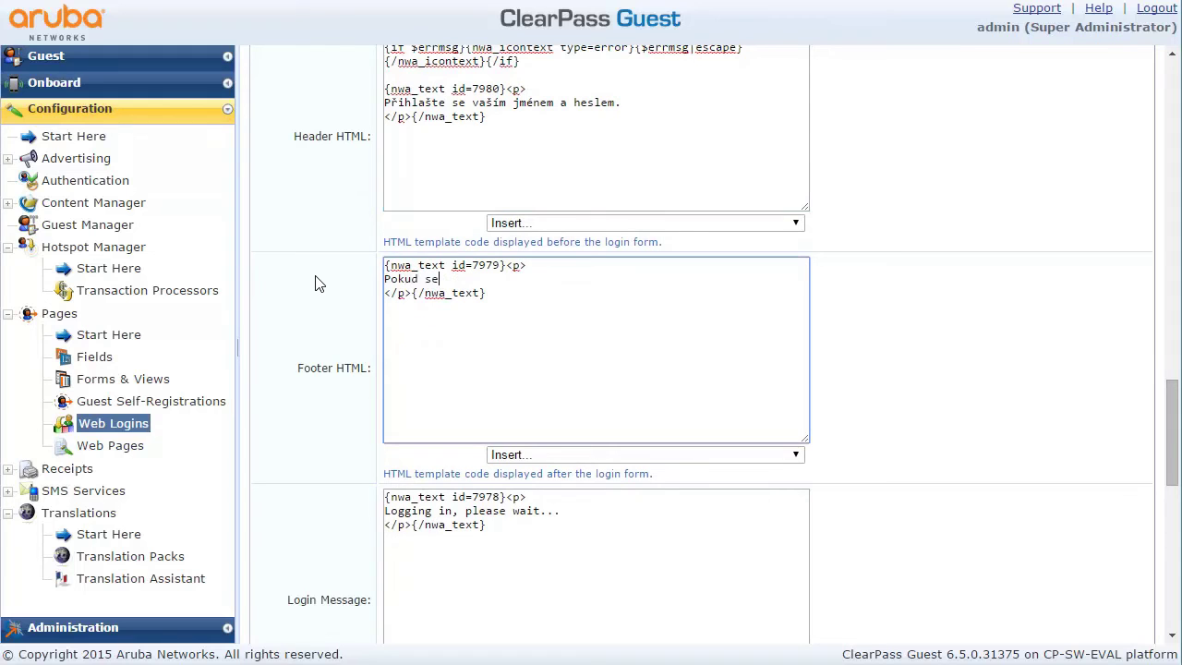
{"action": "type", "text": " vám nedaří, kontaktujte recepci."}
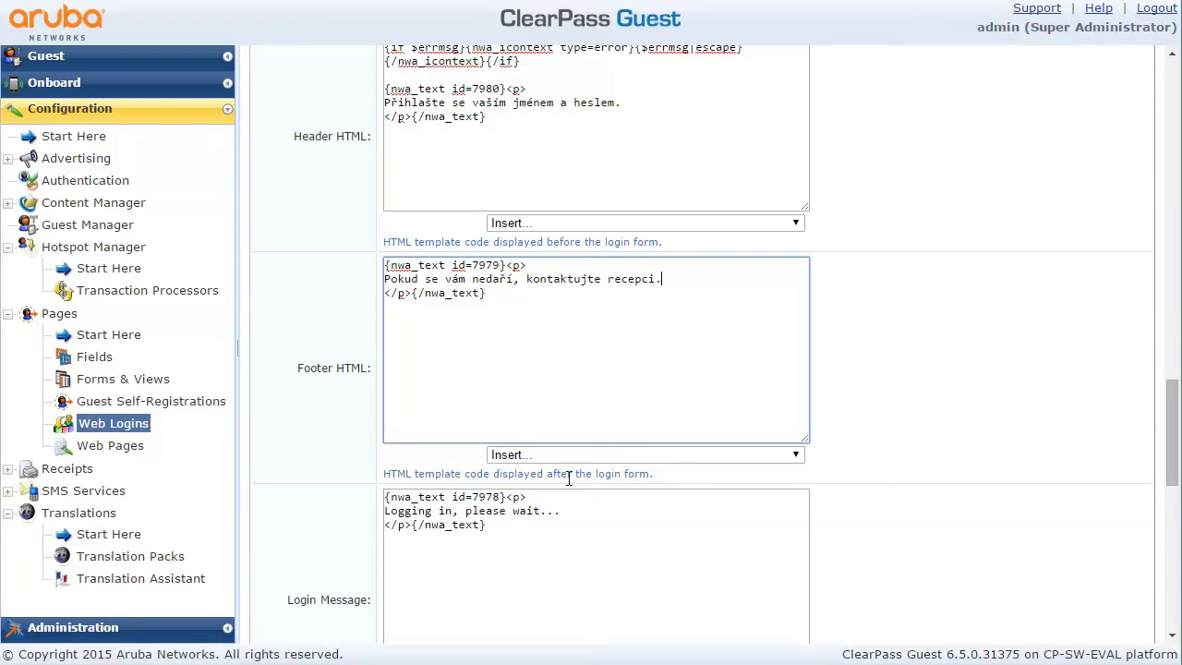
{"action": "left_click_drag", "start_coordinate": [563, 511], "coordinate": [384, 513]}
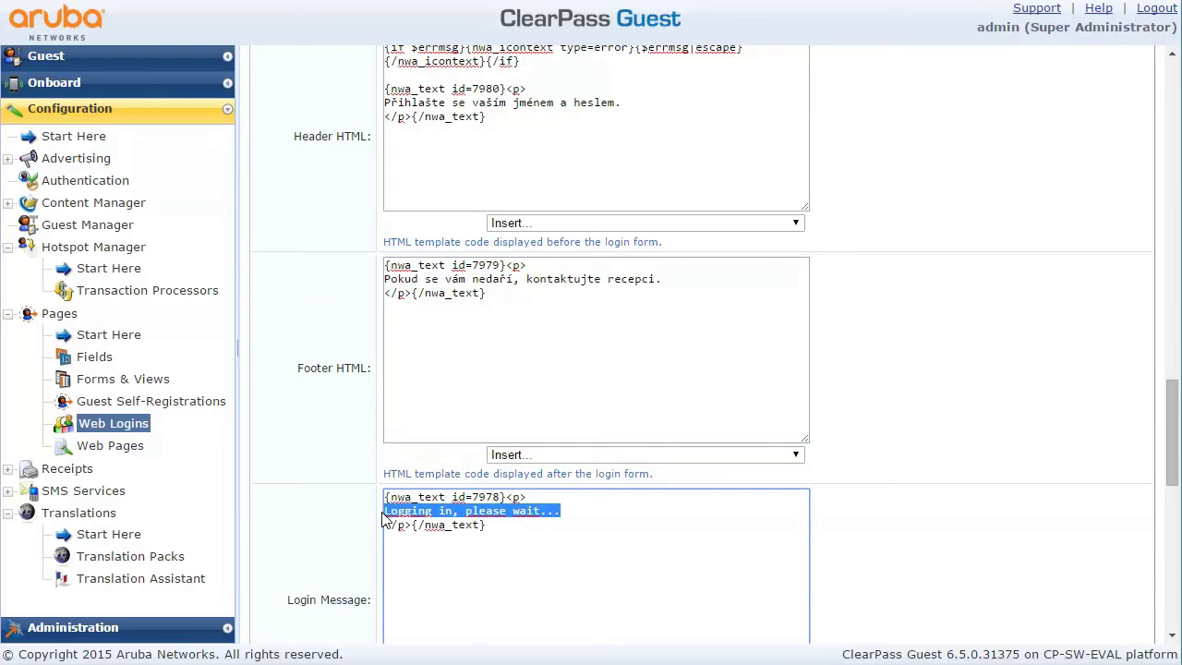
{"action": "type", "text": "Přihlašování "}
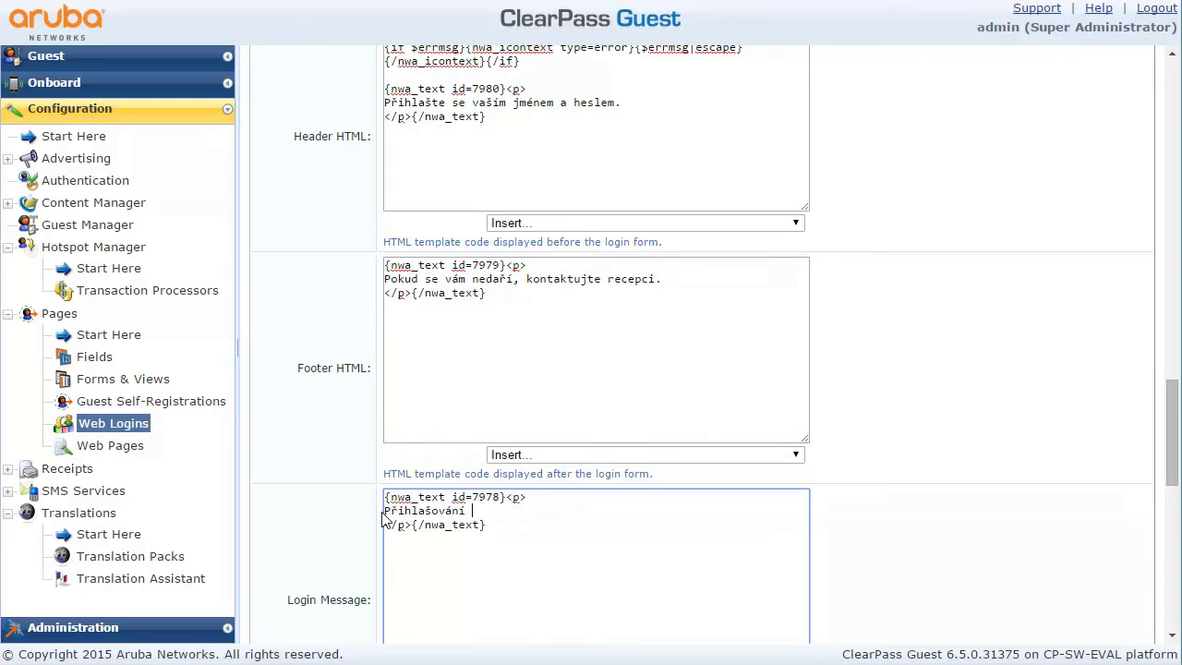
{"action": "type", "text": "probíhá..."}
{"action": "left_click_drag", "start_coordinate": [1171, 433], "coordinate": [1163, 476]}
{"action": "scroll", "coordinate": [1163, 476], "scroll_direction": "down", "scroll_amount": 1}
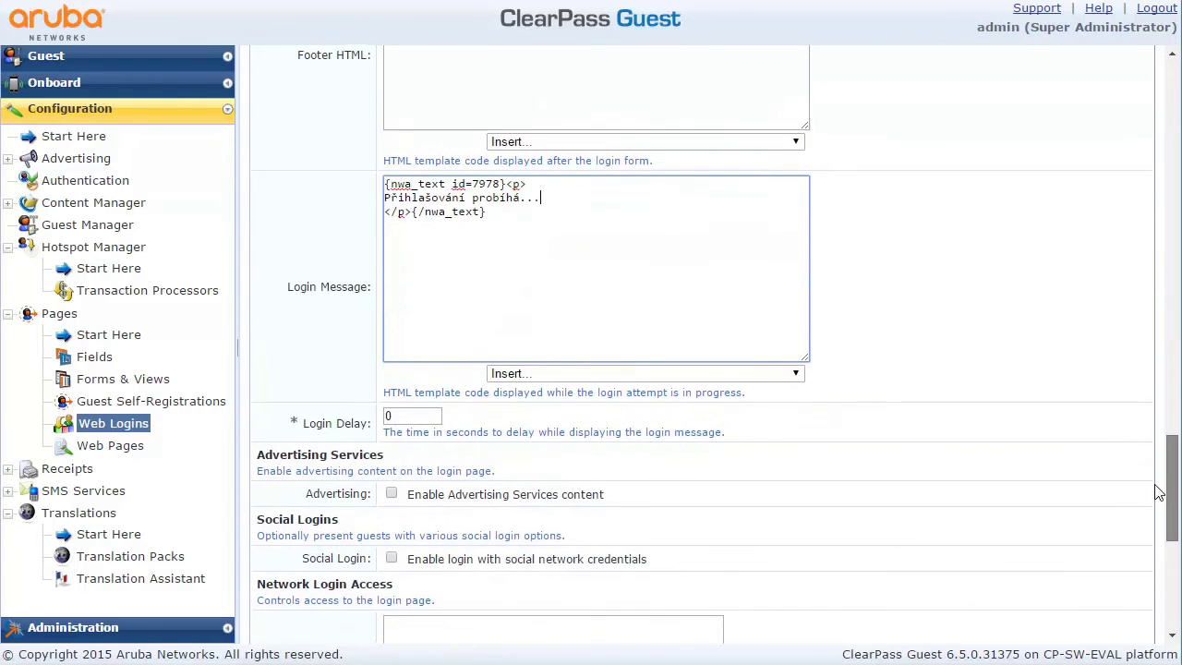
{"action": "scroll", "coordinate": [1162, 476], "scroll_direction": "down", "scroll_amount": 3}
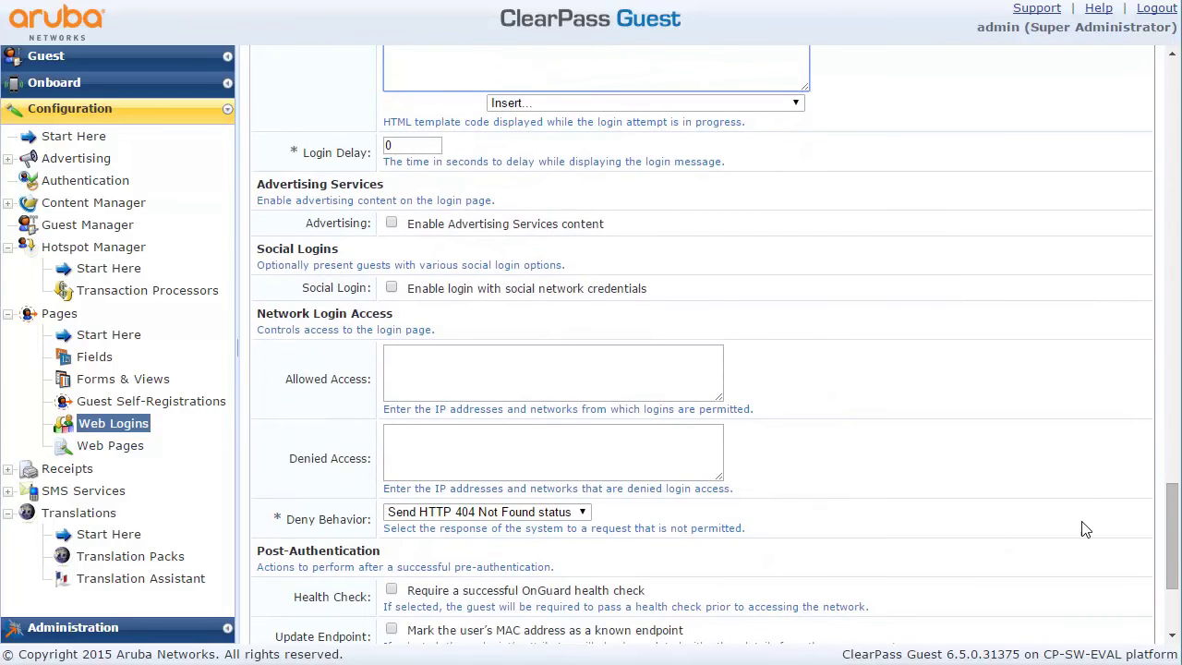
{"action": "left_click_drag", "start_coordinate": [1169, 530], "coordinate": [1168, 559]}
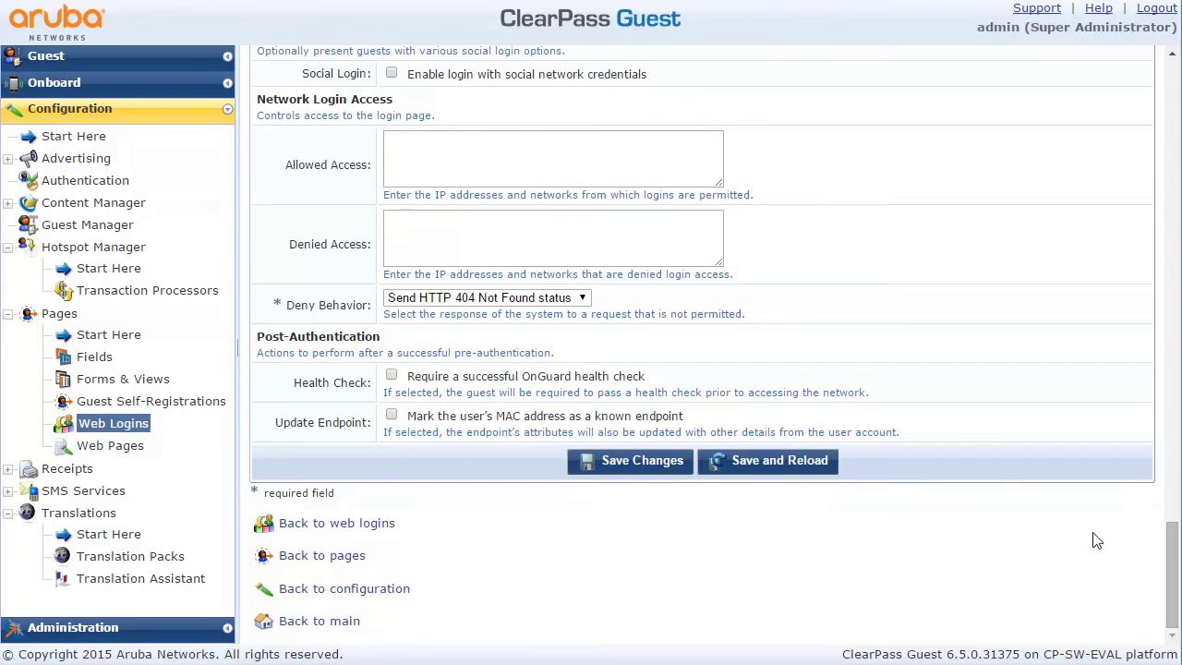
Save the changes to the MujLogin web login page
{"action": "left_click", "coordinate": [628, 459]}
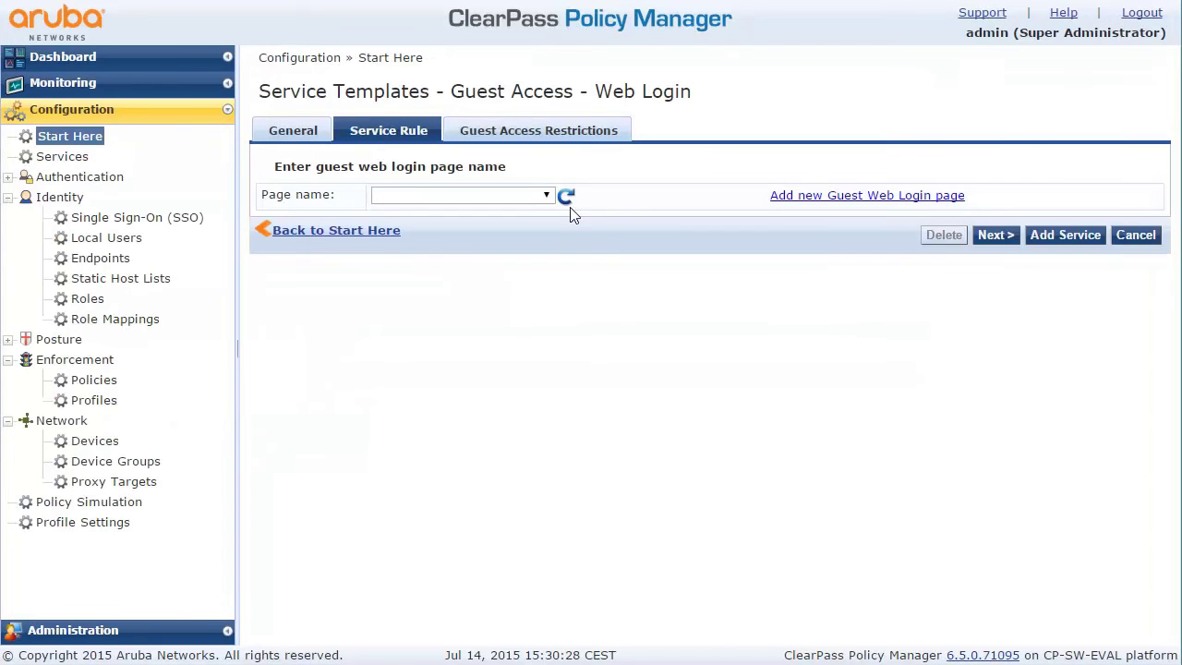
Select the 'login' page, keep every day allowed, and add the guestPage Web Login service
{"action": "left_click", "coordinate": [544, 195]}
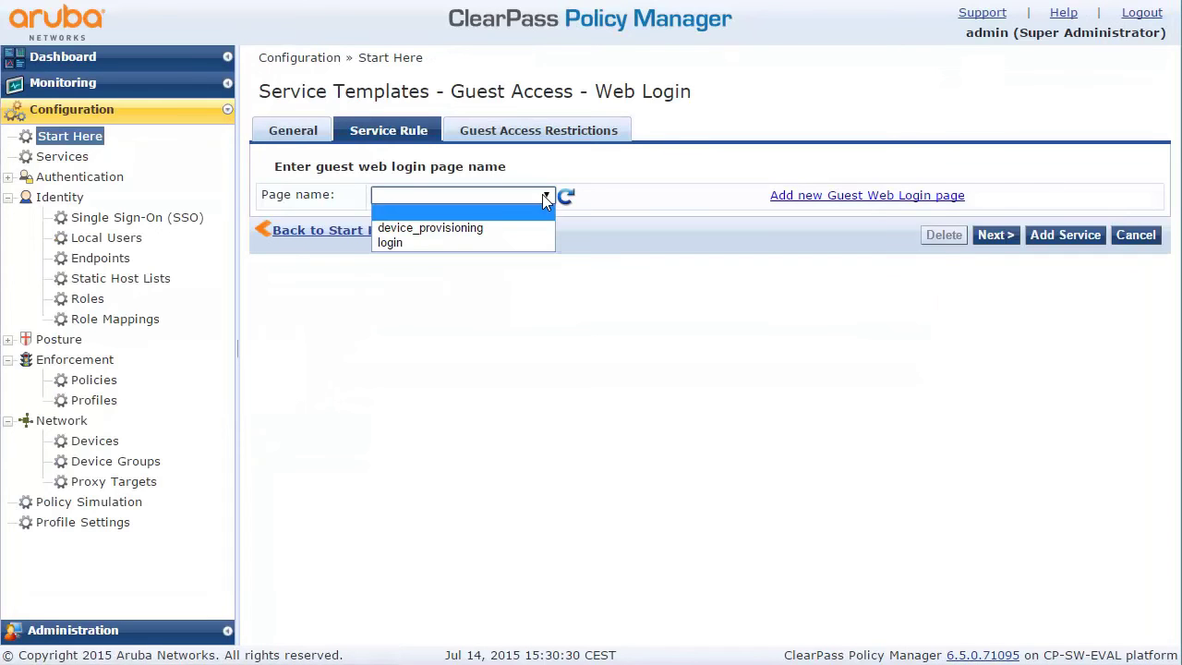
{"action": "left_click", "coordinate": [490, 241]}
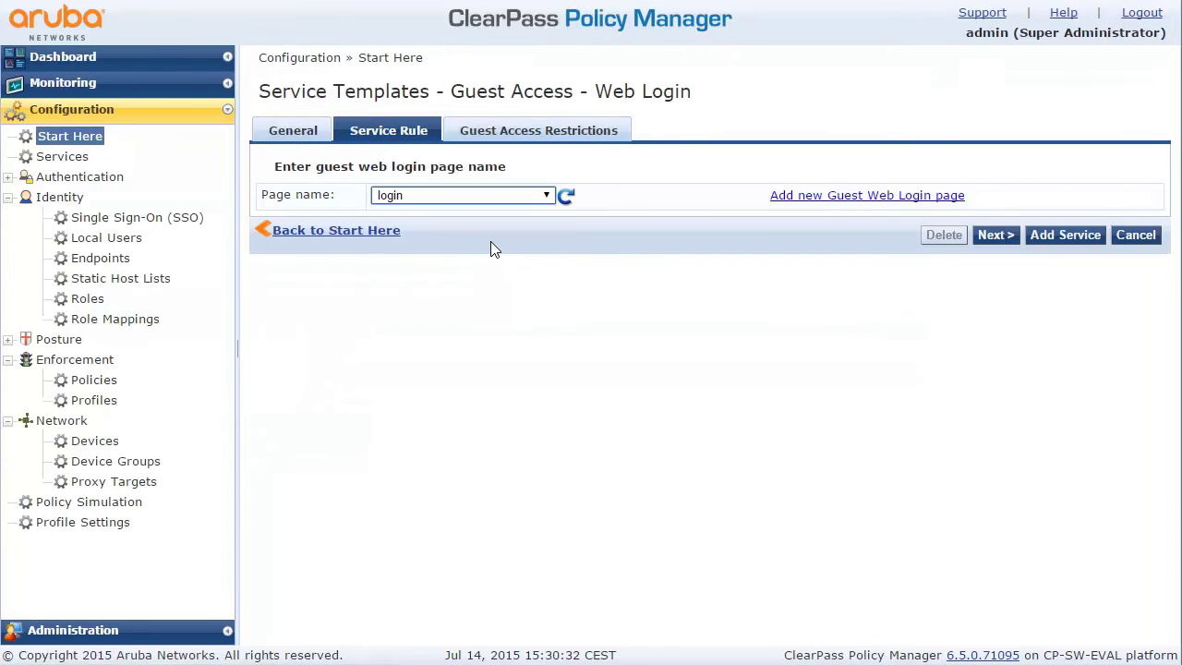
{"action": "left_click", "coordinate": [994, 235]}
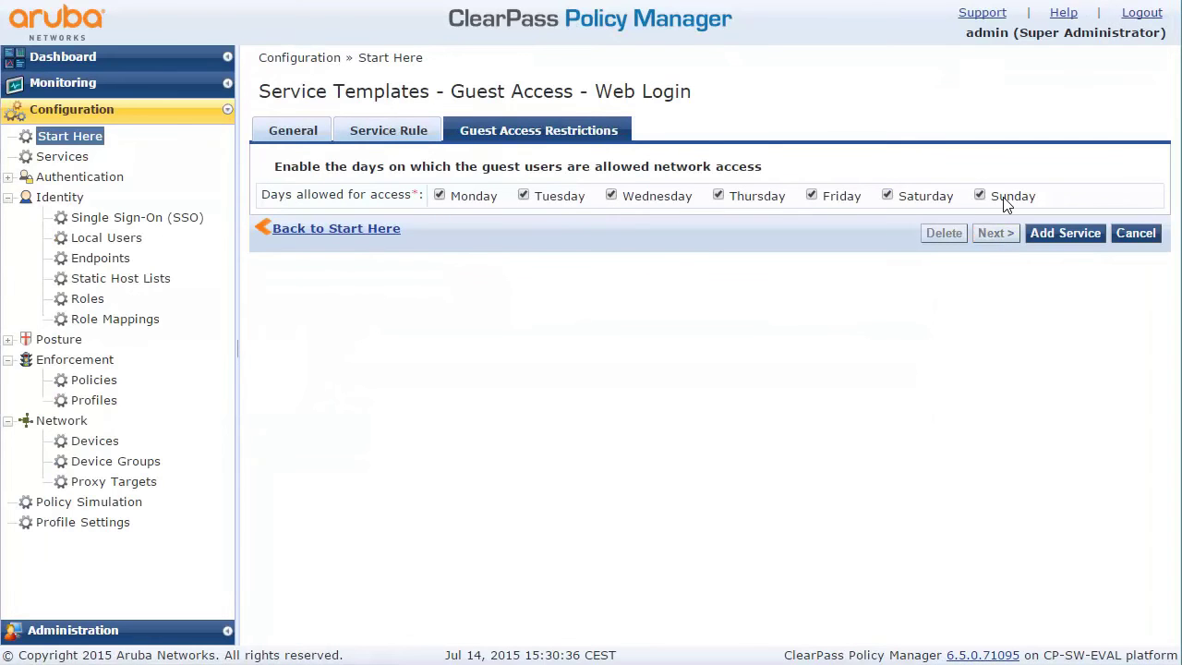
{"action": "left_click", "coordinate": [1050, 238]}
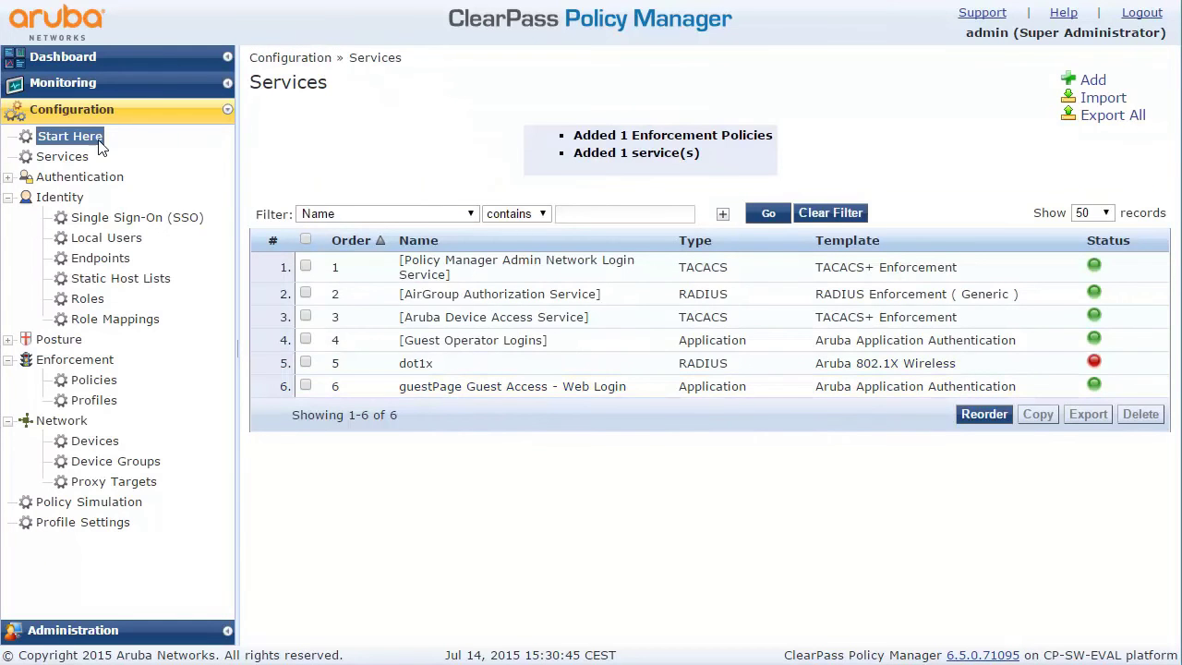
Start a new service from the Guest Access template with the guestAccess name prefix
{"action": "left_click", "coordinate": [60, 141]}
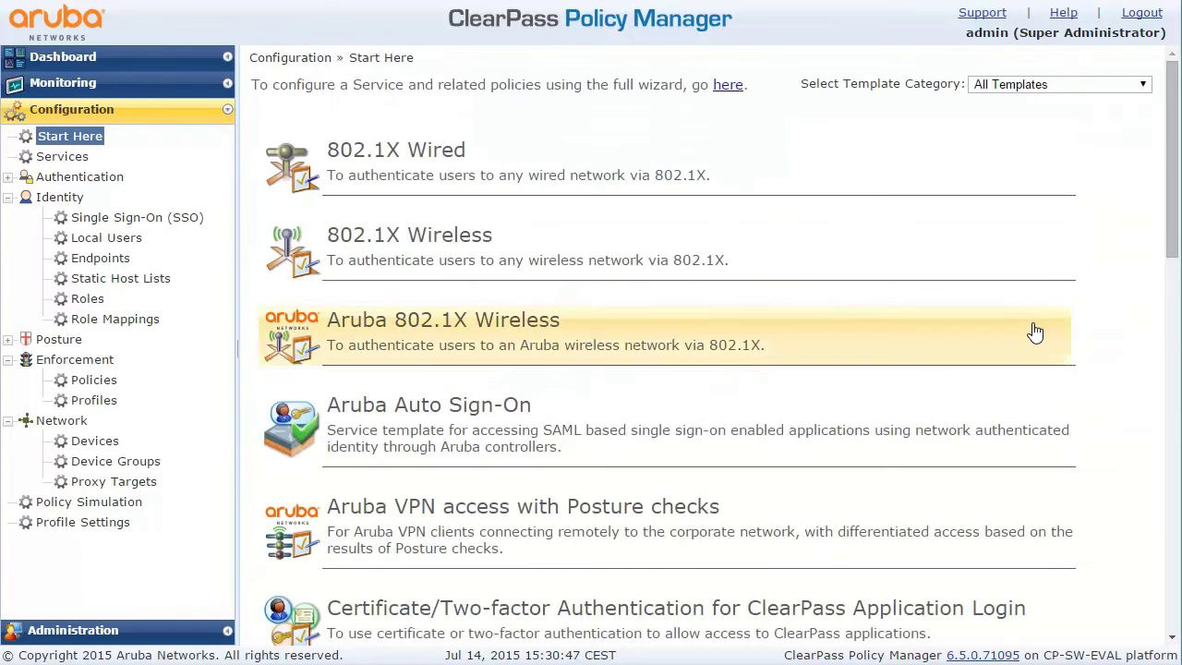
{"action": "left_click_drag", "start_coordinate": [1172, 229], "coordinate": [1138, 496]}
{"action": "scroll", "coordinate": [1138, 496], "scroll_direction": "down", "scroll_amount": 1}
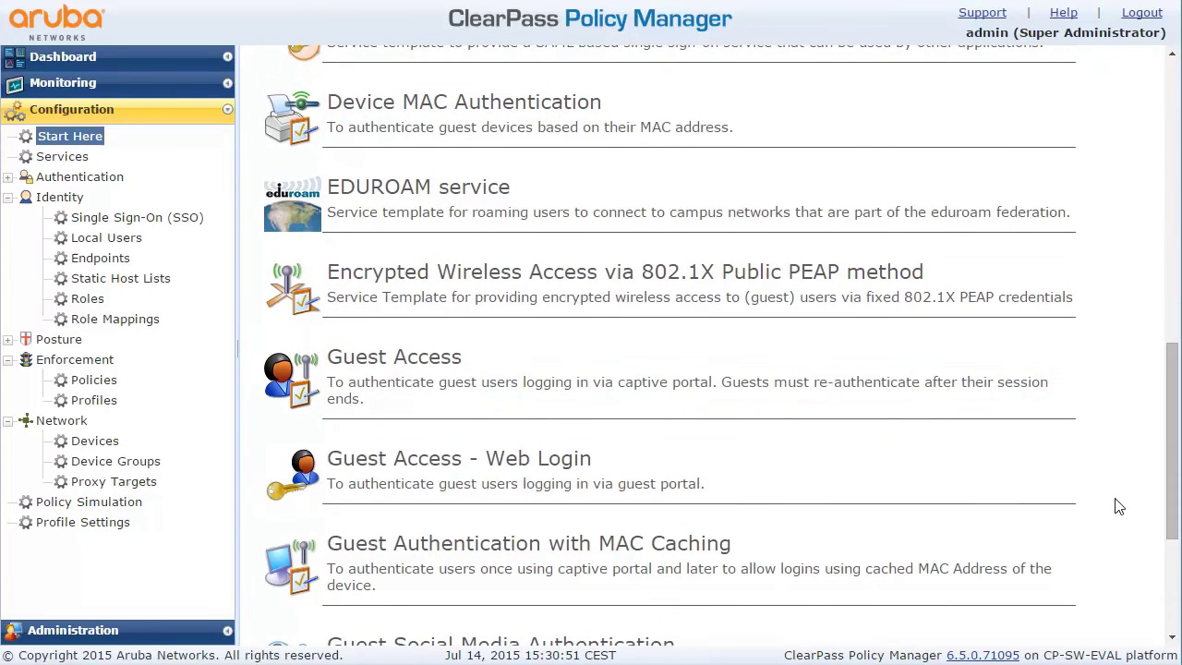
{"action": "left_click", "coordinate": [447, 383]}
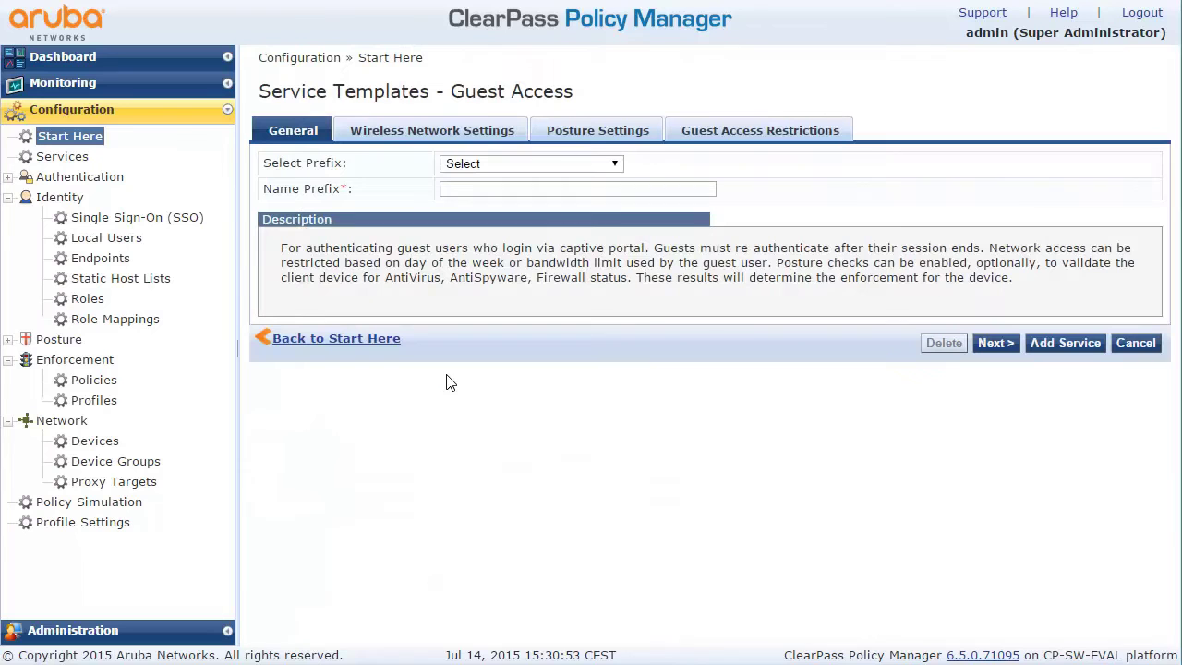
{"action": "left_click", "coordinate": [485, 189]}
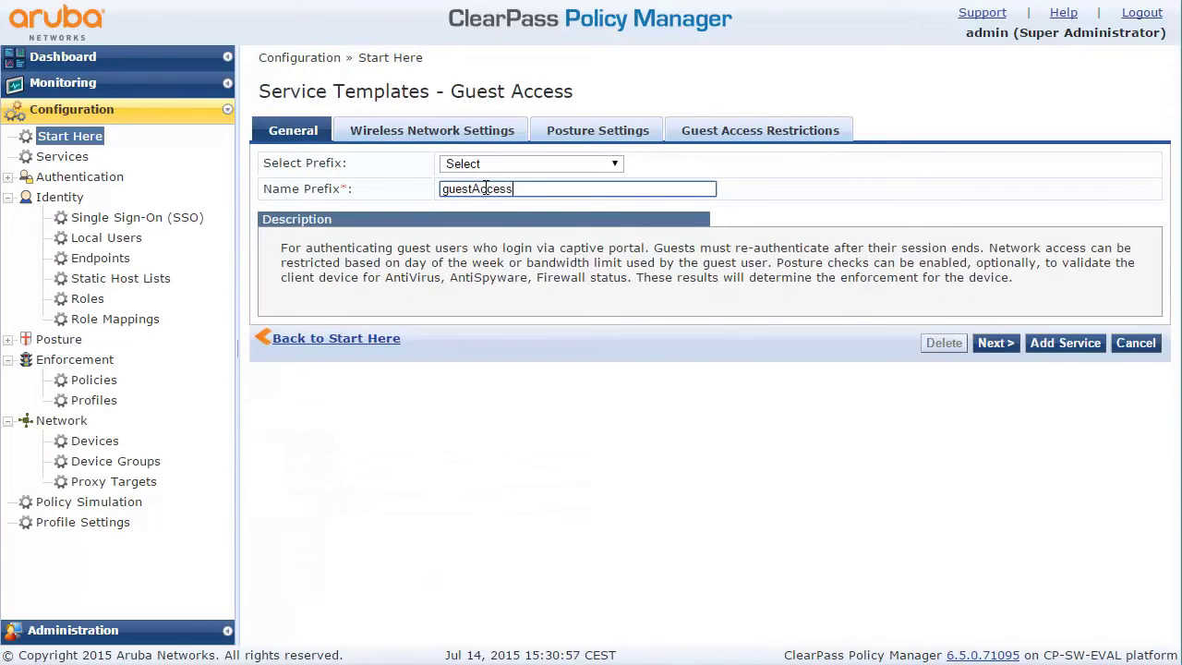
{"action": "left_click", "coordinate": [990, 344]}
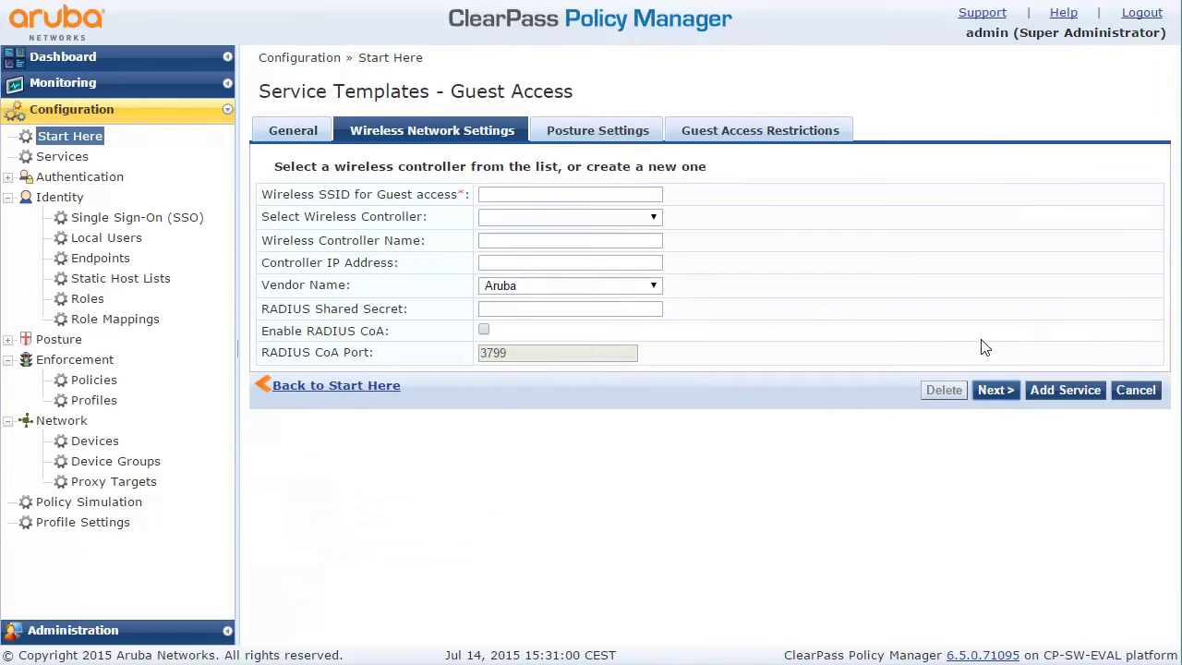
Choose the MujInstant controller and SSID guest, and set maximum bandwidth to 1 MB
{"action": "left_click", "coordinate": [544, 220]}
{"action": "left_click", "coordinate": [540, 250]}
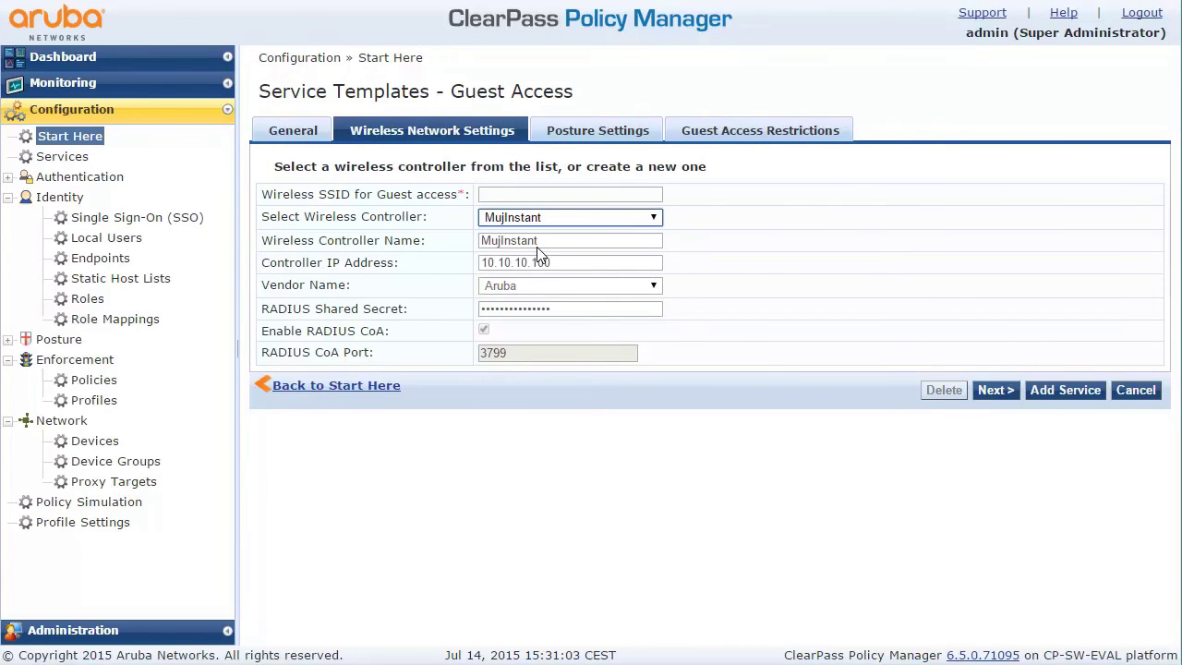
{"action": "left_click", "coordinate": [510, 195]}
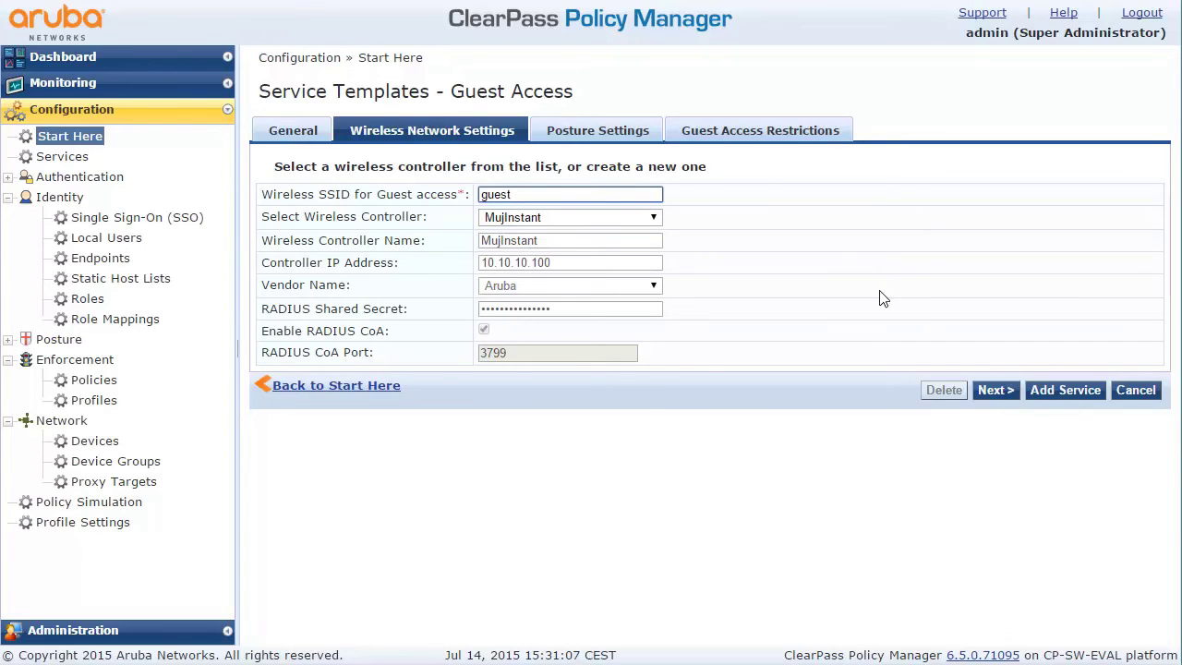
{"action": "left_click", "coordinate": [996, 390]}
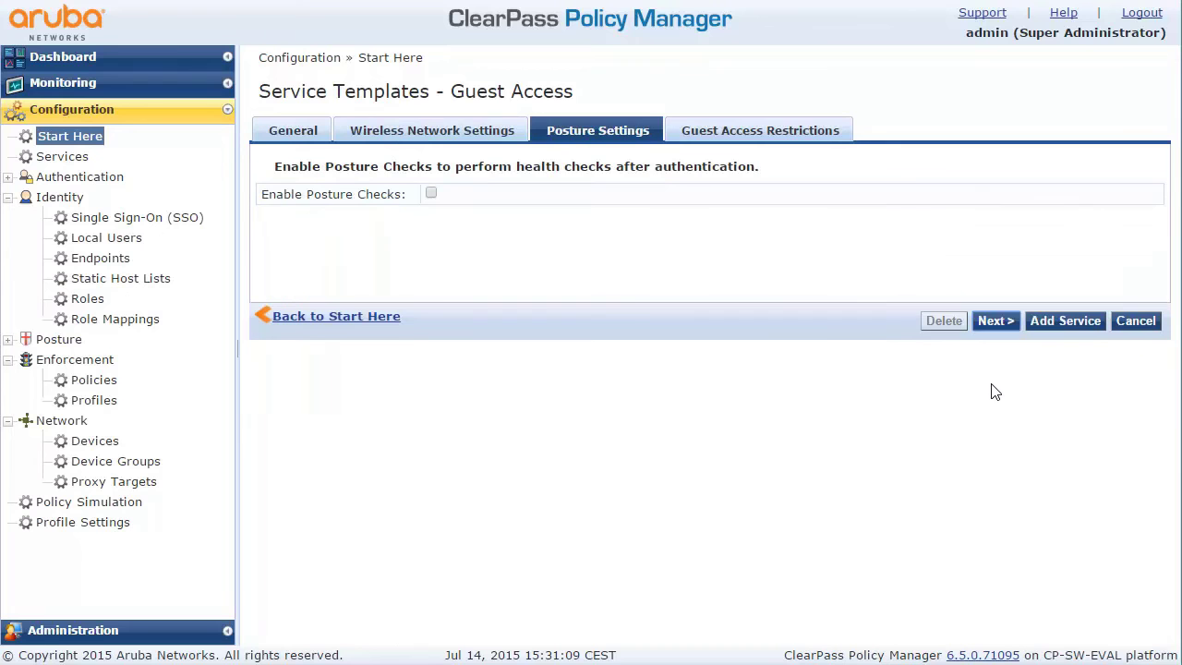
{"action": "left_click", "coordinate": [995, 320]}
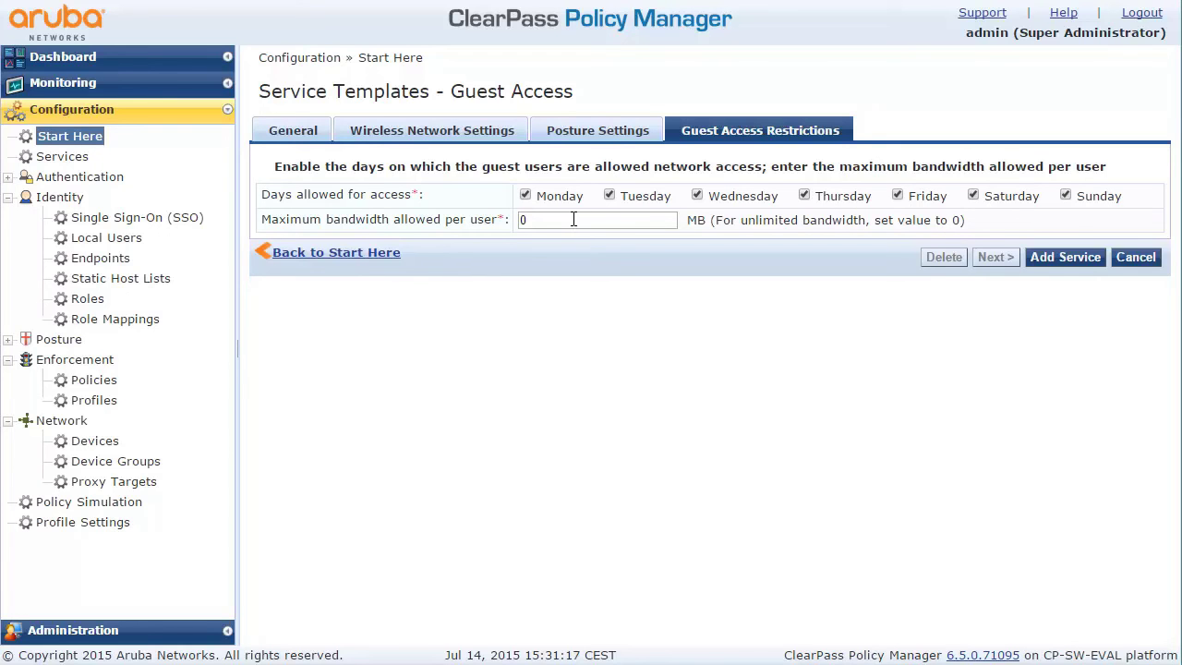
{"action": "left_click_drag", "start_coordinate": [558, 219], "coordinate": [493, 214]}
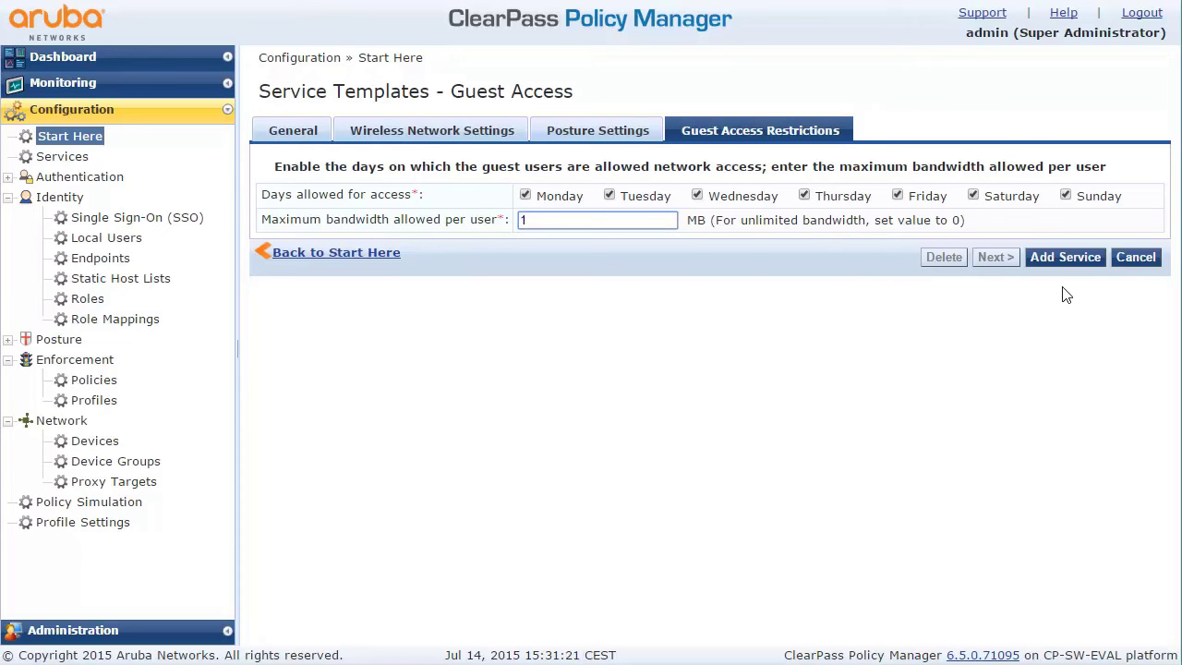
Add the guestAccess Guest Access service to Policy Manager
{"action": "left_click", "coordinate": [1066, 259]}
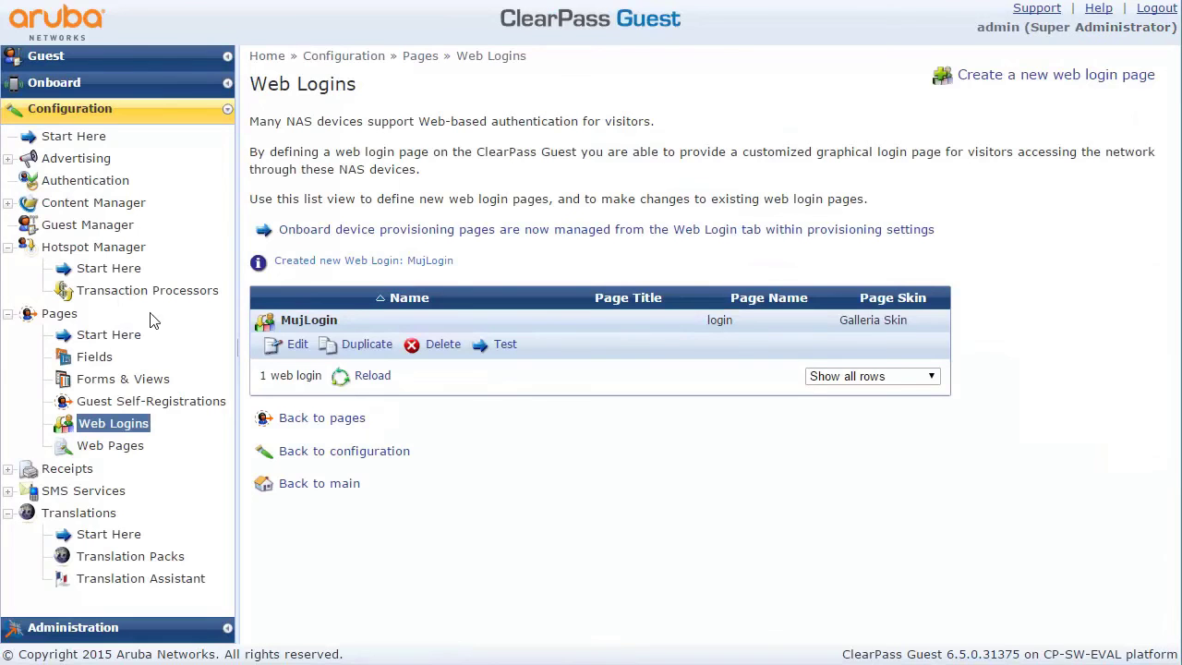
Make guest usernames random letters with a length of 4
{"action": "left_click", "coordinate": [80, 227]}
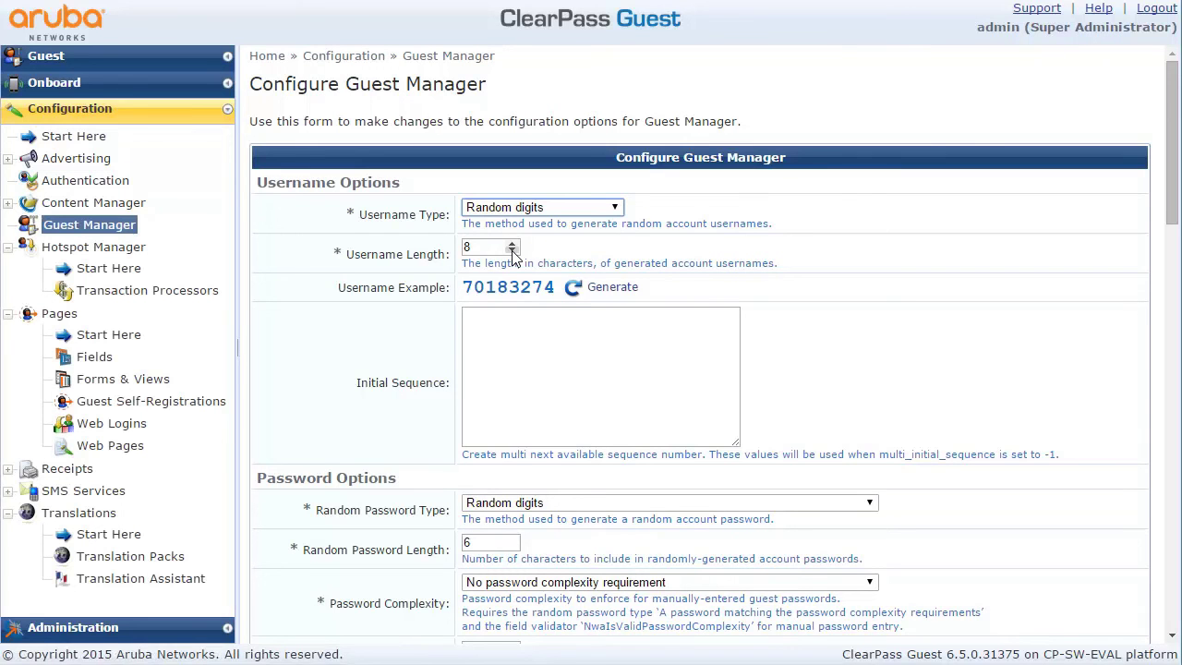
{"action": "left_click", "coordinate": [518, 212]}
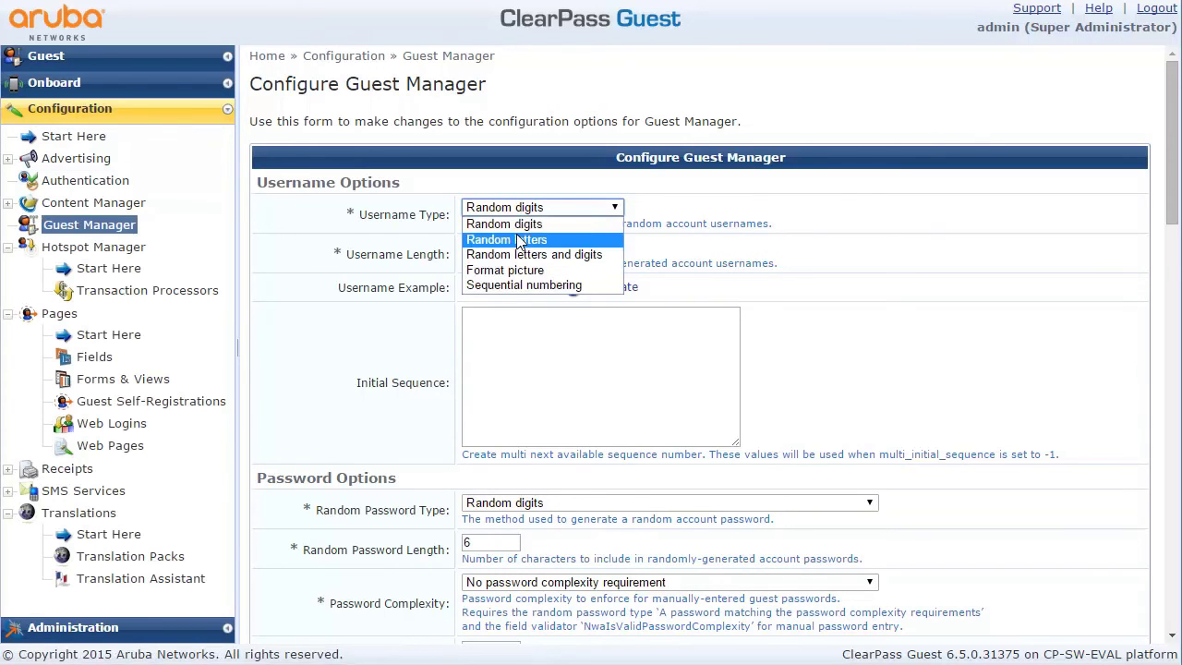
{"action": "left_click", "coordinate": [513, 237]}
{"action": "left_click", "coordinate": [512, 251]}
{"action": "left_click", "coordinate": [512, 251]}
{"action": "left_click", "coordinate": [512, 252]}
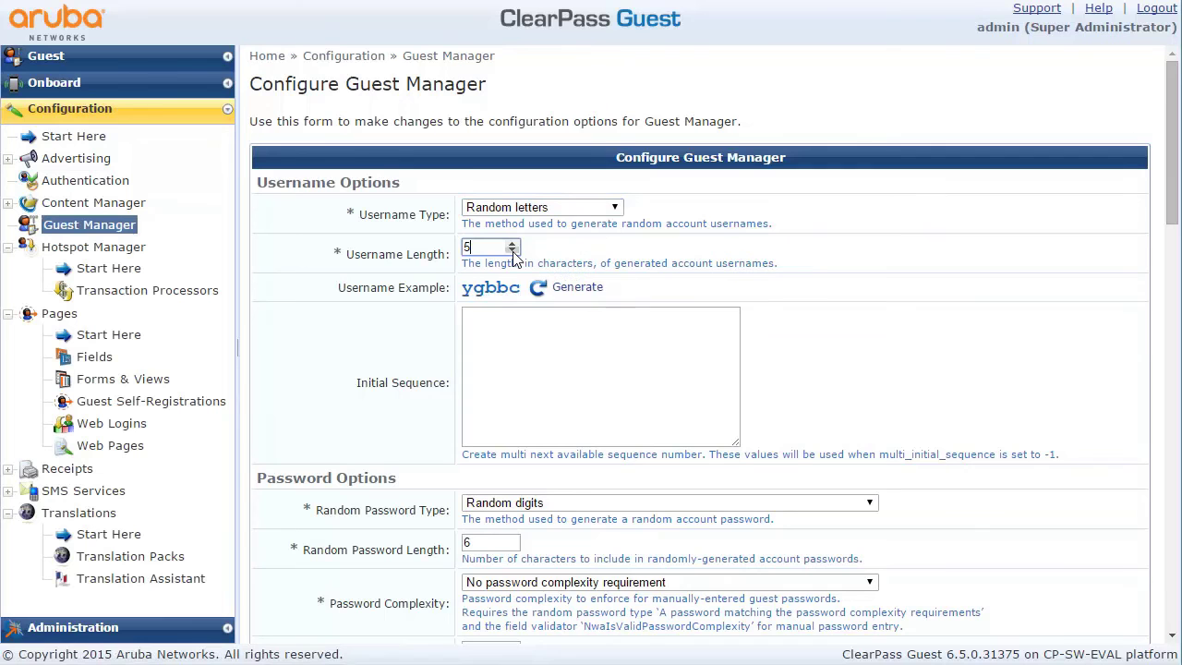
{"action": "left_click", "coordinate": [512, 251]}
{"action": "left_click", "coordinate": [551, 351]}
Set the minimum and random password lengths to 4 and save the Guest Manager configuration
{"action": "scroll", "coordinate": [552, 355], "scroll_direction": "down", "scroll_amount": 2}
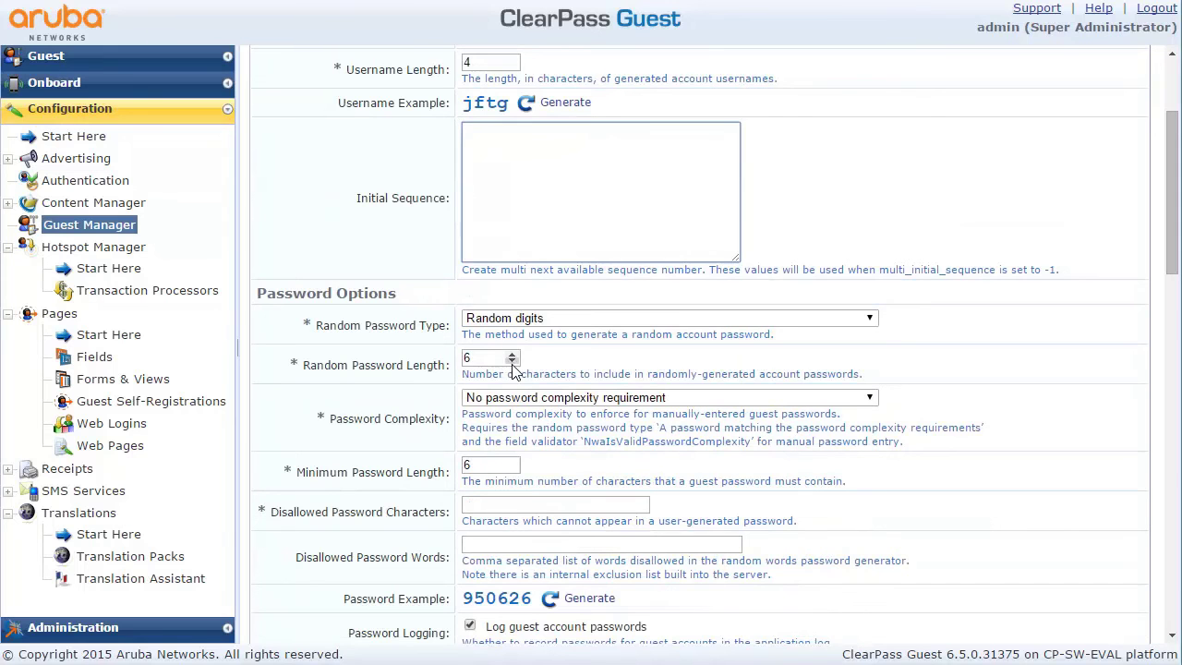
{"action": "left_click", "coordinate": [479, 464]}
{"action": "left_click", "coordinate": [512, 468]}
{"action": "left_click", "coordinate": [512, 468]}
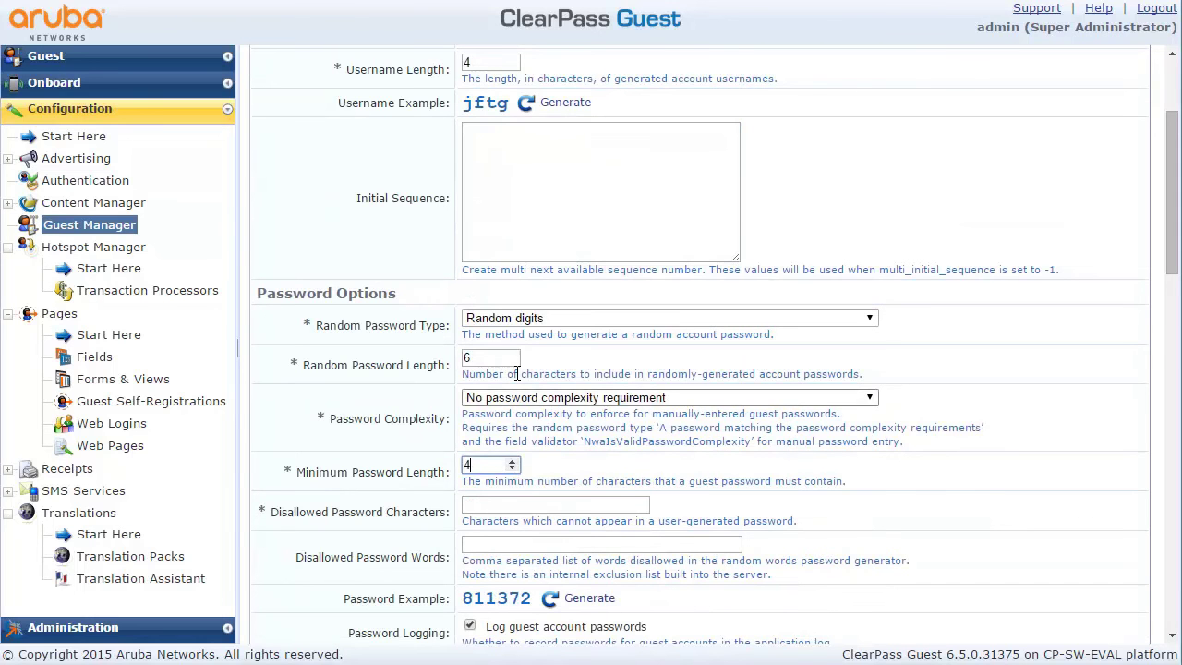
{"action": "left_click", "coordinate": [512, 361]}
{"action": "left_click", "coordinate": [513, 361]}
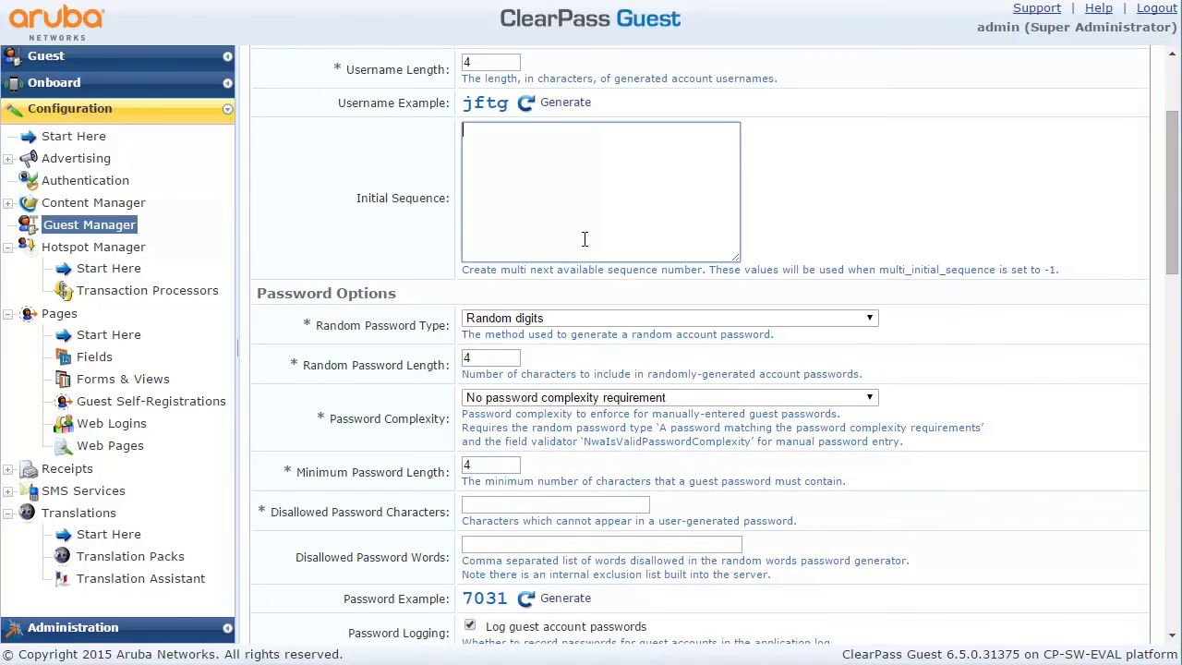
{"action": "scroll", "coordinate": [585, 239], "scroll_direction": "down", "scroll_amount": 3}
{"action": "scroll", "coordinate": [584, 240], "scroll_direction": "down", "scroll_amount": 10}
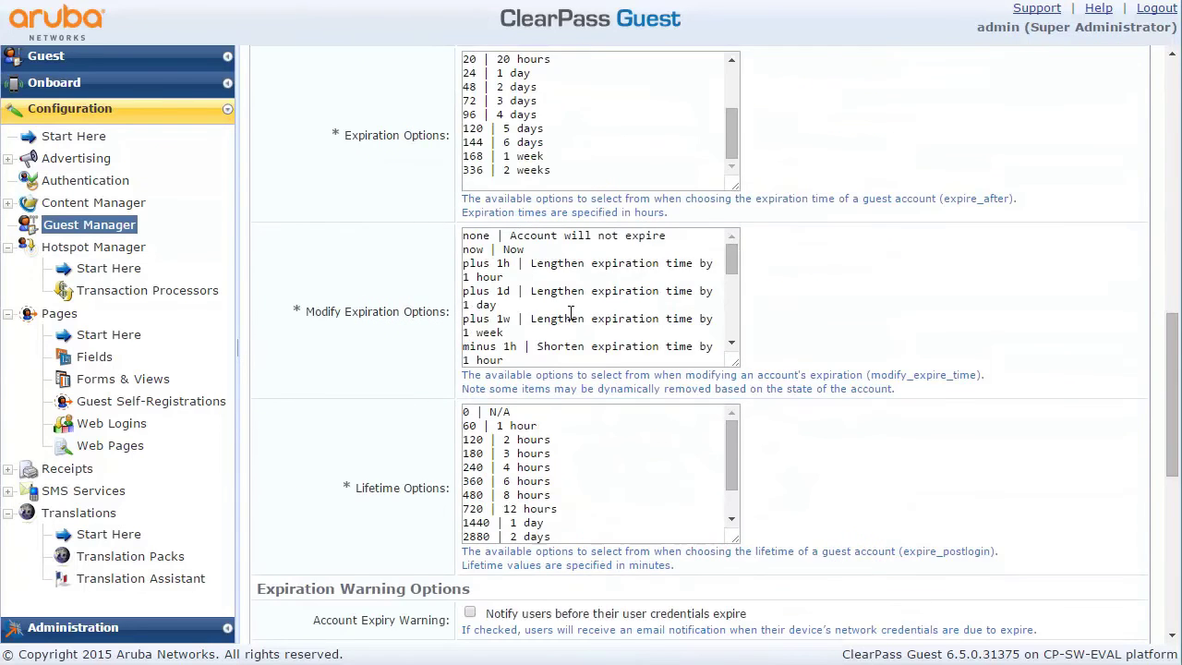
{"action": "scroll", "coordinate": [439, 350], "scroll_direction": "down", "scroll_amount": 5}
{"action": "left_click", "coordinate": [684, 620]}
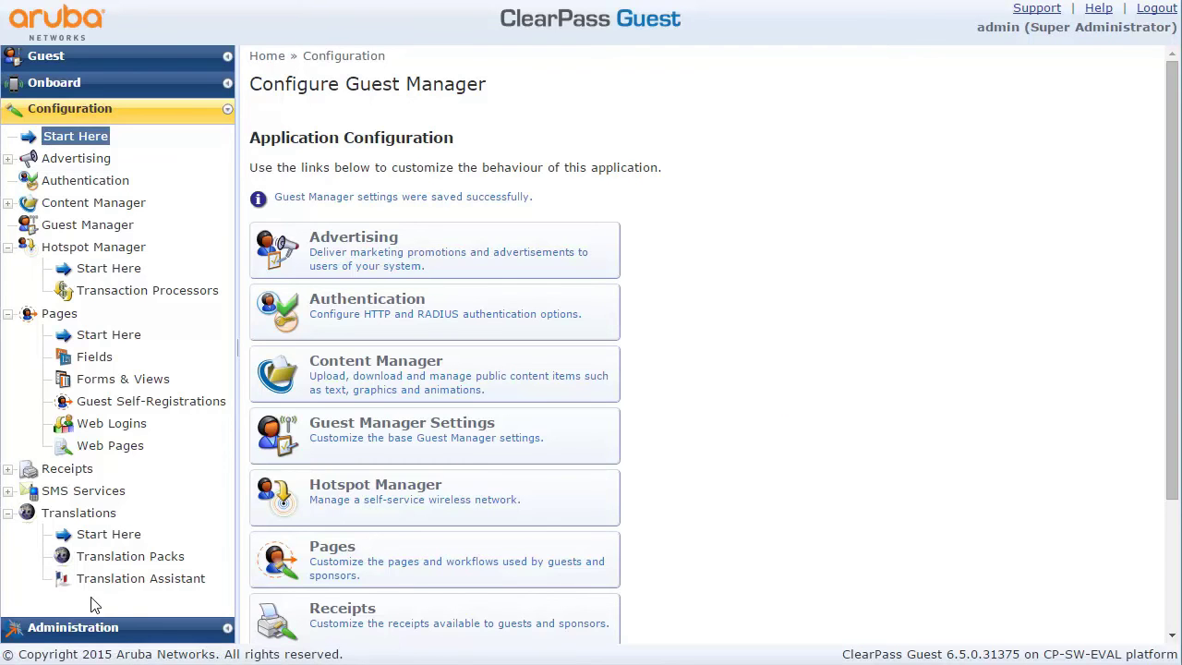
{"action": "left_click", "coordinate": [87, 628]}
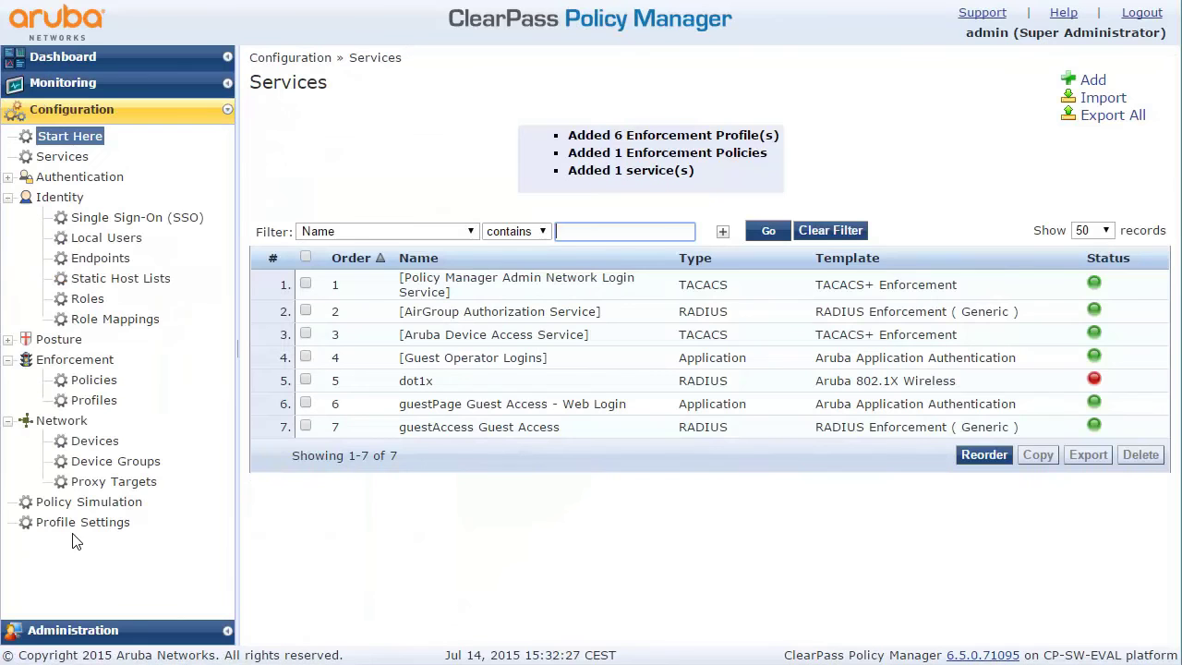
Review the receptionist's account under Admin Users and close it without changes
{"action": "left_click", "coordinate": [97, 631]}
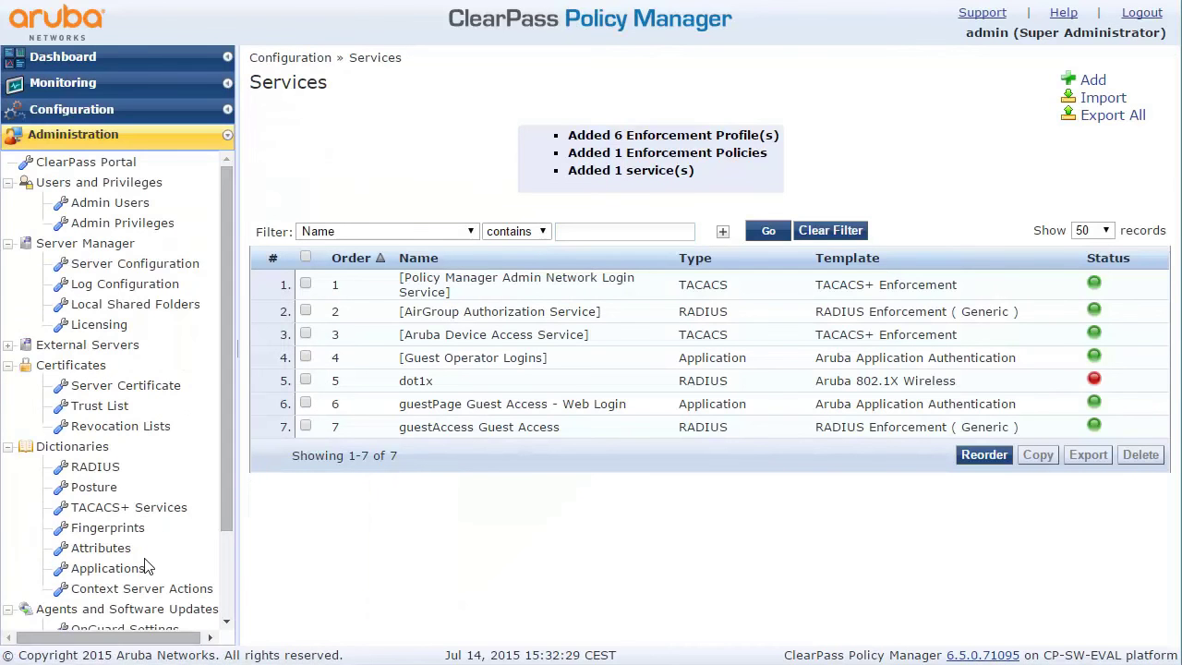
{"action": "left_click", "coordinate": [120, 202]}
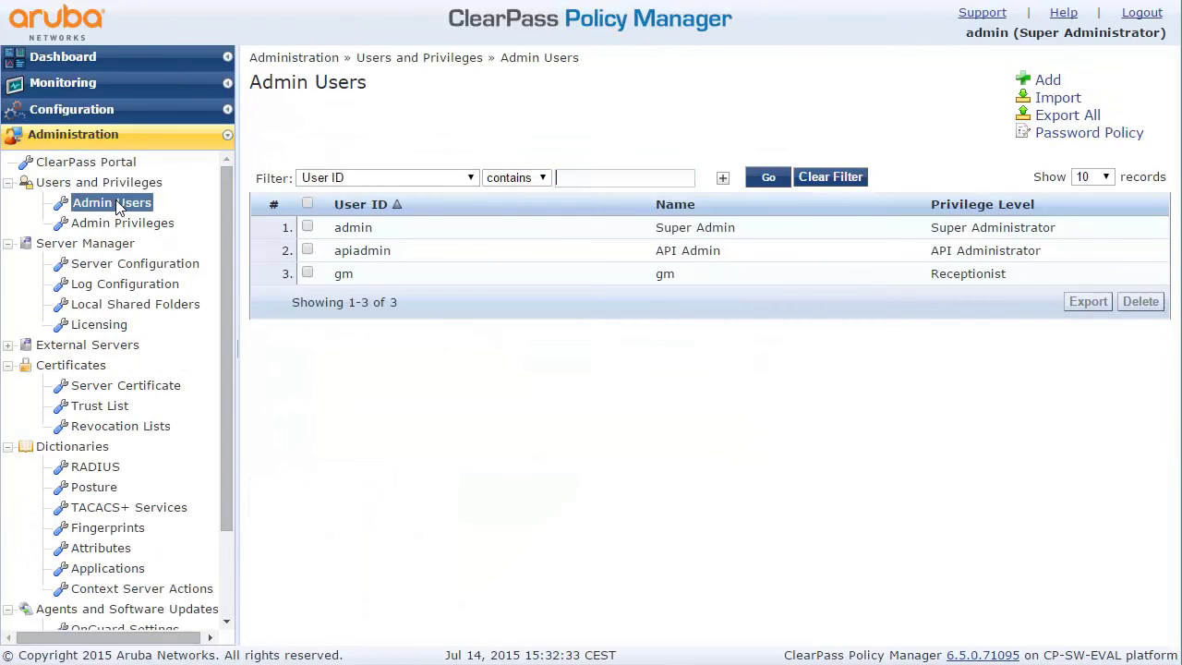
{"action": "left_click", "coordinate": [356, 274]}
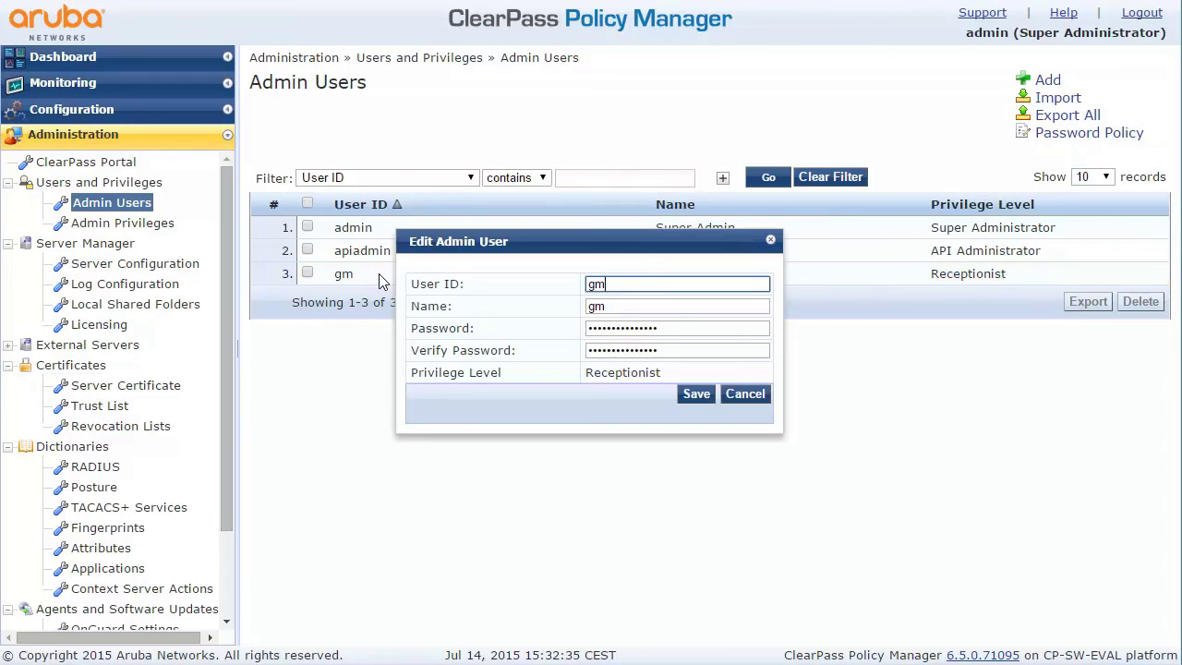
{"action": "left_click", "coordinate": [743, 395]}
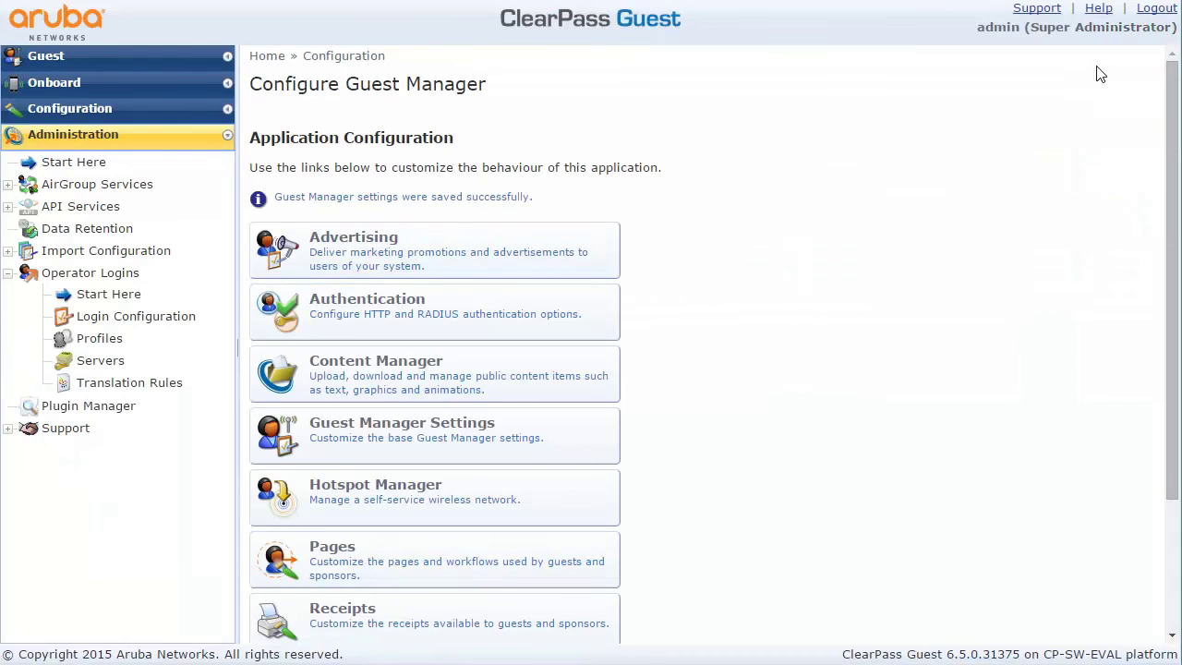
Log out and sign in as the receptionist
{"action": "left_click", "coordinate": [1156, 17]}
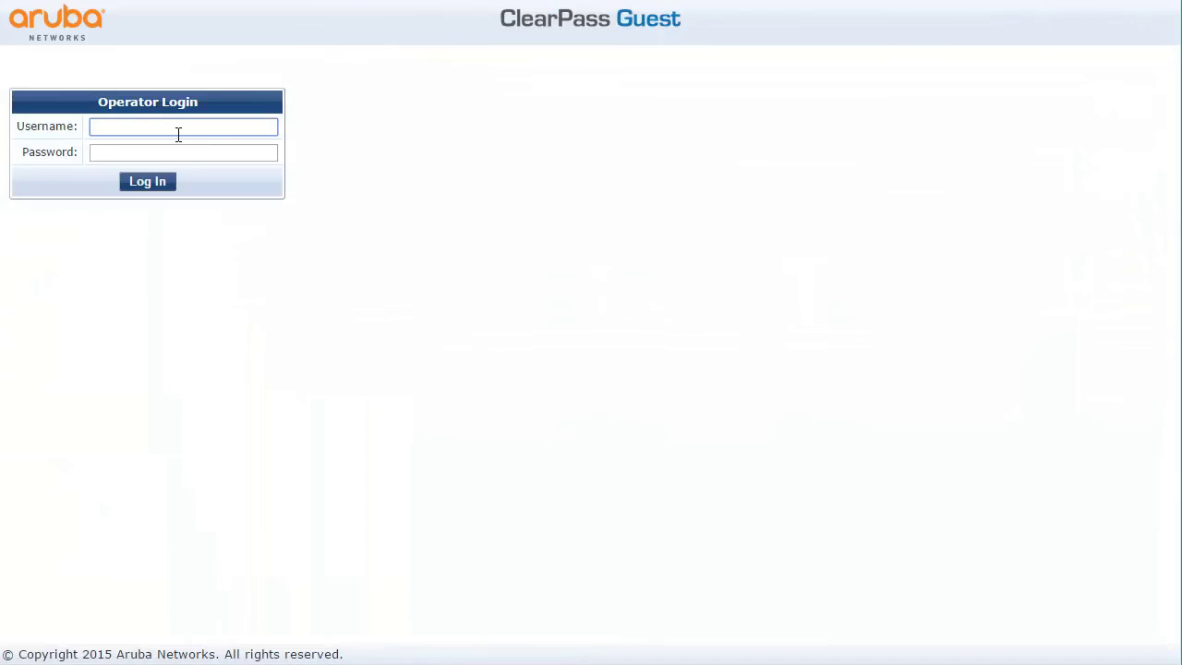
{"action": "type", "text": "gm"}
{"action": "key", "text": "Tab"}
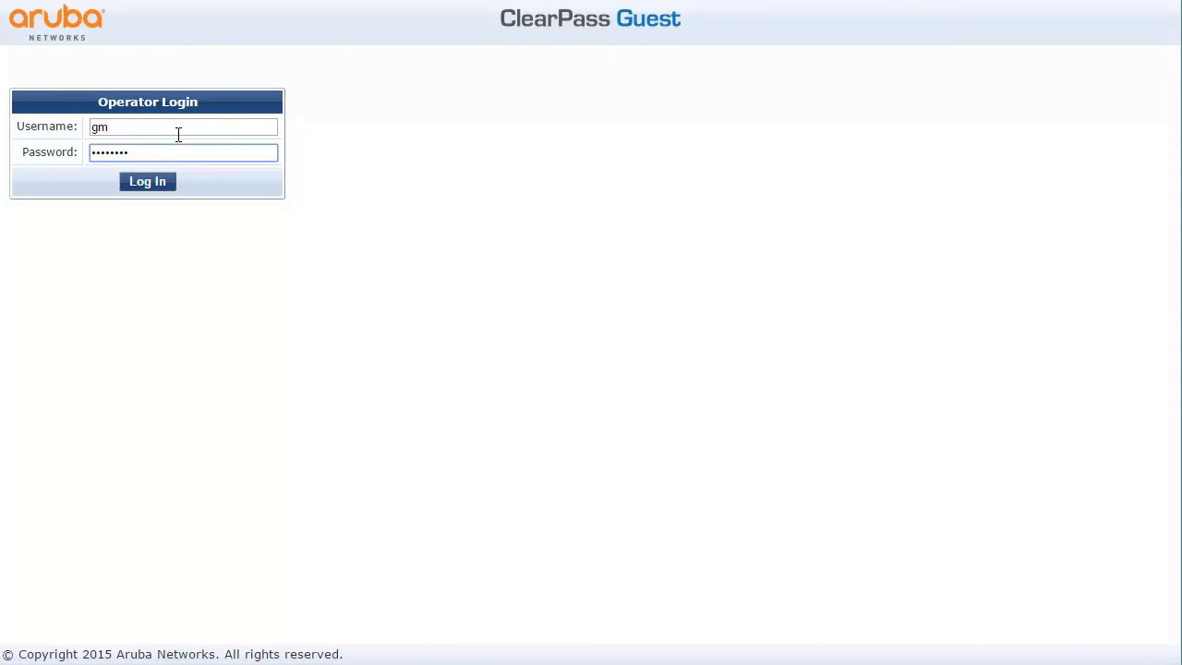
{"action": "left_click", "coordinate": [125, 182]}
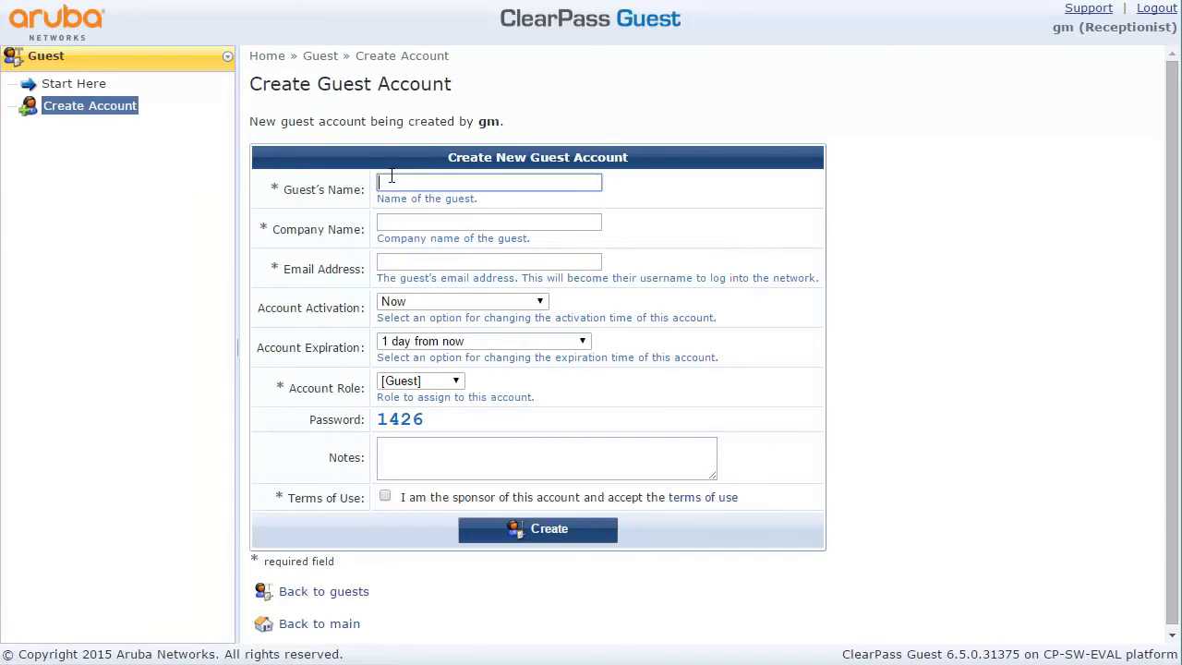
Enter the visitor's name, company and e-mail address in the new guest form
{"action": "type", "text": "T"}
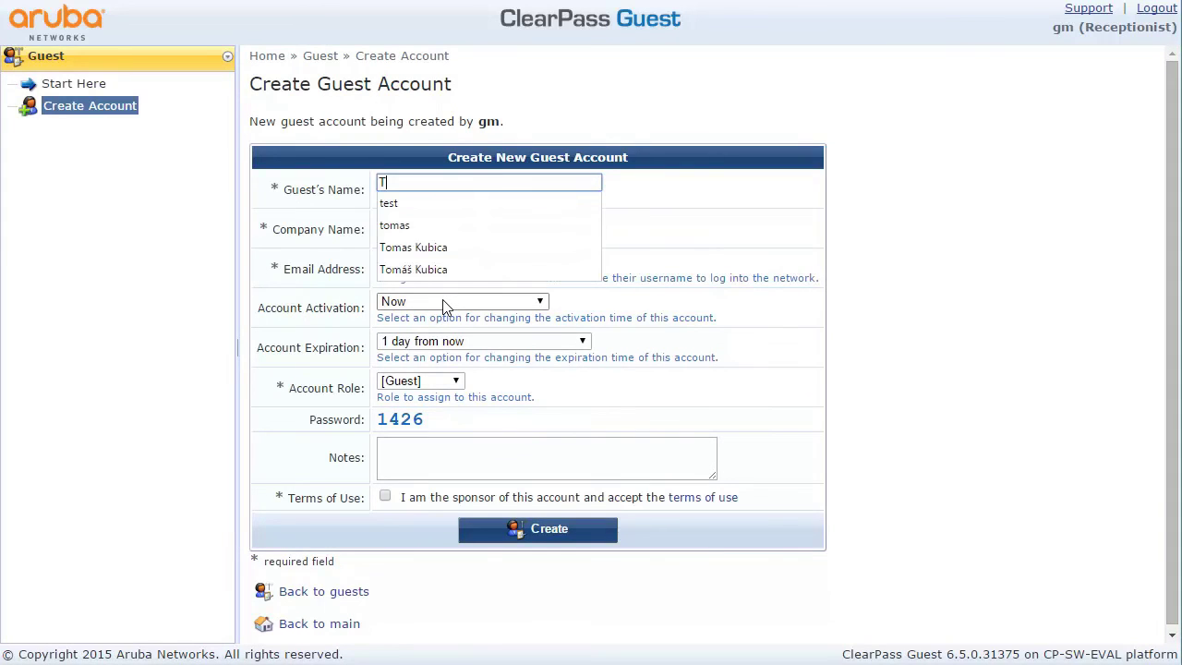
{"action": "type", "text": "omas"}
{"action": "key", "text": "Tab"}
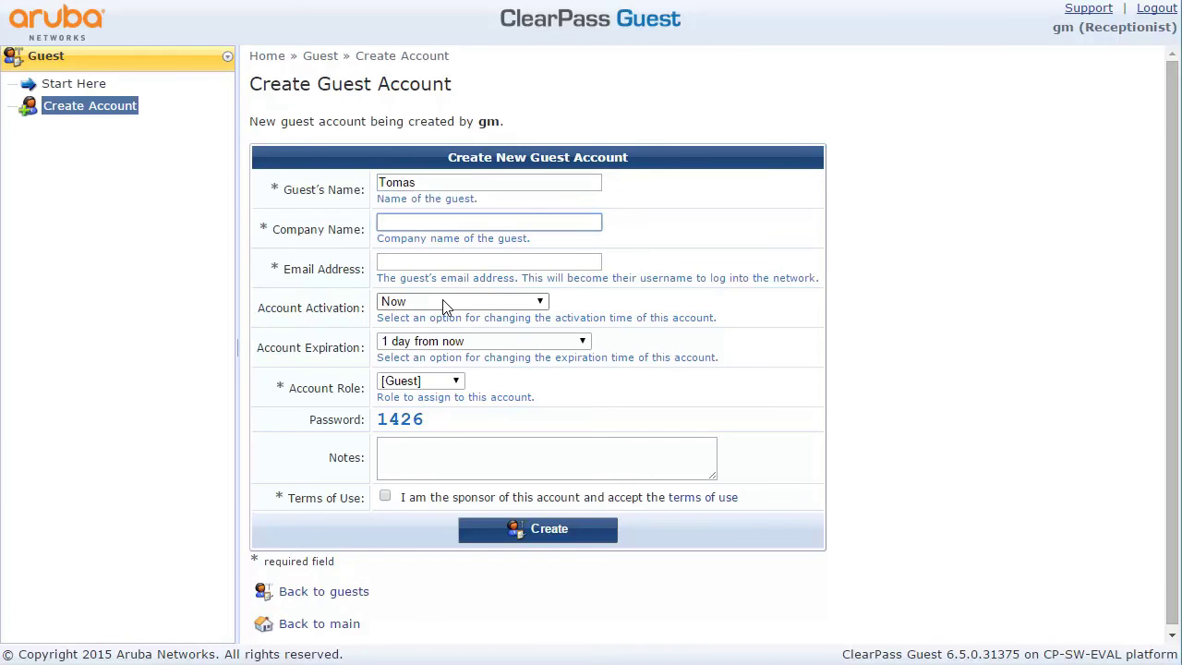
{"action": "type", "text": "hp"}
{"action": "key", "text": "Tab"}
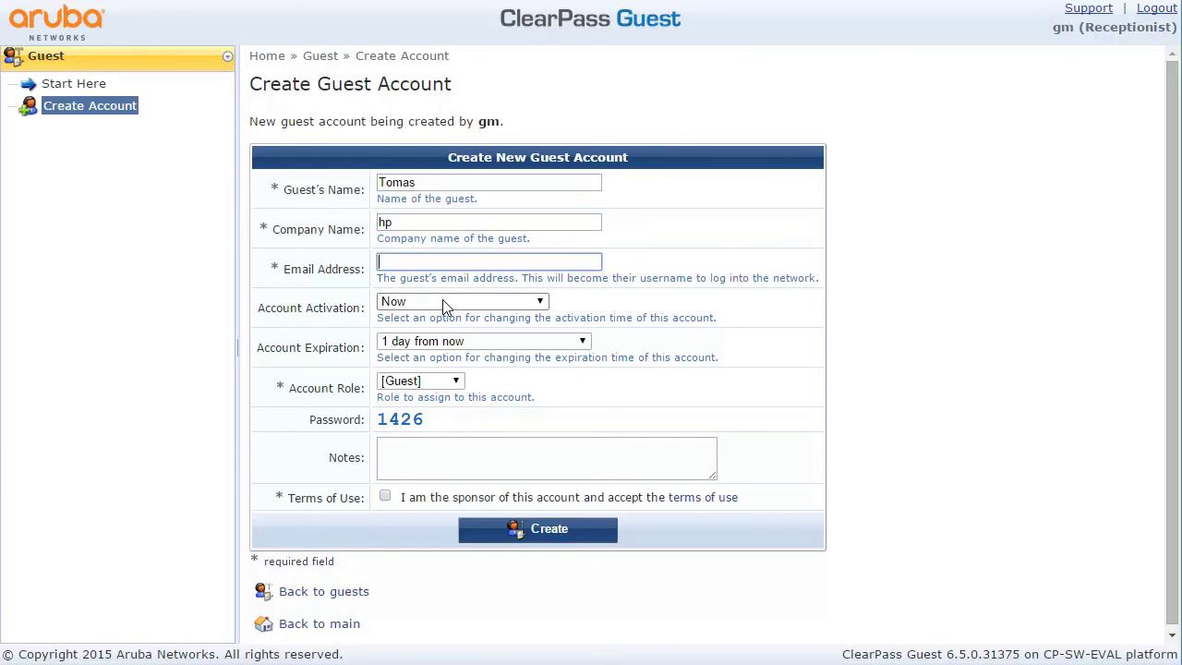
{"action": "type", "text": "tomas"}
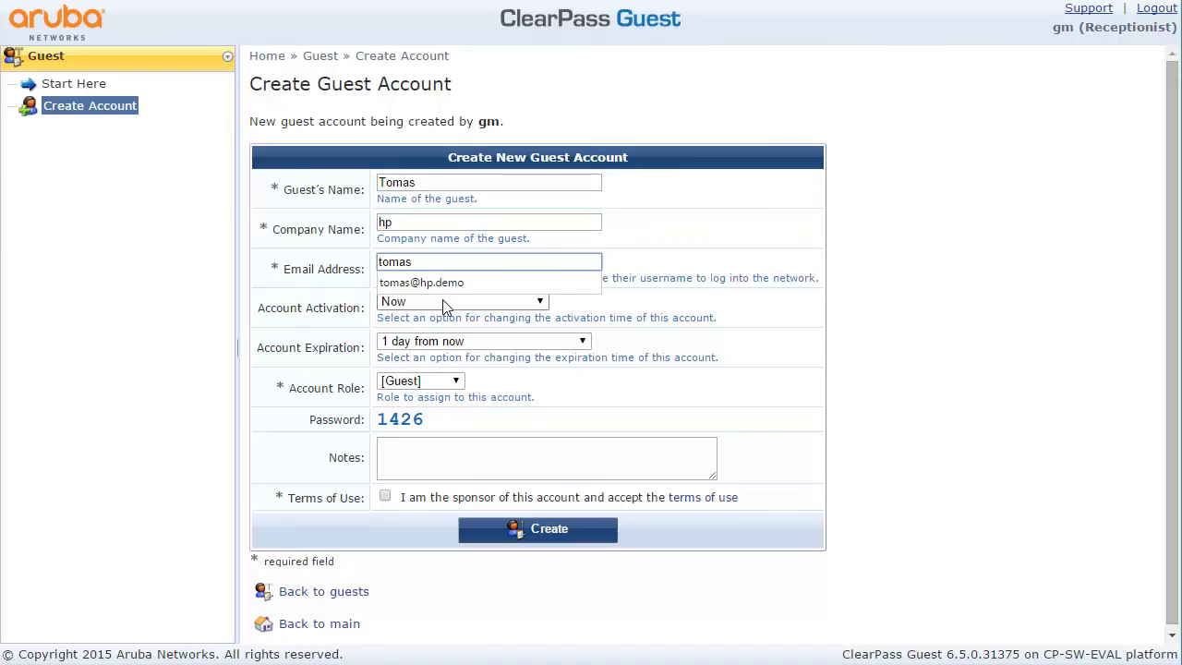
{"action": "left_click", "coordinate": [461, 290]}
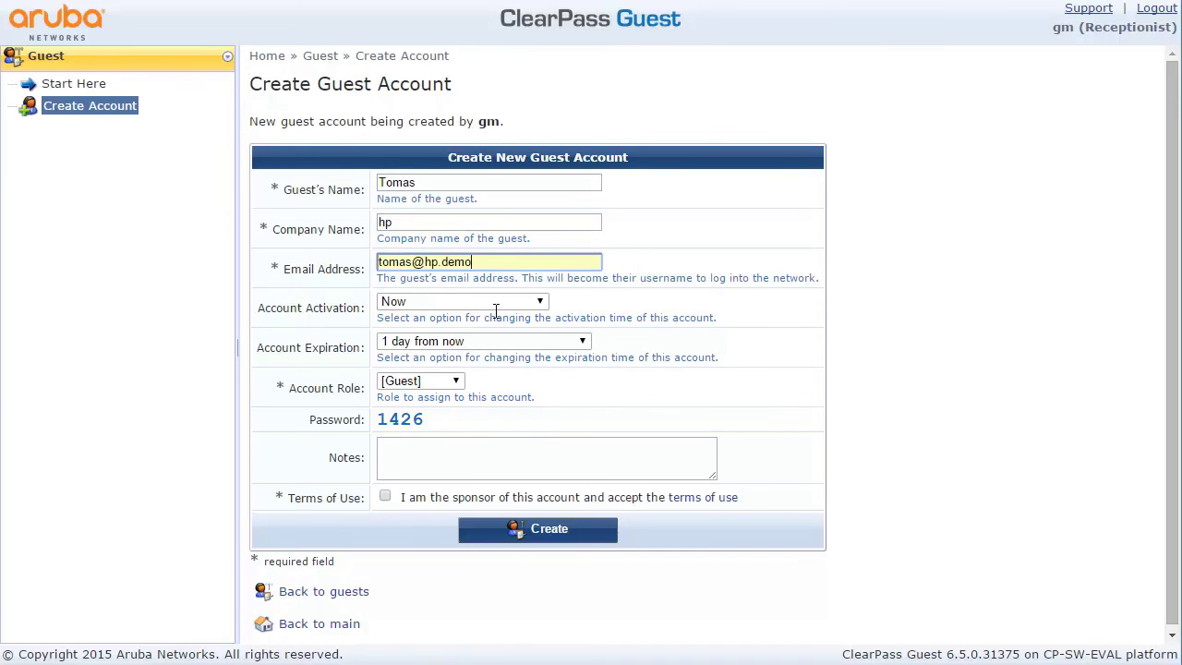
Keep activation Now and one-day expiry, accept the sponsor terms, and create the account
{"action": "left_click", "coordinate": [498, 303]}
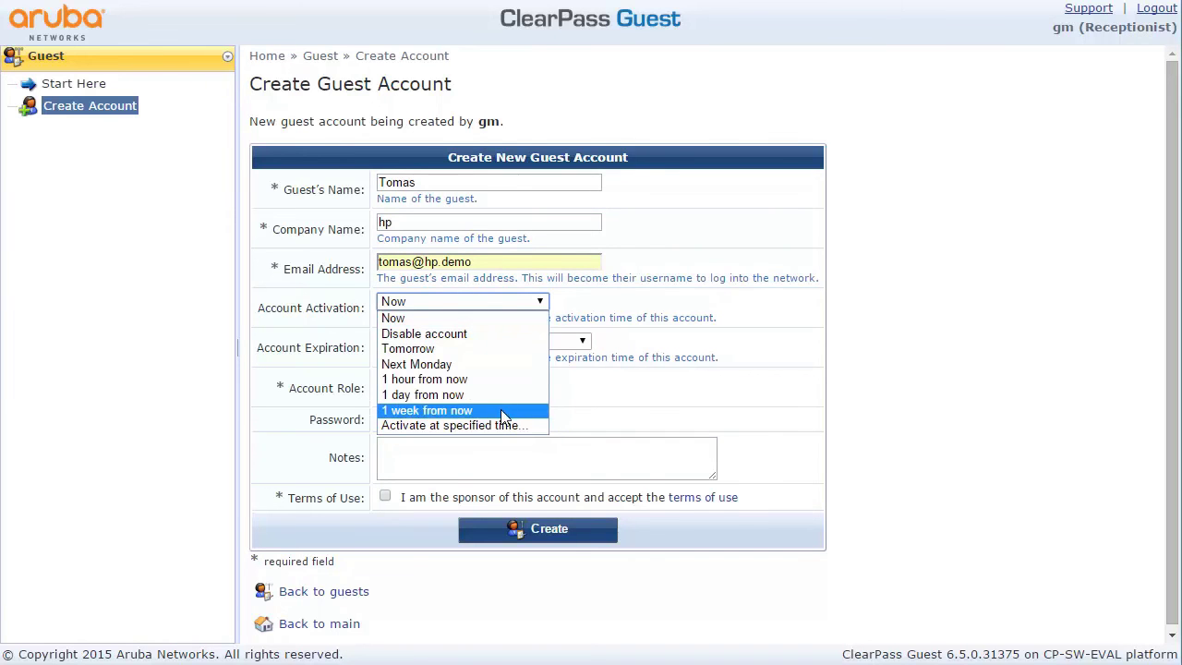
{"action": "left_click", "coordinate": [509, 319]}
{"action": "left_click", "coordinate": [482, 341]}
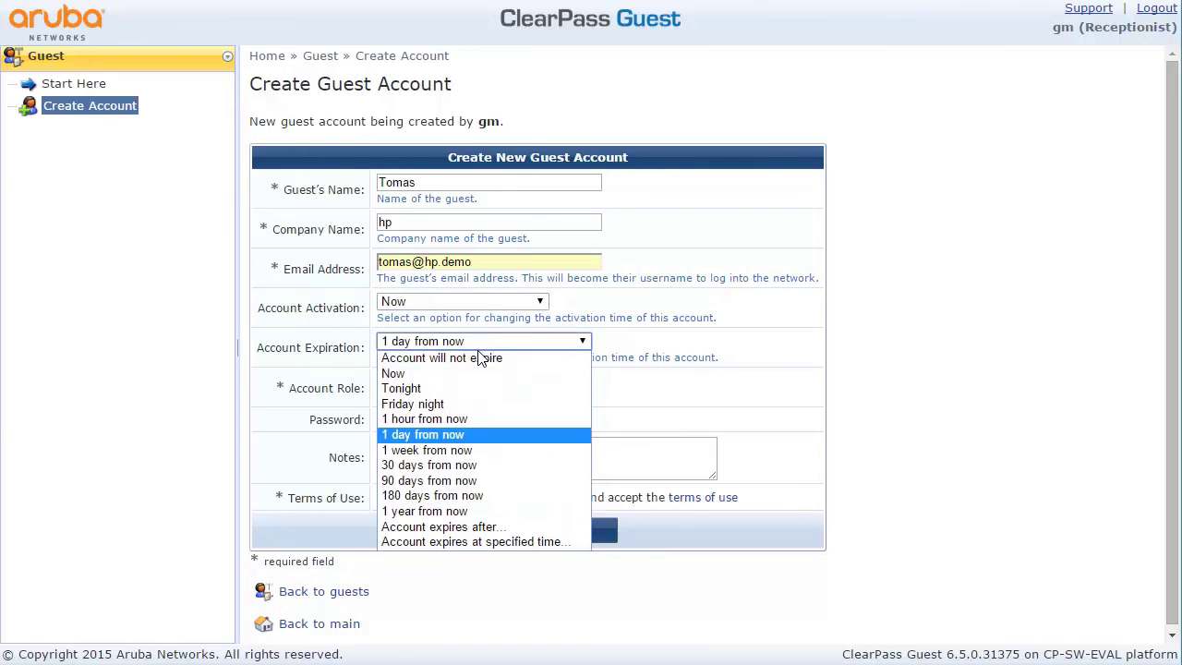
{"action": "left_click", "coordinate": [465, 431]}
{"action": "left_click", "coordinate": [450, 449]}
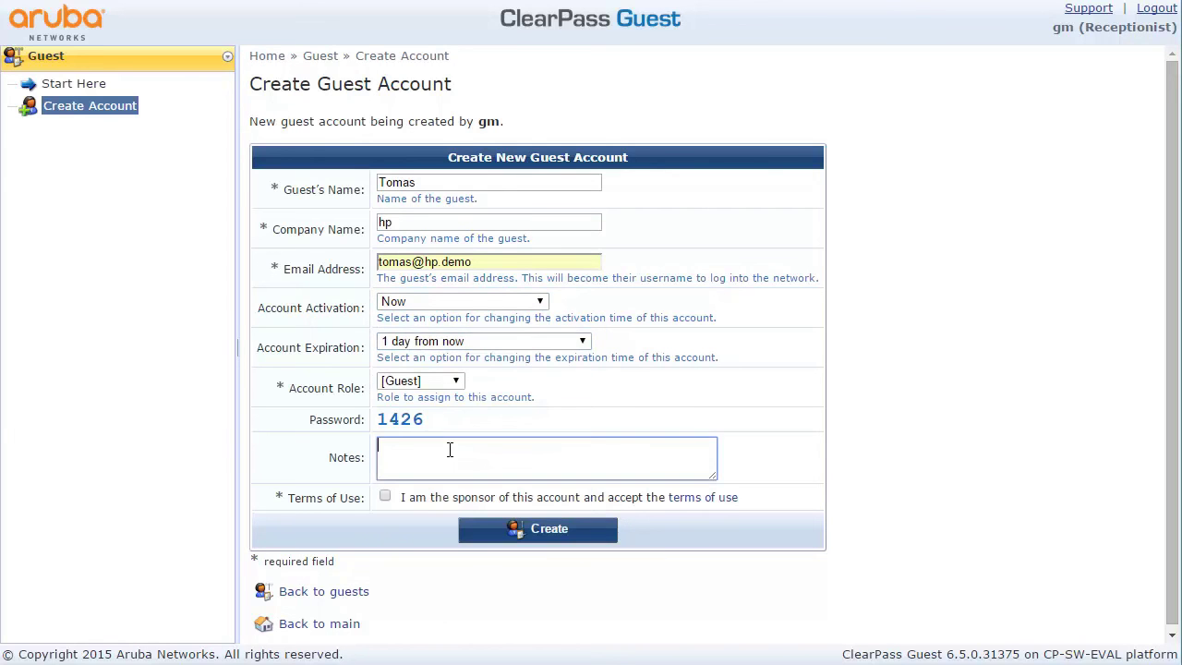
{"action": "left_click", "coordinate": [385, 497]}
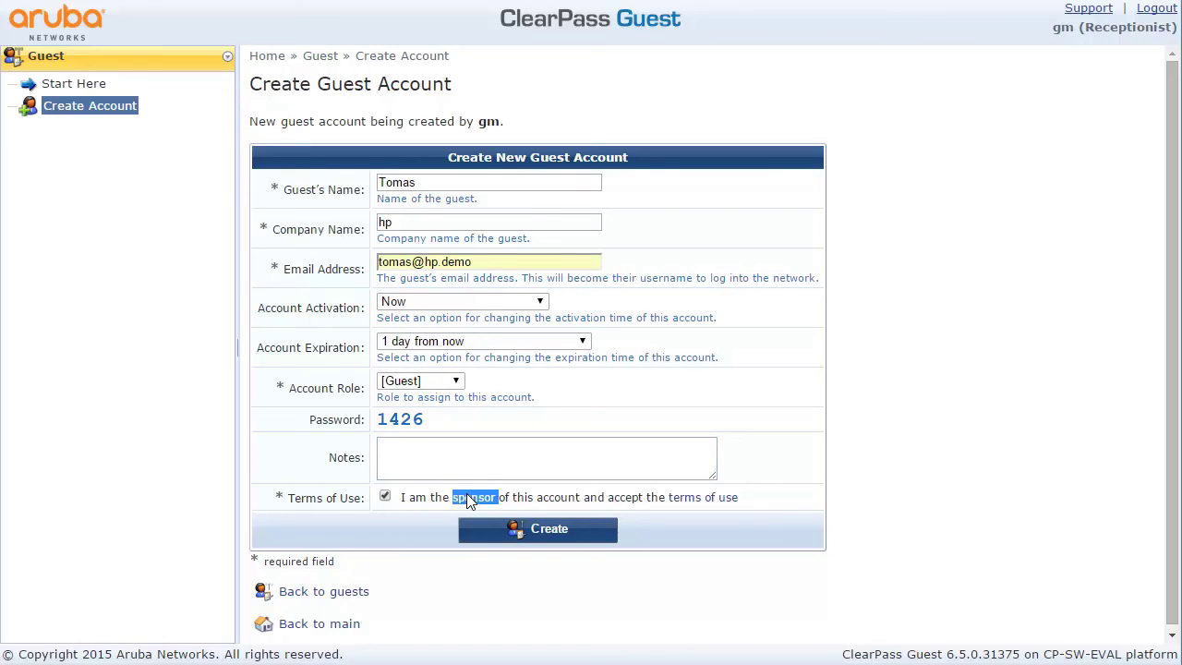
{"action": "left_click", "coordinate": [541, 538]}
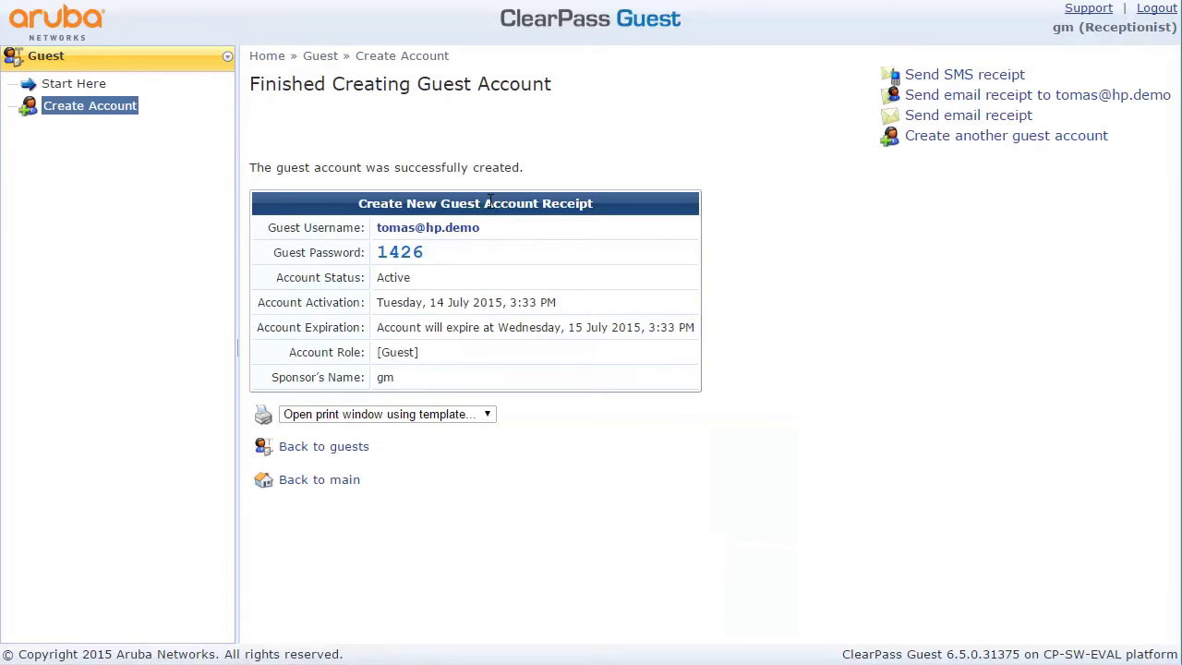
Log out of the receptionist session and sign back in as admin
{"action": "left_click", "coordinate": [1157, 9]}
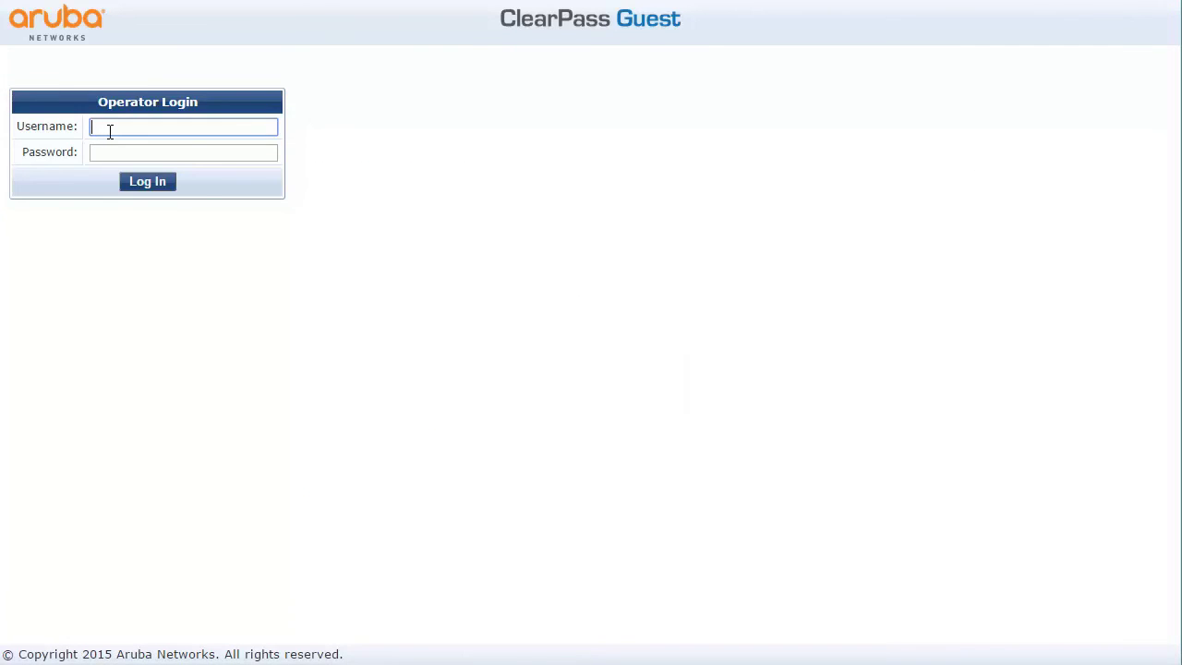
{"action": "type", "text": "admin"}
{"action": "key", "text": "Tab"}
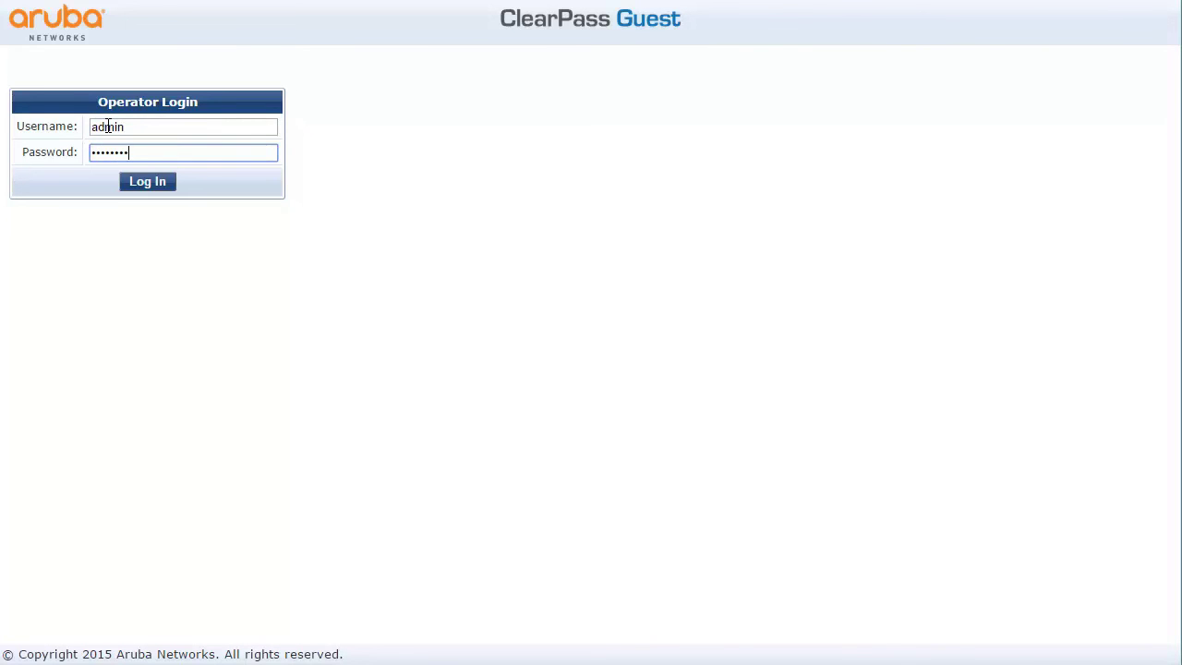
{"action": "key", "text": "Return"}
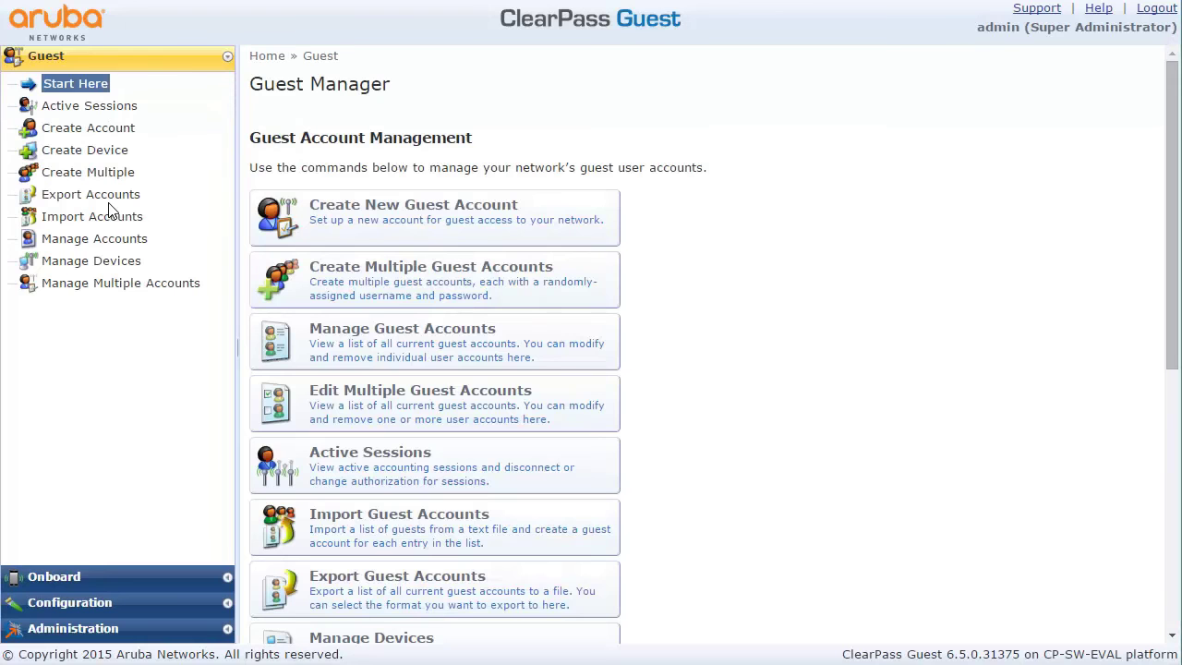
Create two guest accounts activating now, expiring in 1 week, with a 1-hour lifetime
{"action": "left_click", "coordinate": [105, 176]}
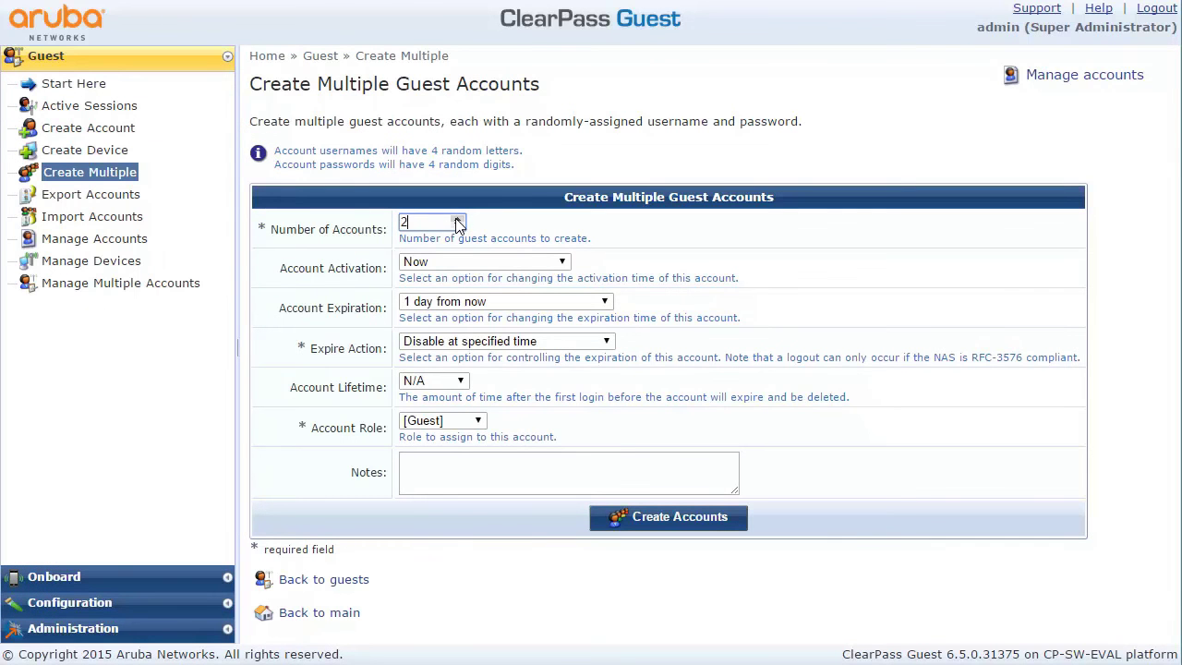
{"action": "left_click", "coordinate": [460, 262]}
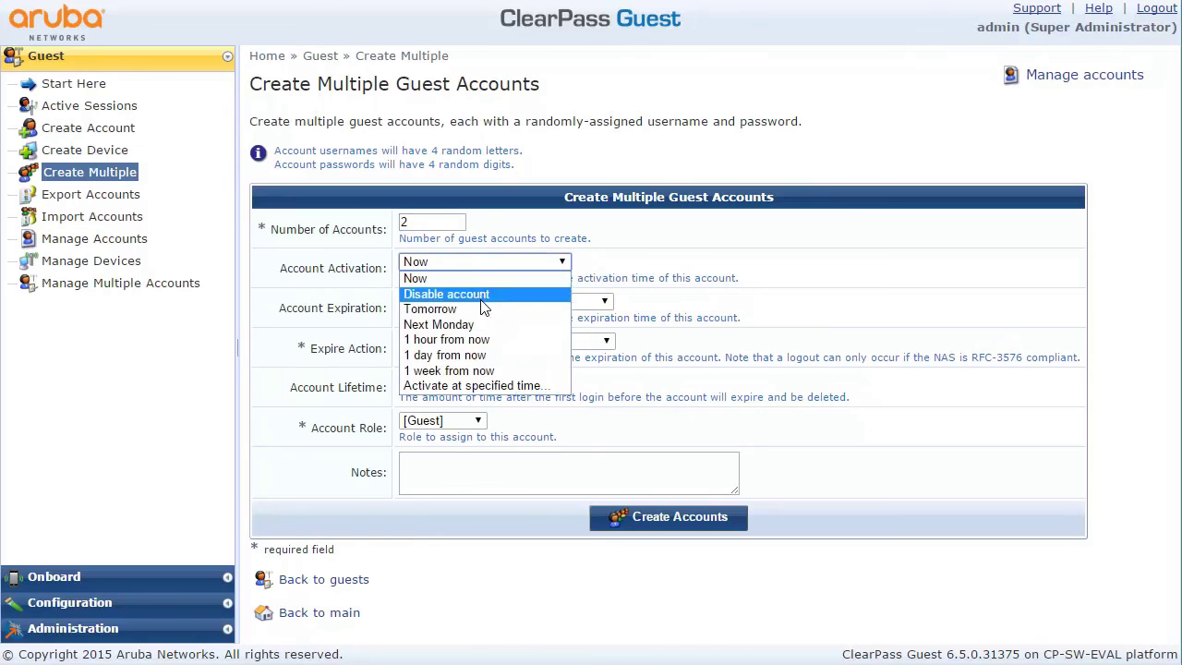
{"action": "left_click", "coordinate": [462, 278]}
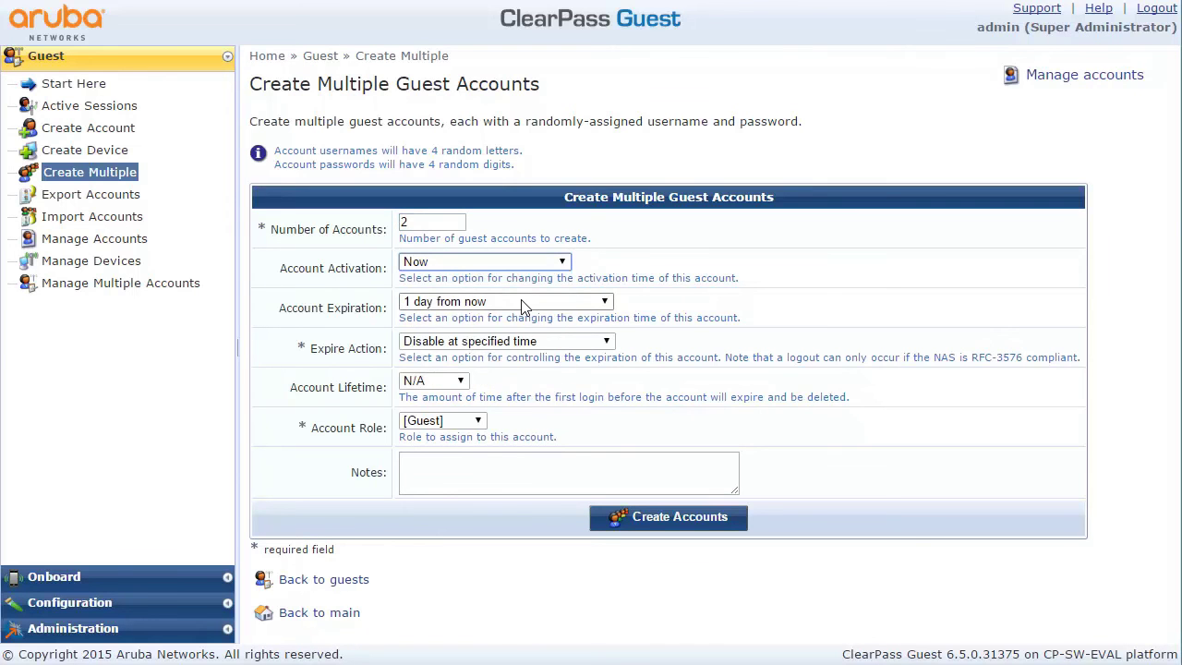
{"action": "left_click", "coordinate": [523, 305]}
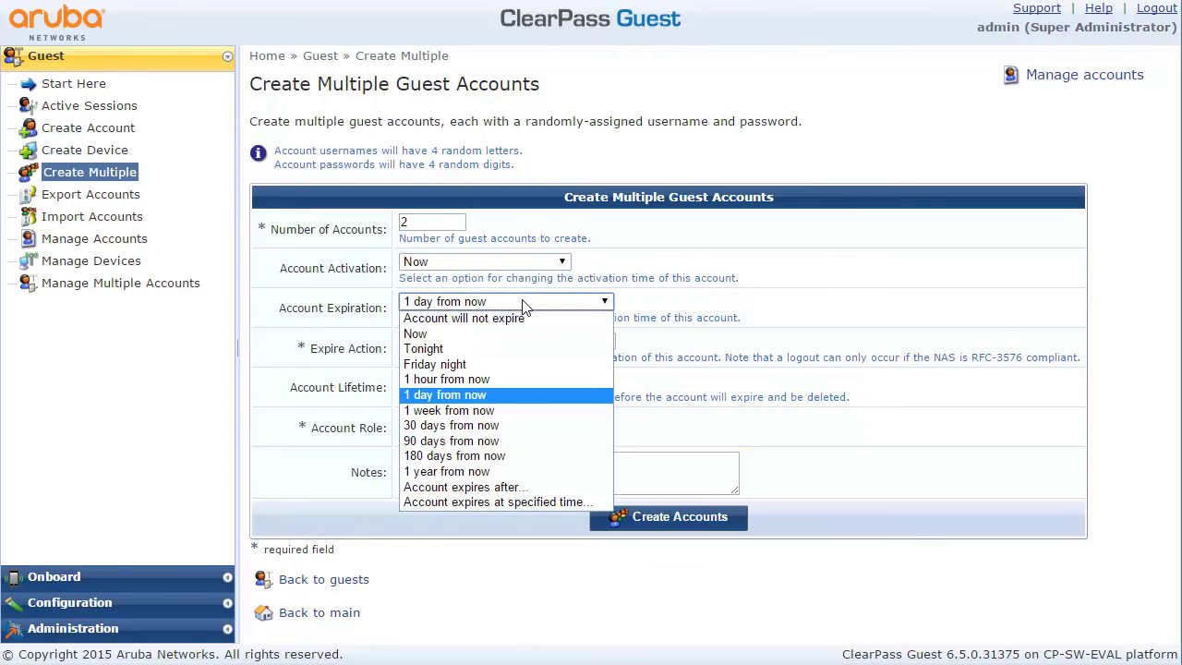
{"action": "left_click", "coordinate": [514, 411]}
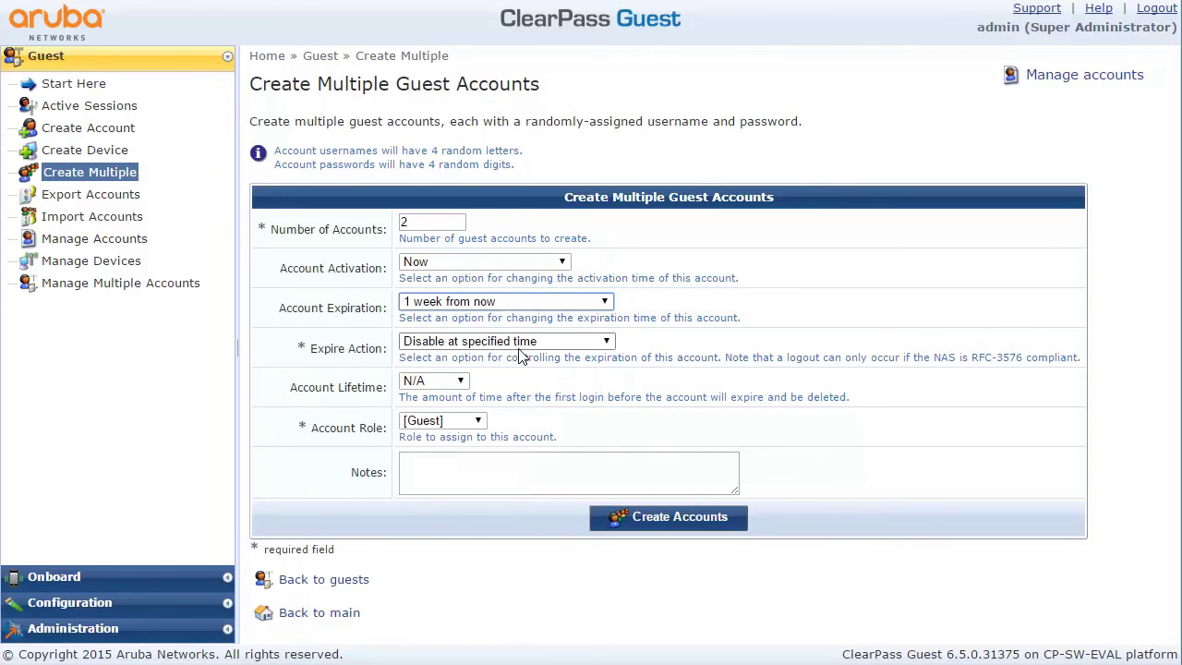
{"action": "left_click", "coordinate": [462, 384]}
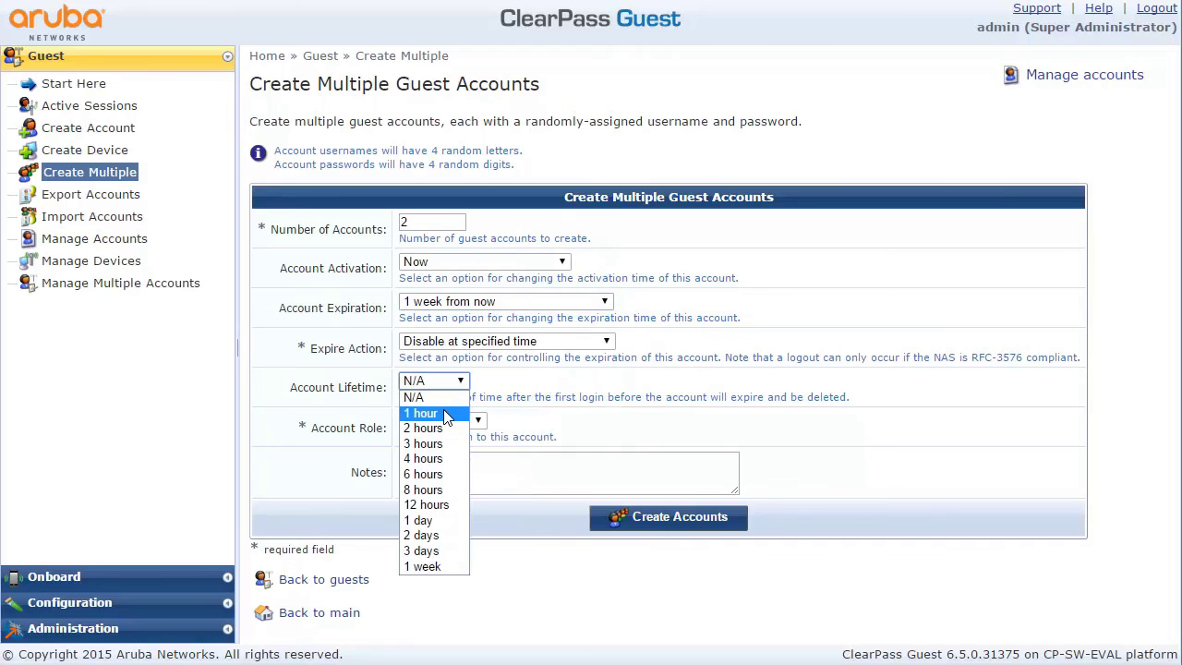
{"action": "left_click", "coordinate": [445, 414]}
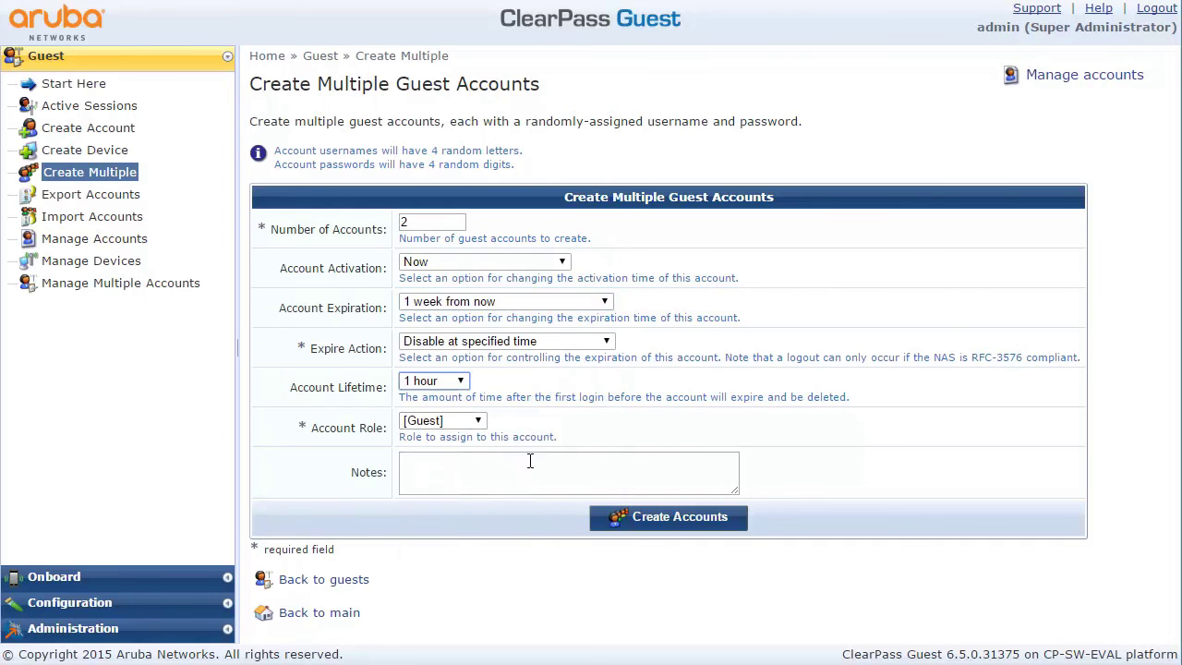
{"action": "left_click", "coordinate": [625, 519]}
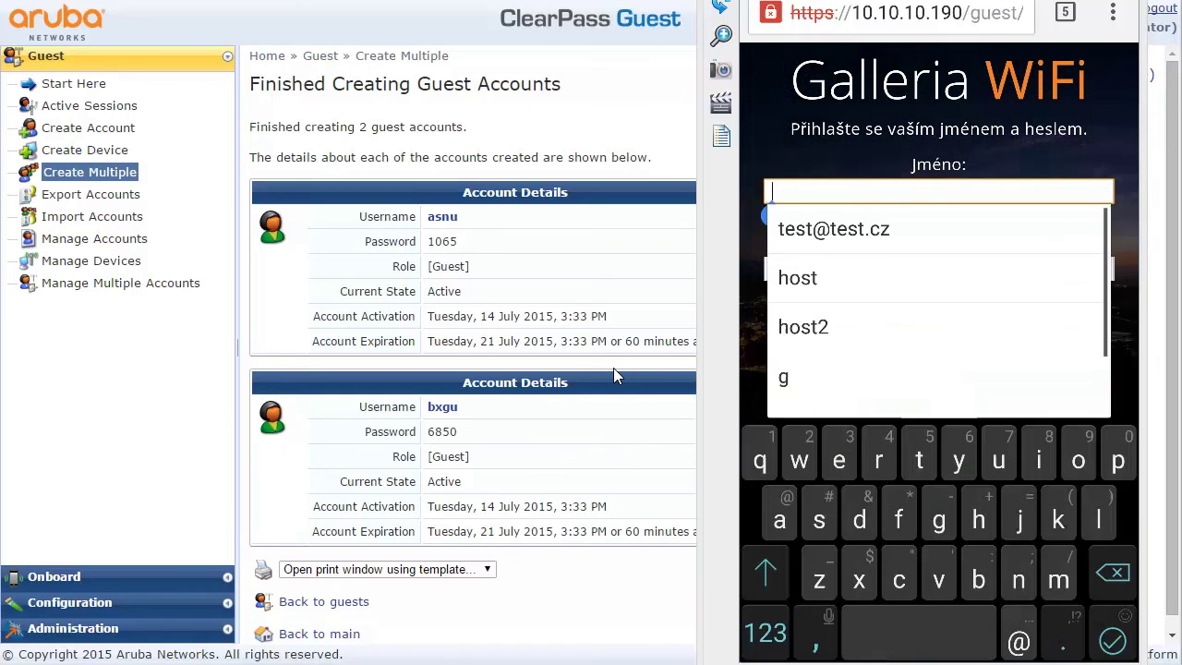
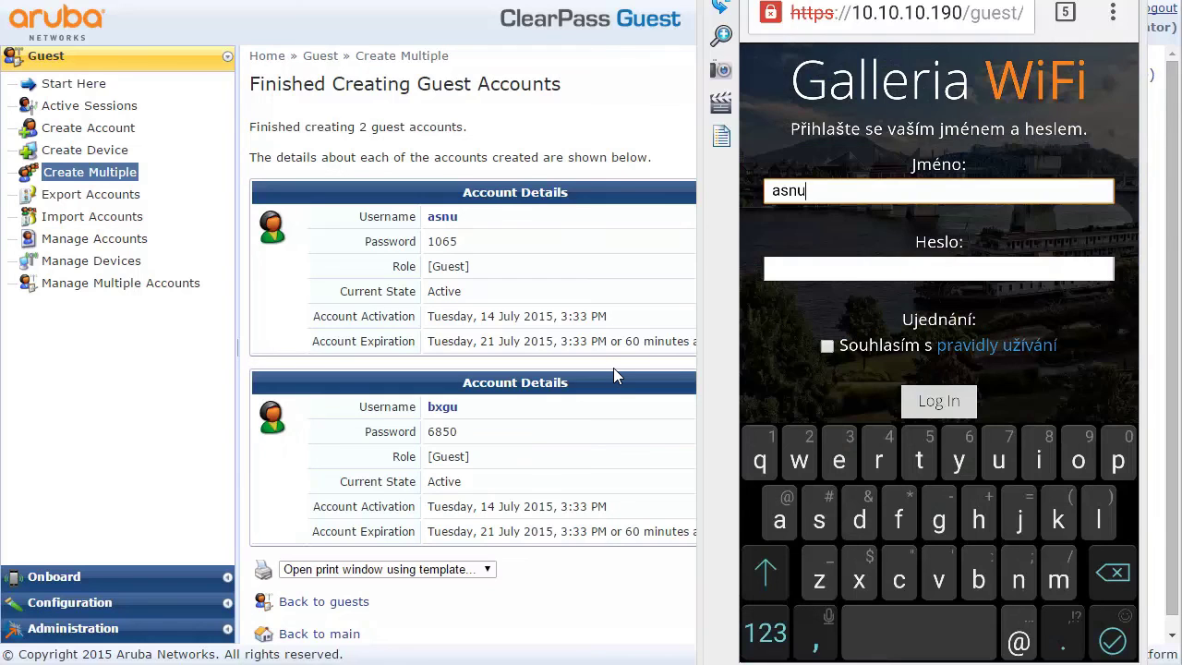
Enter the first guest account's username and password in Jméno and Heslo, and accept the Souhlasím terms
{"action": "key", "text": "Tab"}
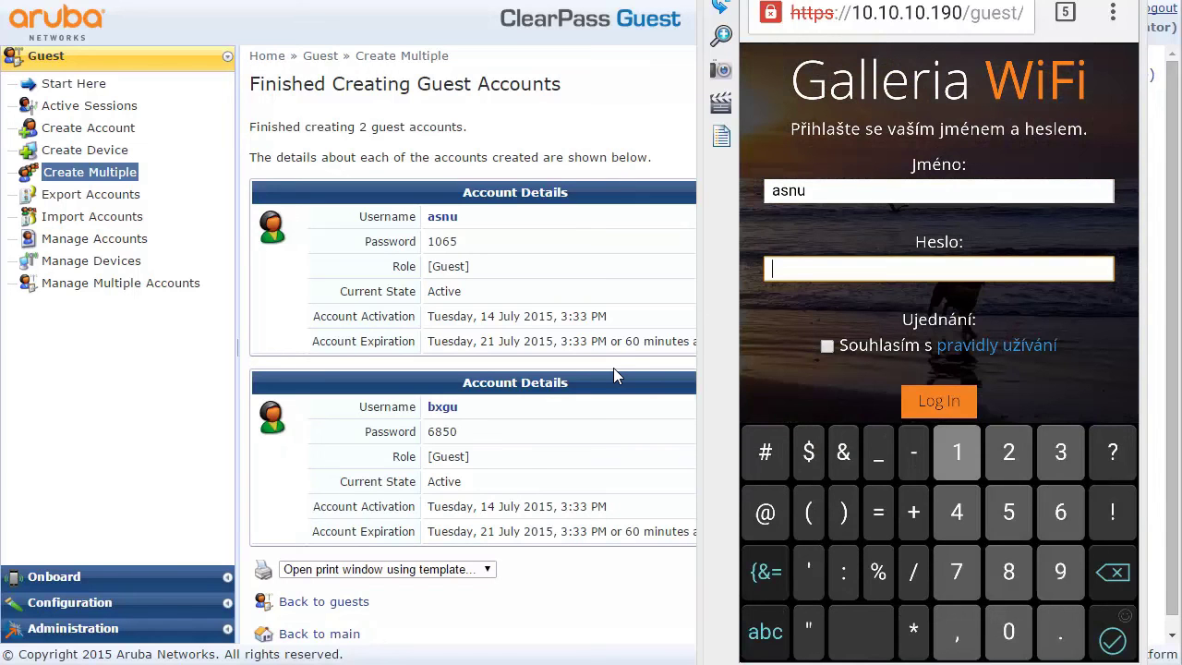
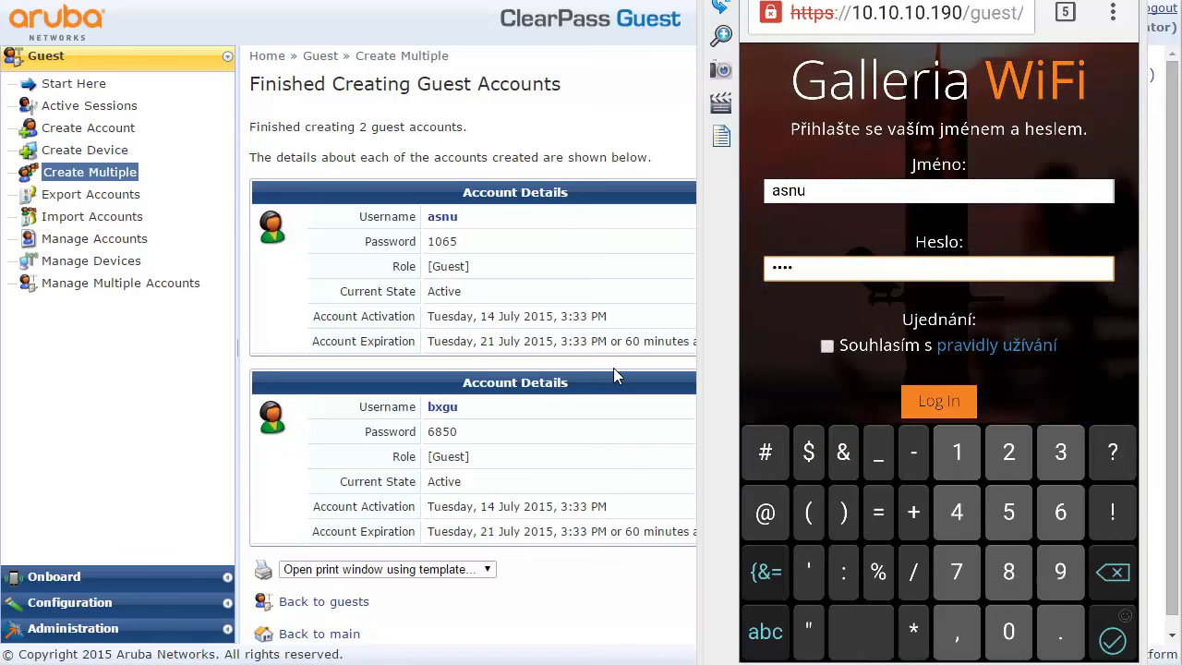
{"action": "left_click", "coordinate": [826, 346]}
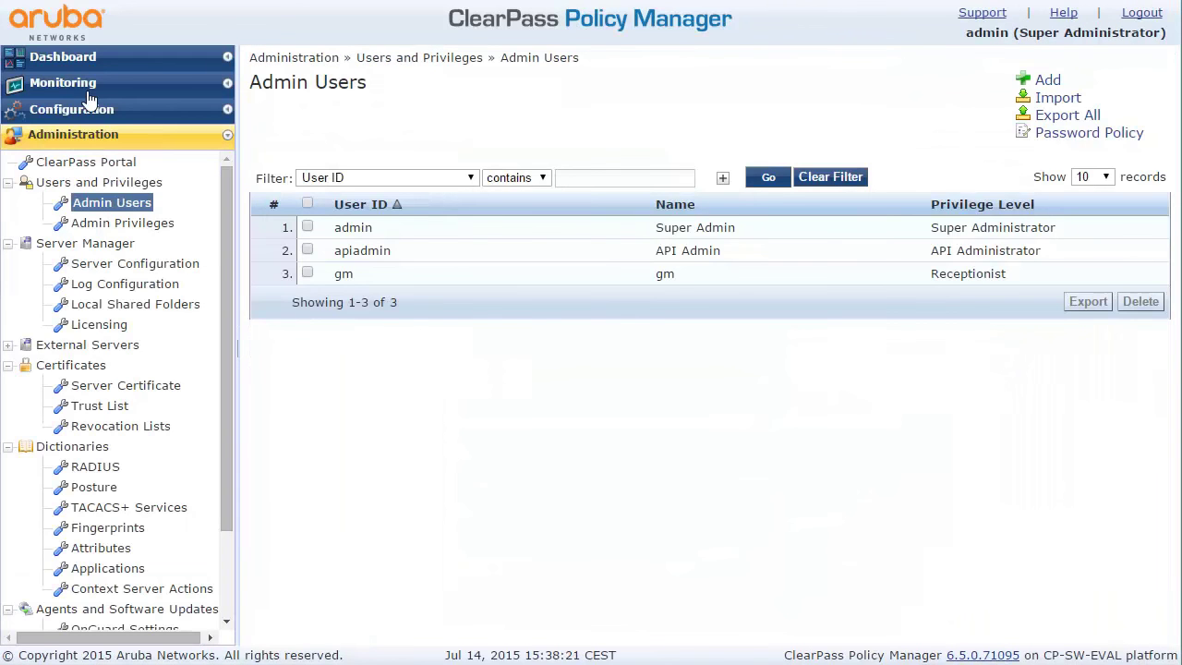
Log back into Policy Manager as the admin user and open Monitoring > Access Tracker
{"action": "left_click", "coordinate": [67, 81]}
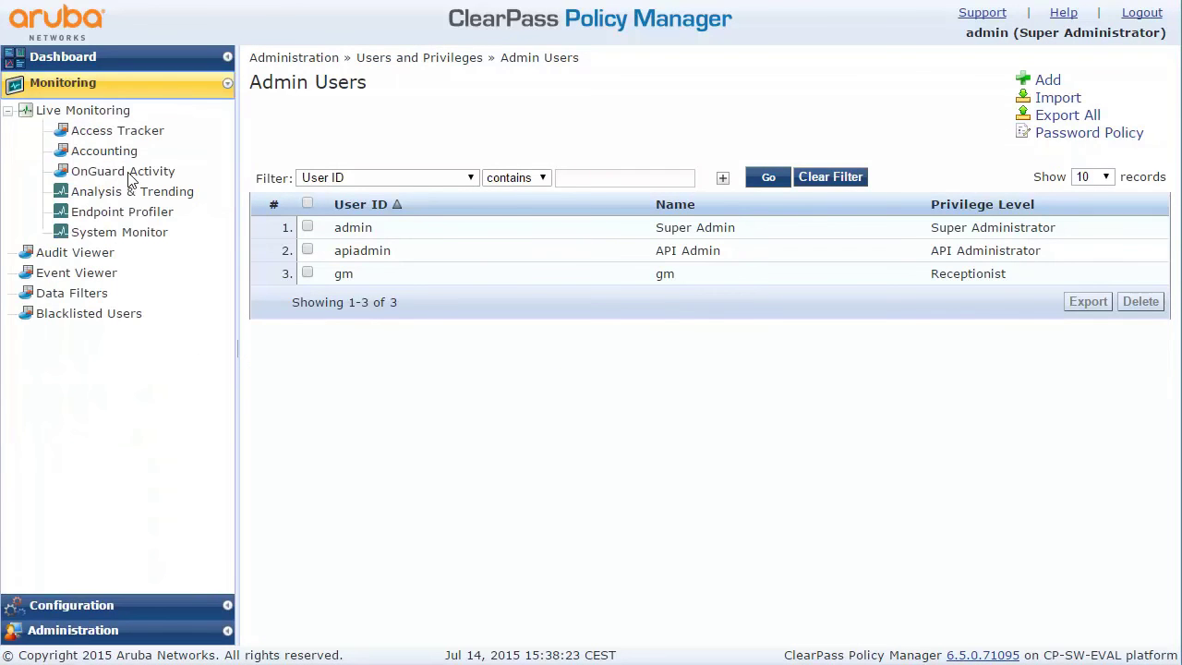
{"action": "left_click", "coordinate": [120, 131]}
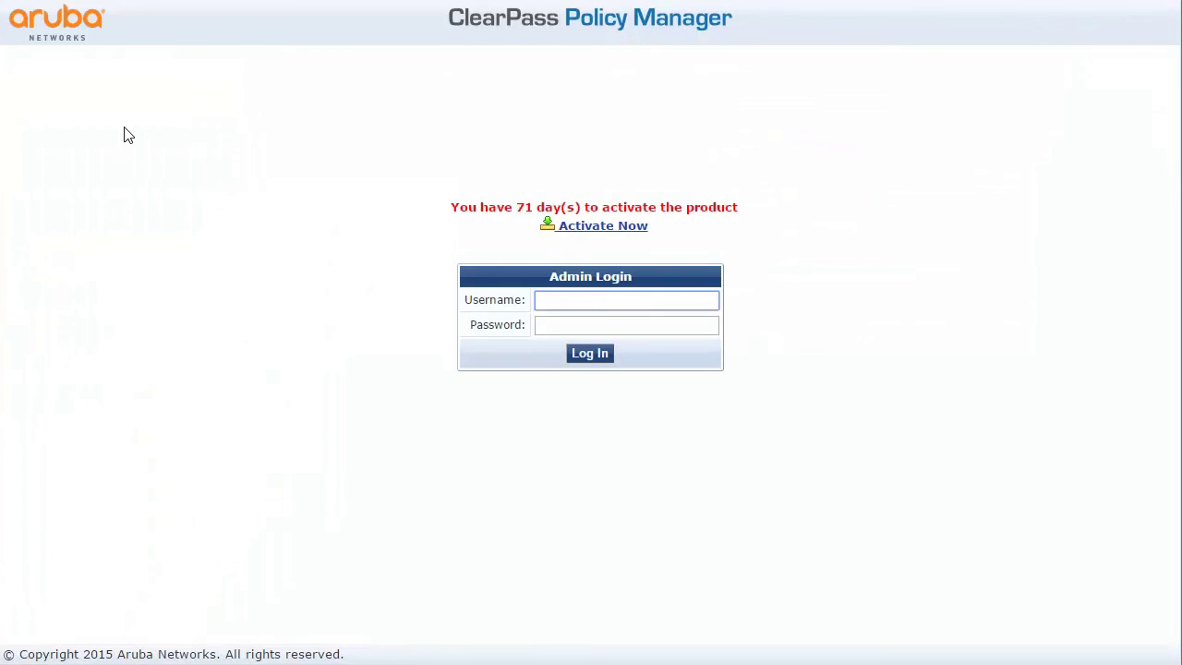
{"action": "type", "text": "admin"}
{"action": "key", "text": "Tab"}
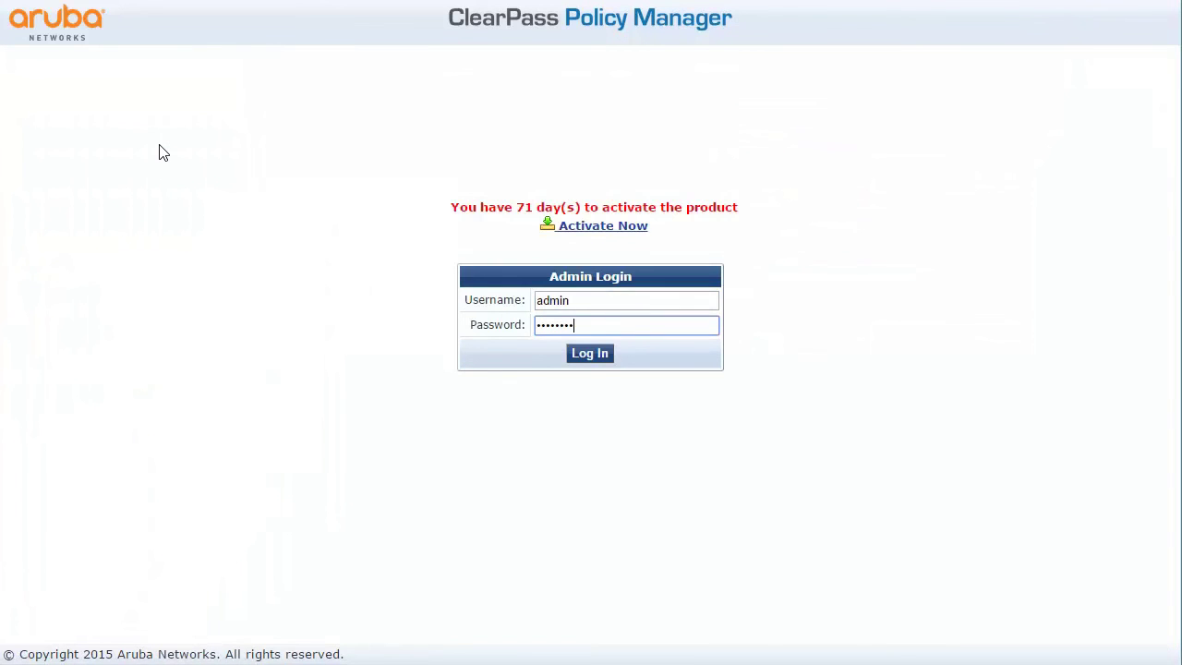
{"action": "key", "text": "Return"}
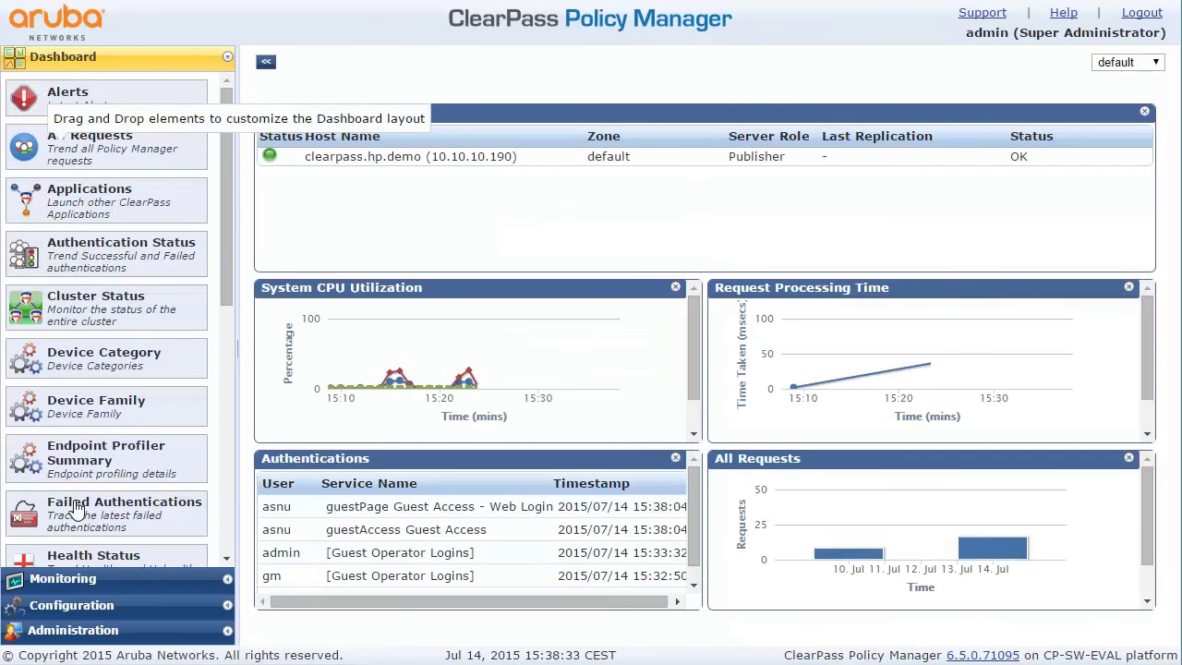
{"action": "left_click", "coordinate": [180, 578]}
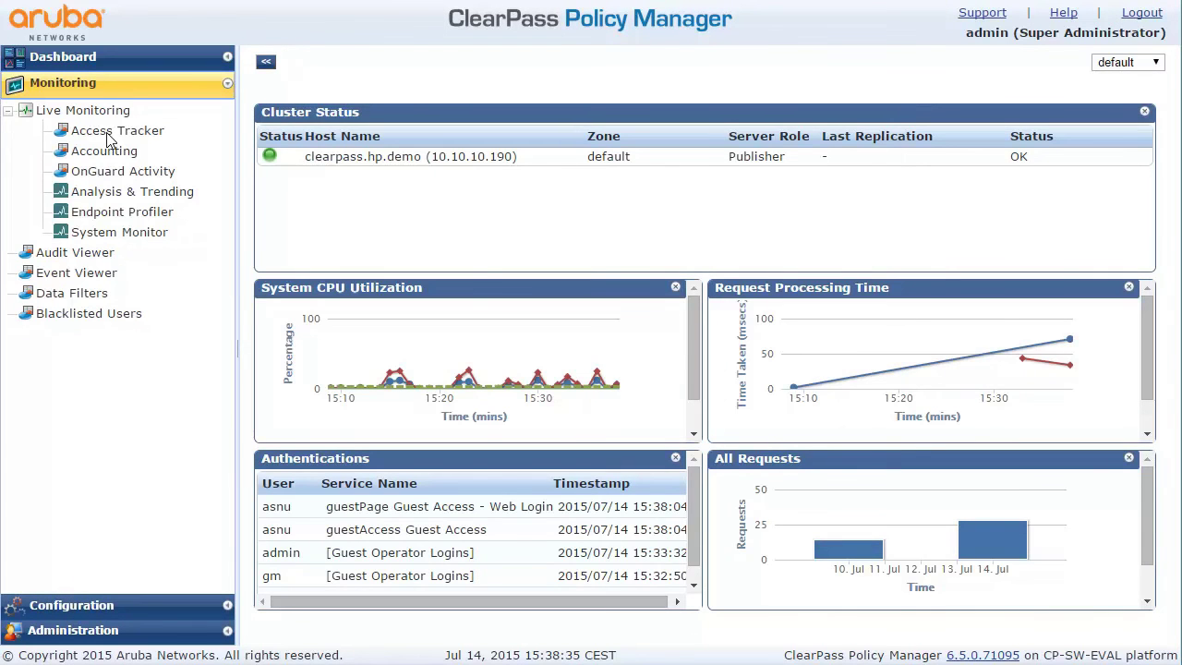
{"action": "left_click", "coordinate": [111, 133]}
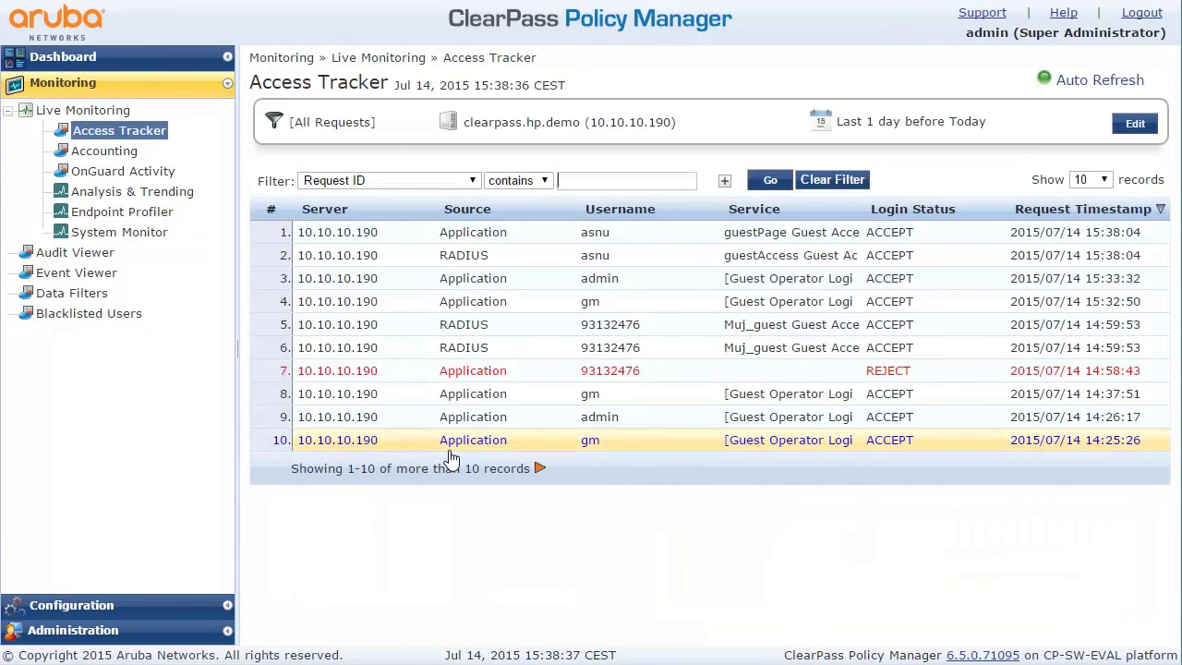
Review the guest web-login request's Input and Output tabs, then the RADIUS request's Input details
{"action": "left_click", "coordinate": [490, 250]}
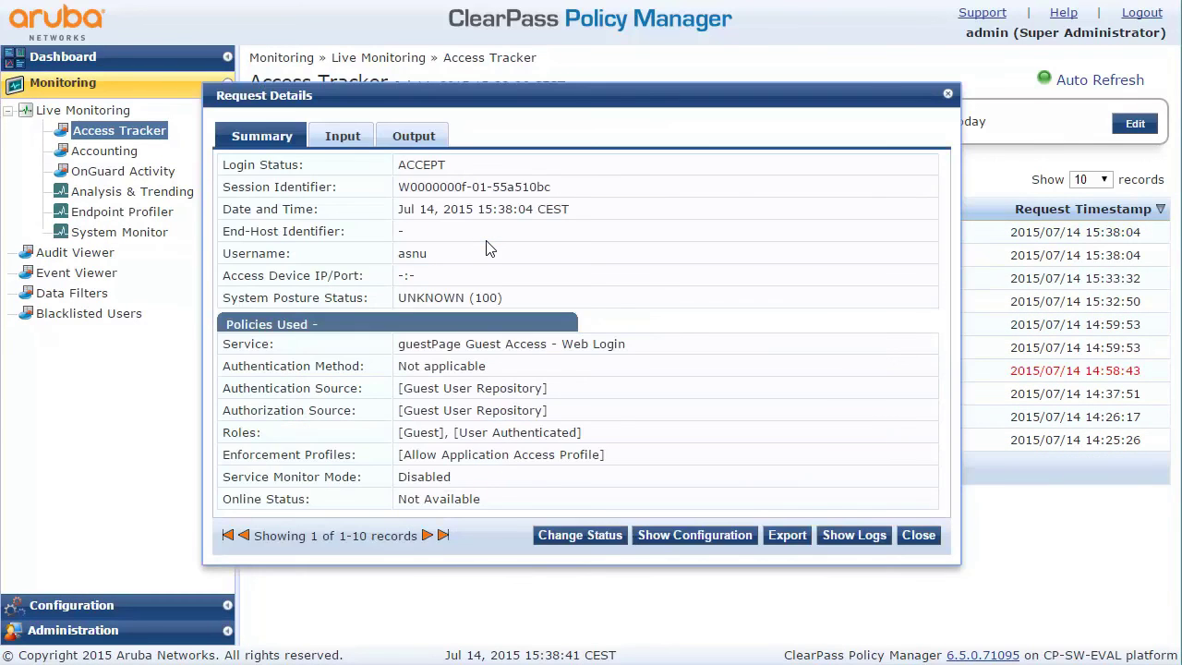
{"action": "left_click", "coordinate": [346, 137]}
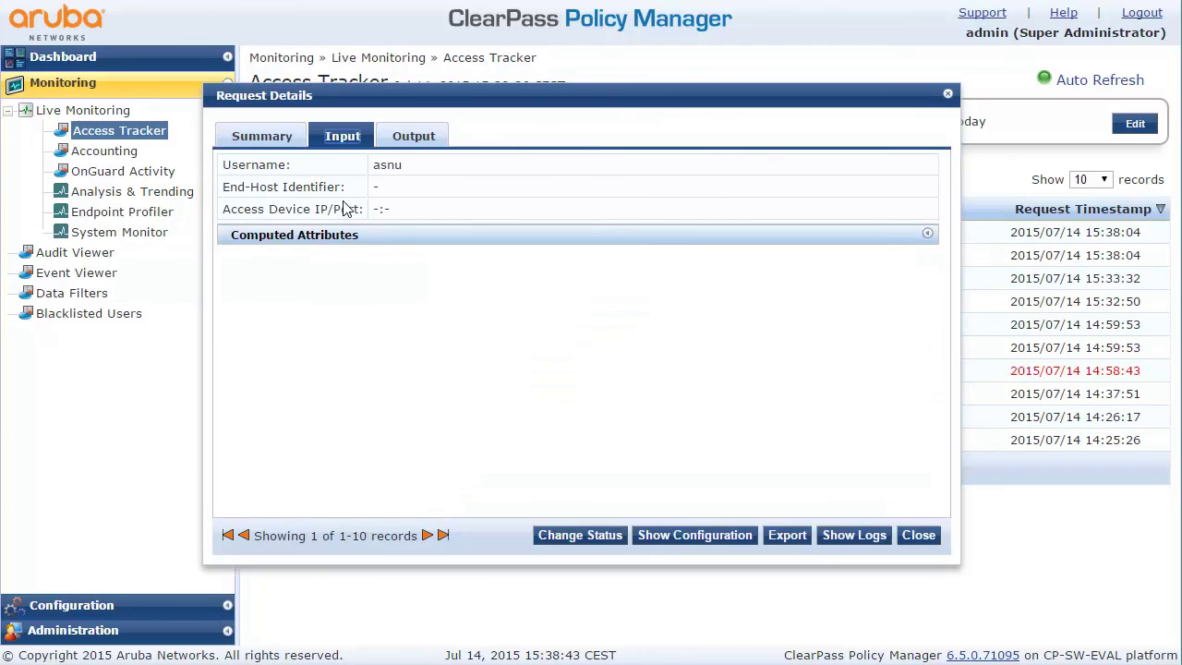
{"action": "left_click", "coordinate": [405, 145]}
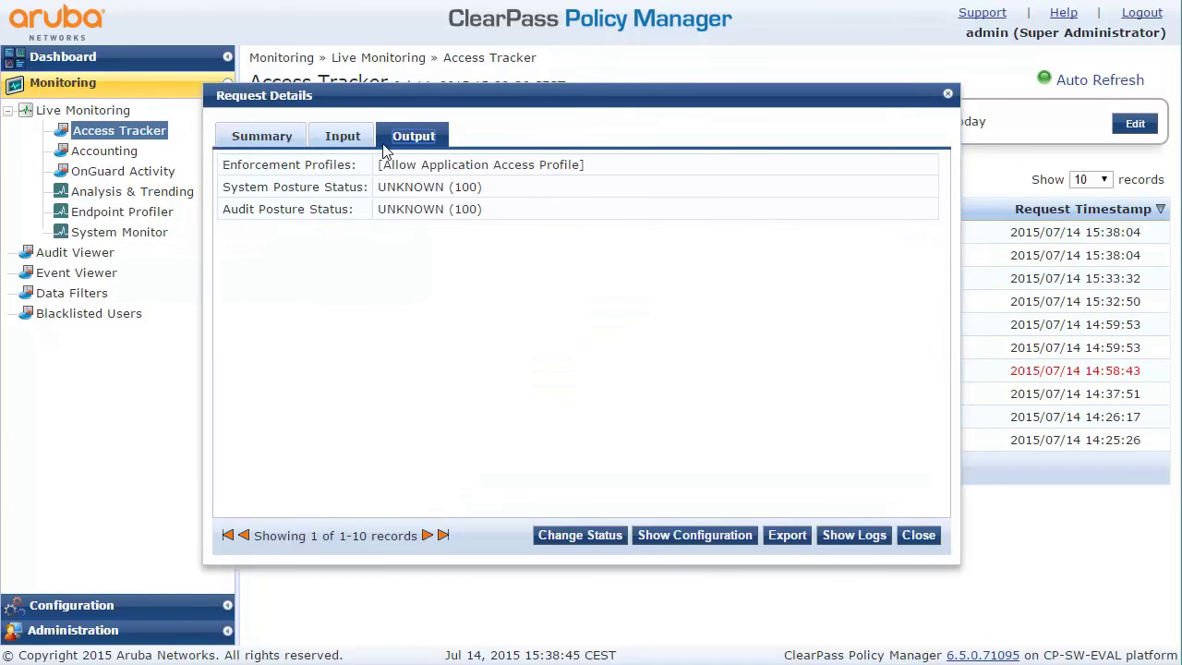
{"action": "left_click", "coordinate": [918, 535]}
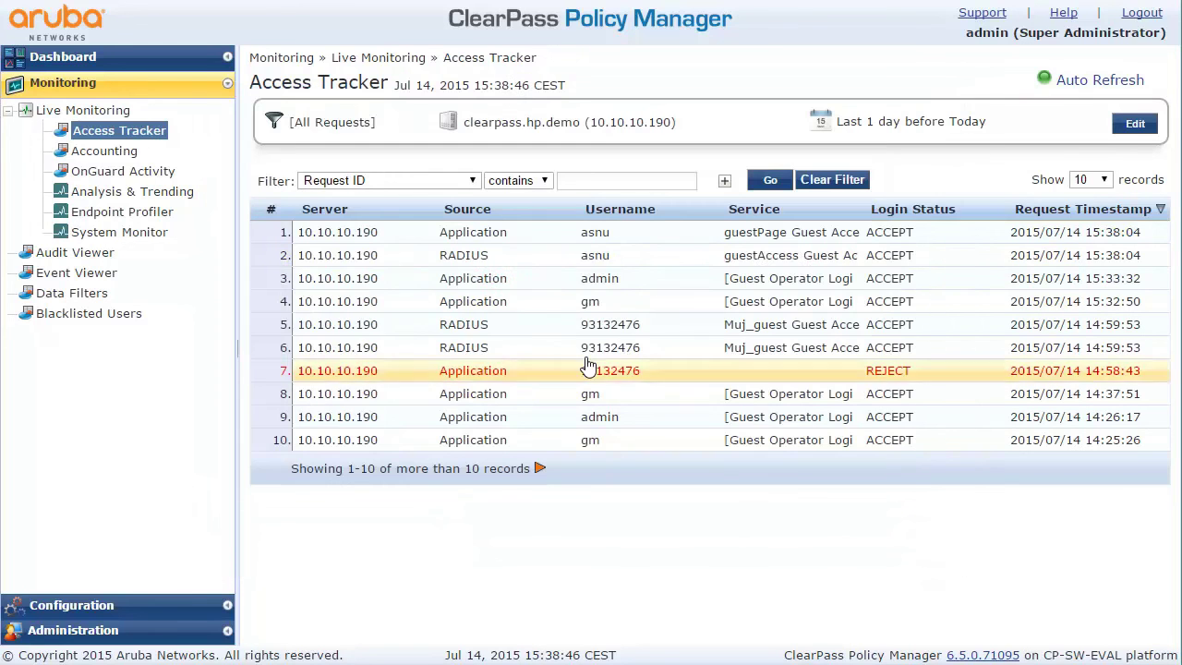
{"action": "left_click", "coordinate": [485, 257]}
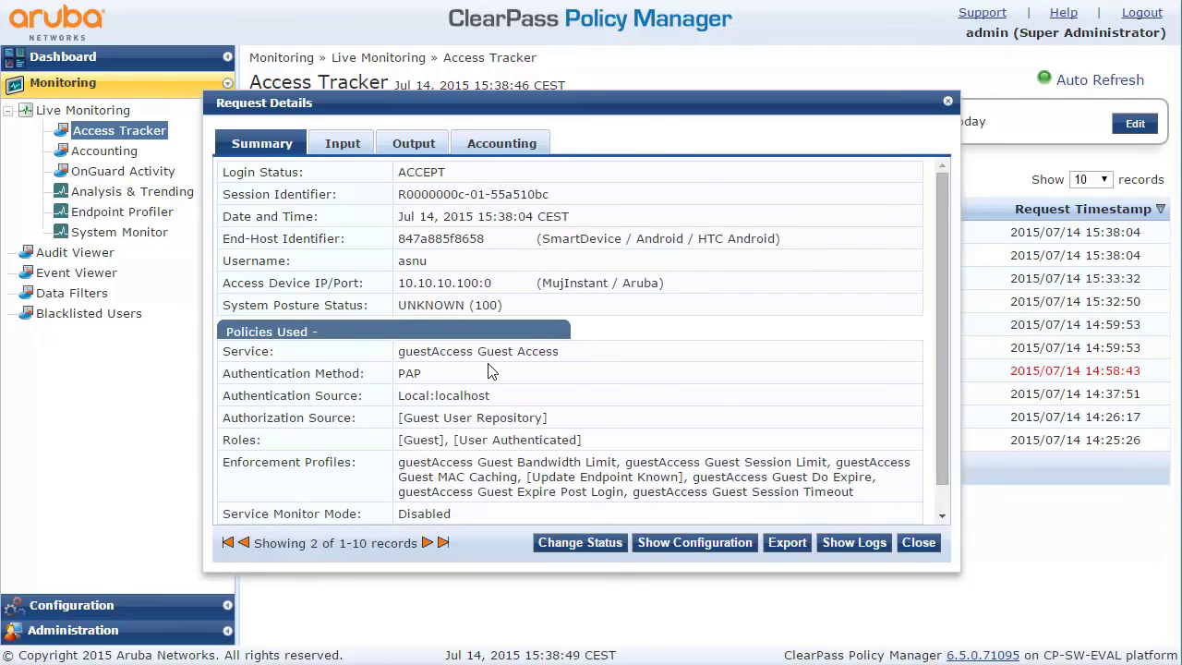
{"action": "left_click", "coordinate": [342, 145]}
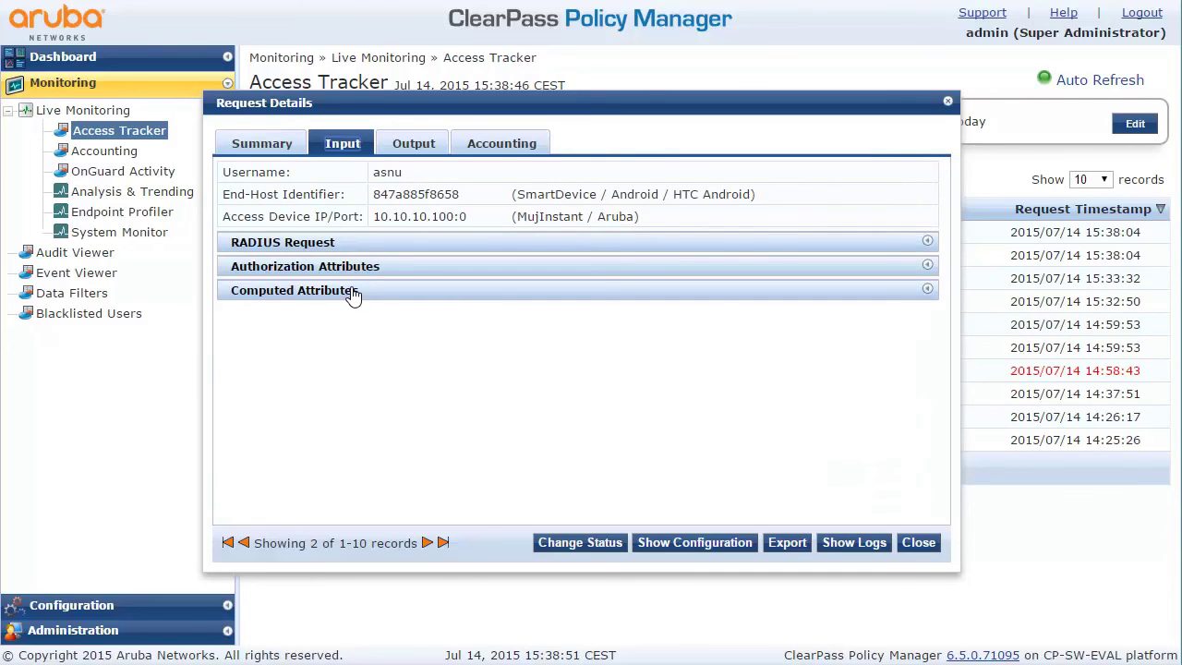